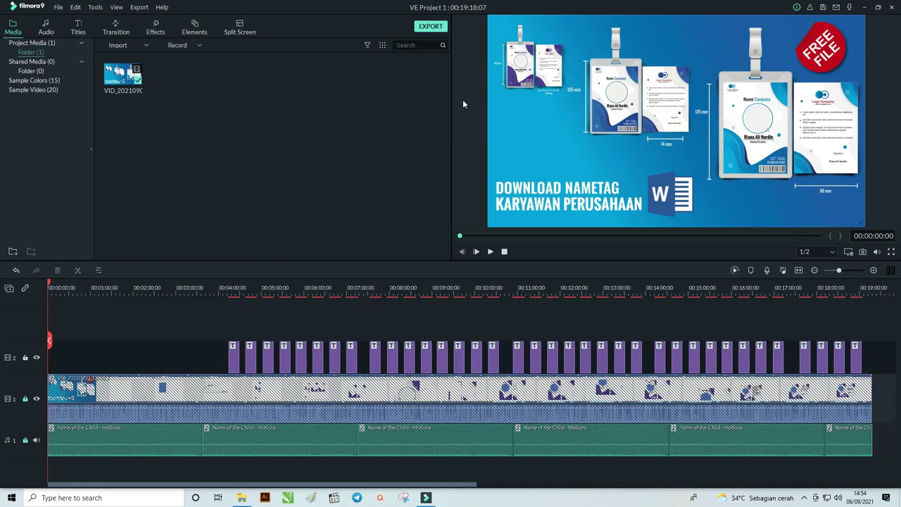
# Return File Explorer to the Name Tag Karyawan 2 folder and launch Word from Windows search.
pyautogui.hotkey('alt', 'Tab')
pyautogui.hotkey('alt', 'Tab')
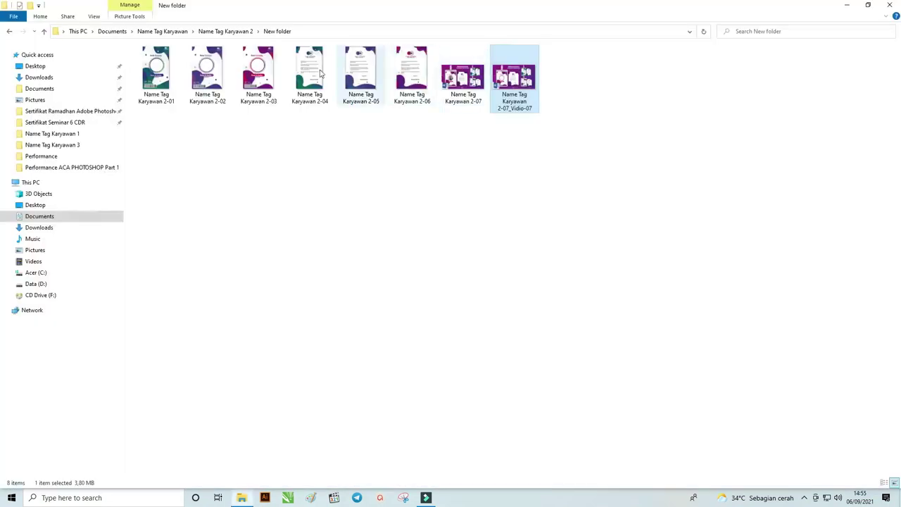
pyautogui.click(9, 32)
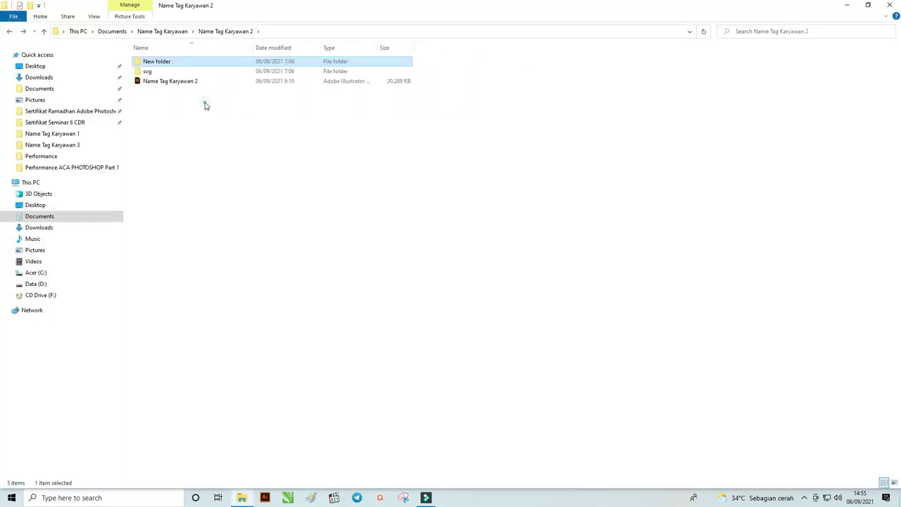
pyautogui.press('super')
pyautogui.write('word')
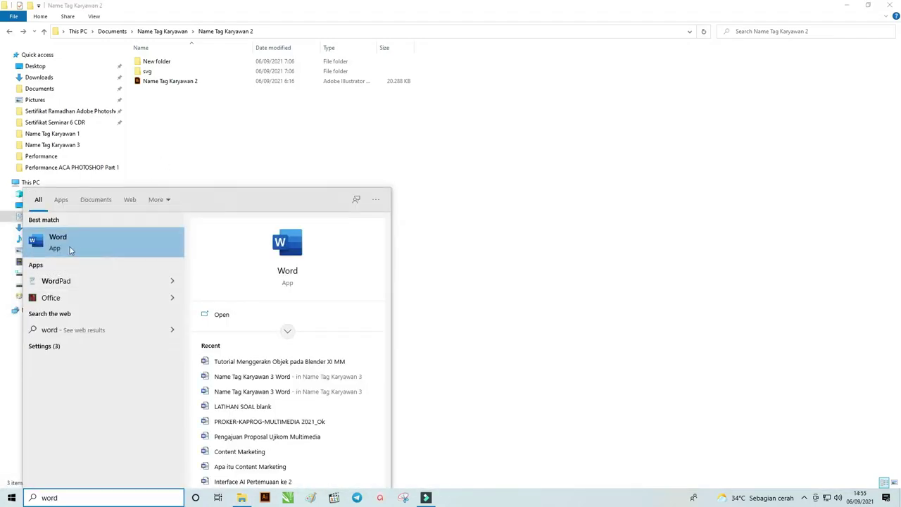
pyautogui.click(70, 250)
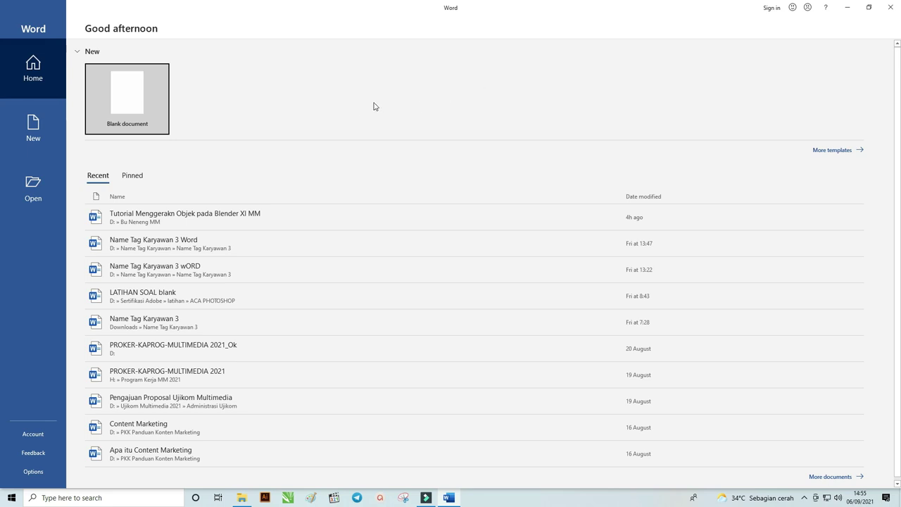
# Create a blank A4 document, dismiss the update notice, and set landscape orientation.
pyautogui.click(128, 103)
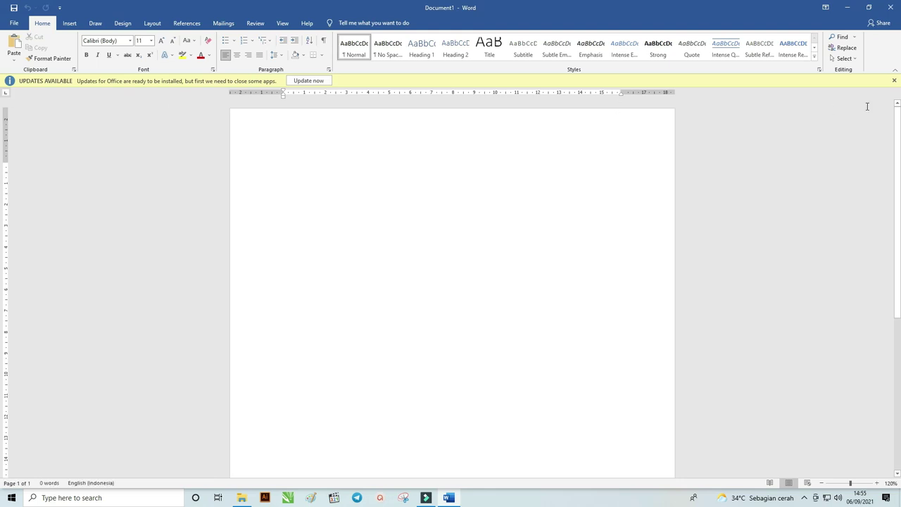
pyautogui.click(894, 80)
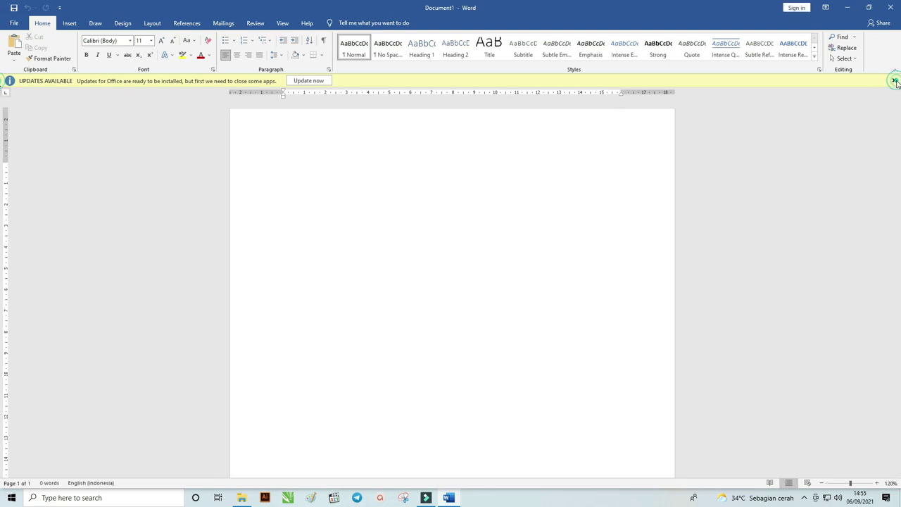
pyautogui.click(155, 23)
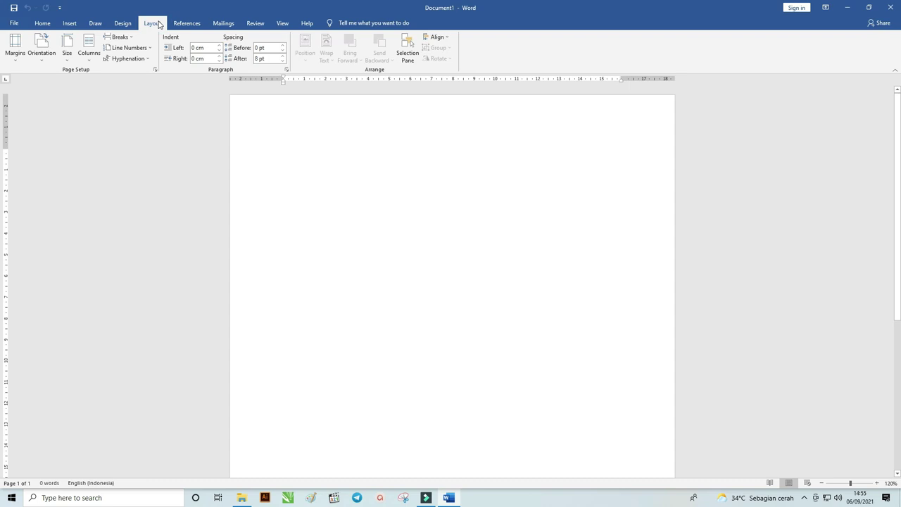
pyautogui.click(68, 55)
pyautogui.click(86, 74)
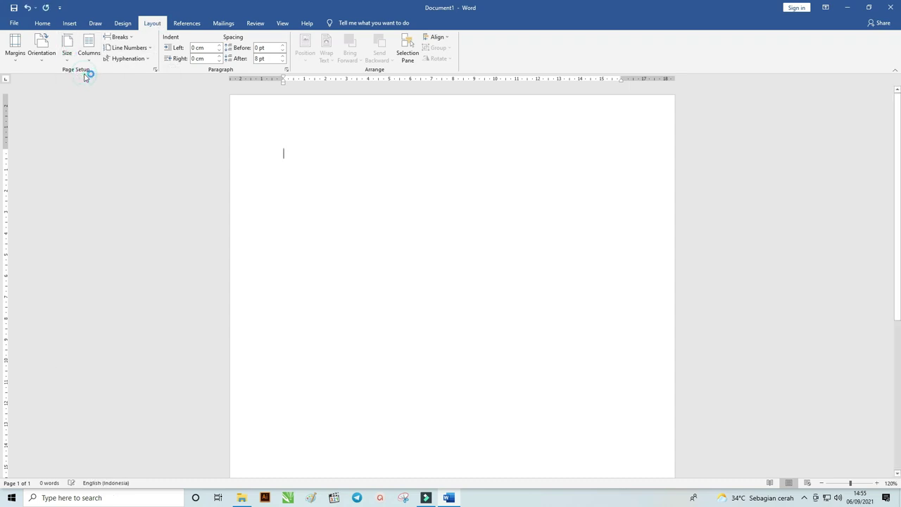
pyautogui.click(43, 60)
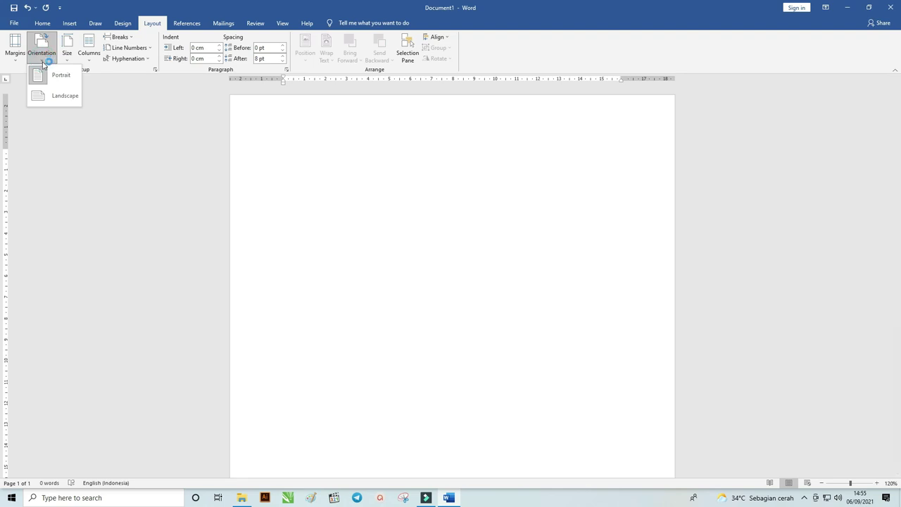
pyautogui.click(55, 97)
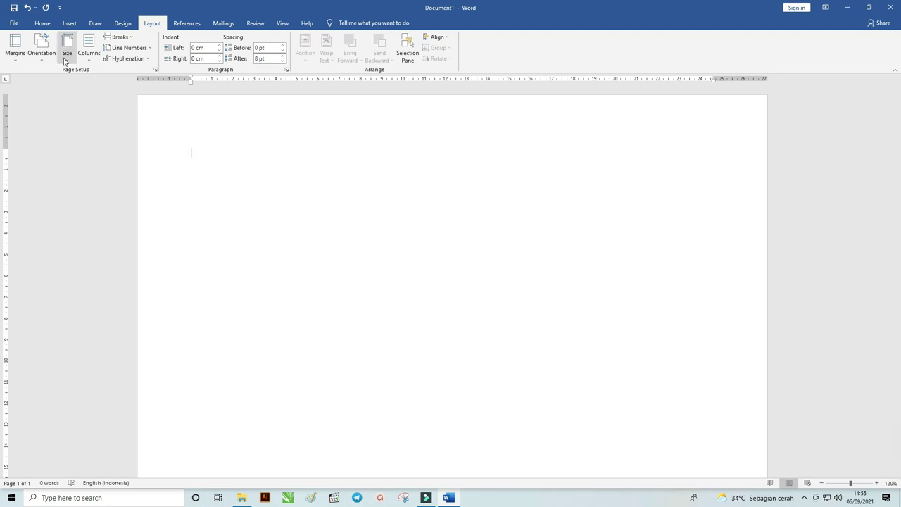
pyautogui.click(12, 61)
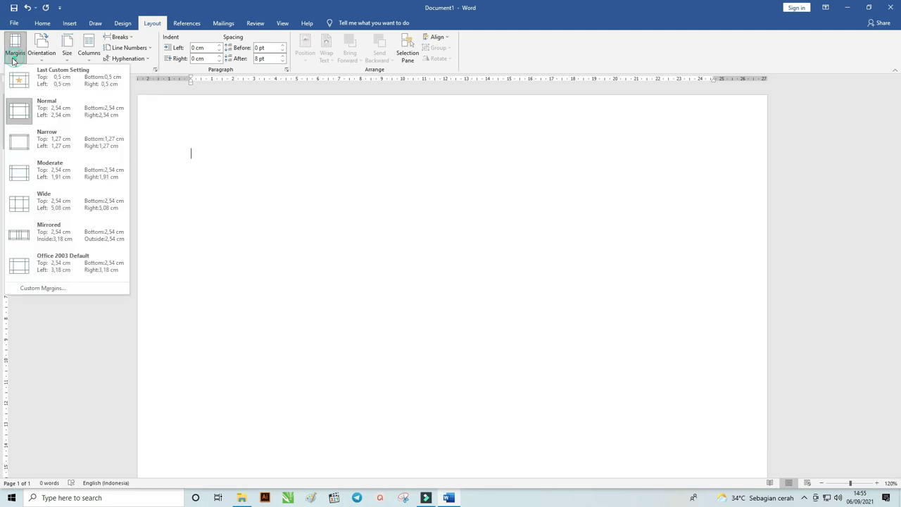
# In Custom Margins, set the top and left margins to 0,5 cm.
pyautogui.click(63, 289)
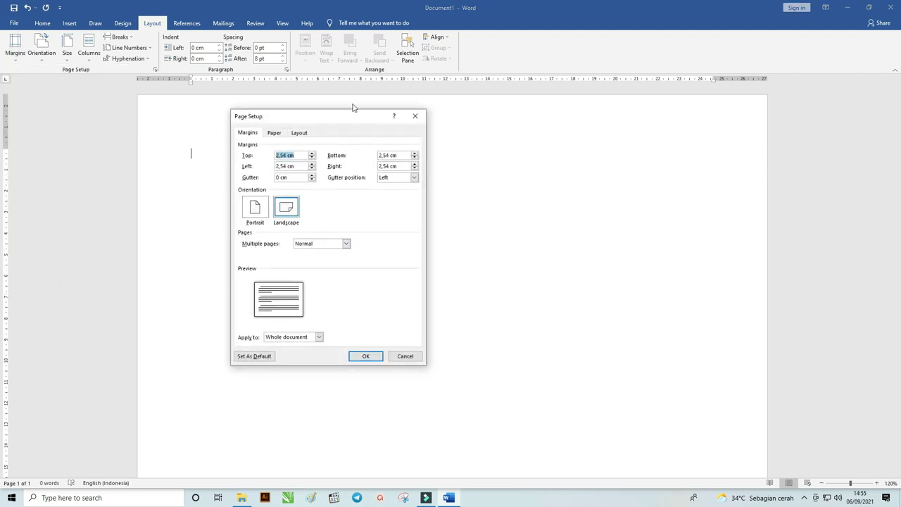
pyautogui.moveTo(351, 115); pyautogui.dragTo(451, 124)
pyautogui.click(403, 160)
pyautogui.doubleClick(403, 160)
pyautogui.write('0,5')
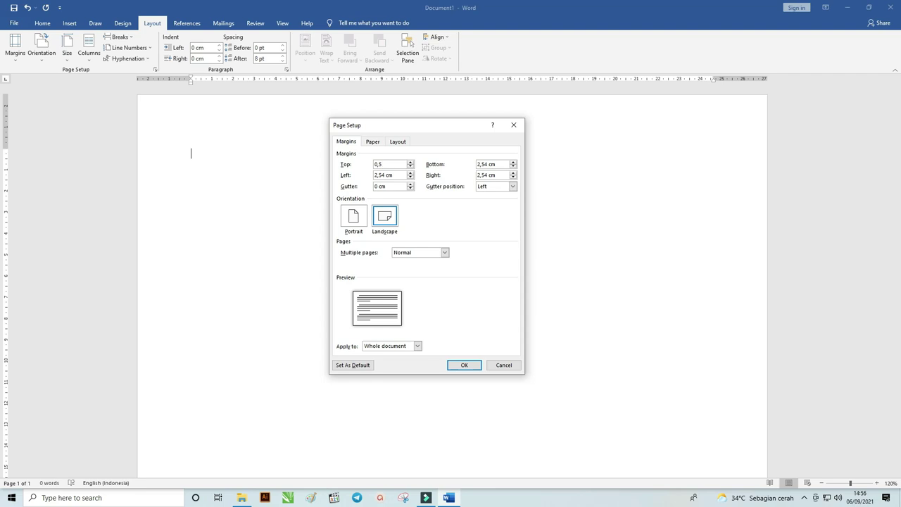
pyautogui.write(' cm')
pyautogui.doubleClick(398, 163)
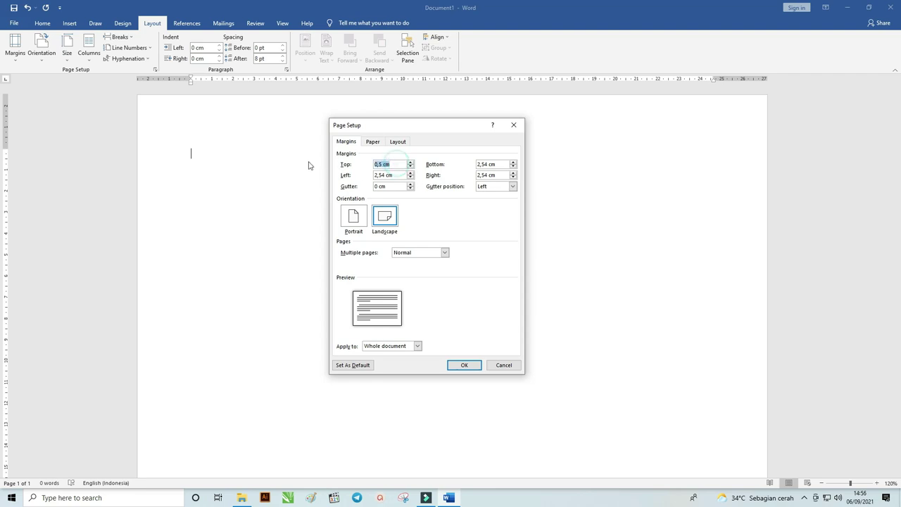
pyautogui.click(391, 162)
pyautogui.doubleClick(378, 164)
pyautogui.rightClick(378, 164)
pyautogui.click(398, 180)
pyautogui.click(395, 175)
pyautogui.doubleClick(383, 175)
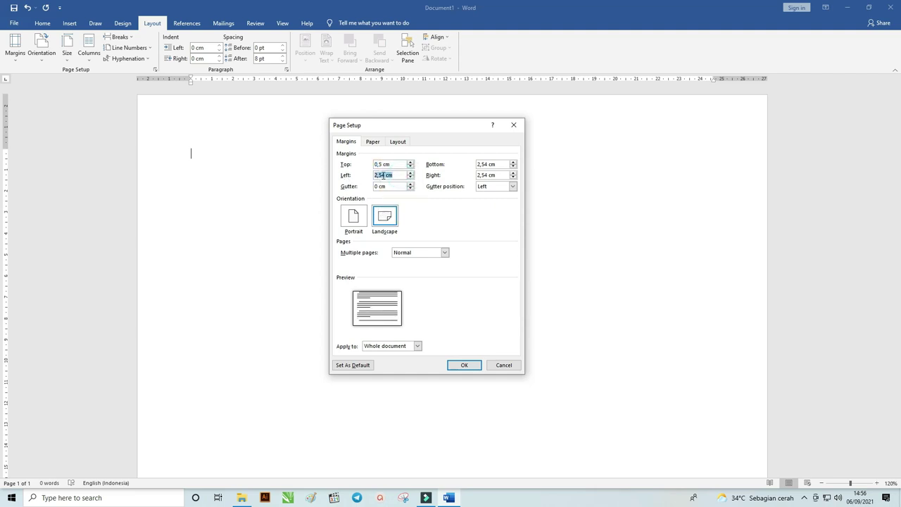
pyautogui.rightClick(383, 175)
pyautogui.click(405, 200)
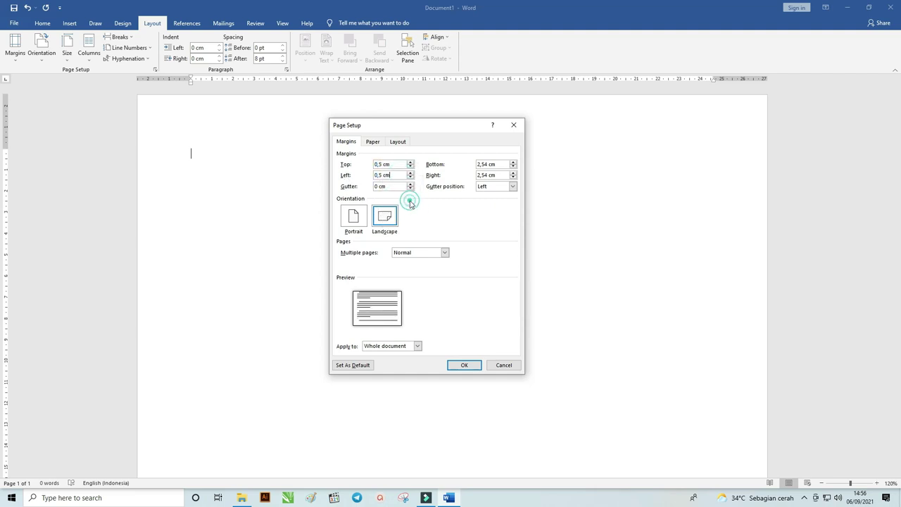
# Set the bottom and right margins to 0,5 cm as well and apply.
pyautogui.doubleClick(501, 164)
pyautogui.rightClick(483, 163)
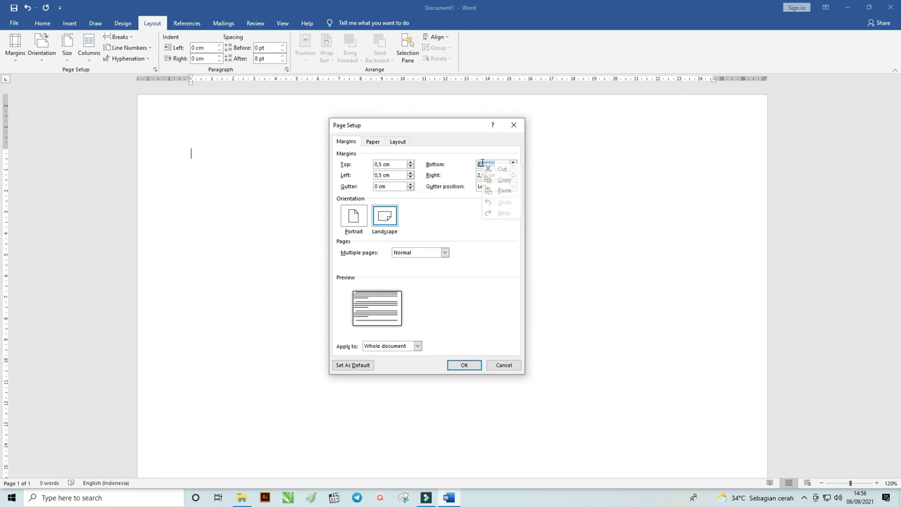
pyautogui.click(501, 179)
pyautogui.doubleClick(391, 163)
pyautogui.rightClick(384, 166)
pyautogui.click(407, 183)
pyautogui.click(504, 164)
pyautogui.moveTo(504, 163); pyautogui.dragTo(468, 166)
pyautogui.rightClick(486, 164)
pyautogui.click(504, 192)
pyautogui.moveTo(503, 174); pyautogui.dragTo(479, 174)
pyautogui.rightClick(484, 174)
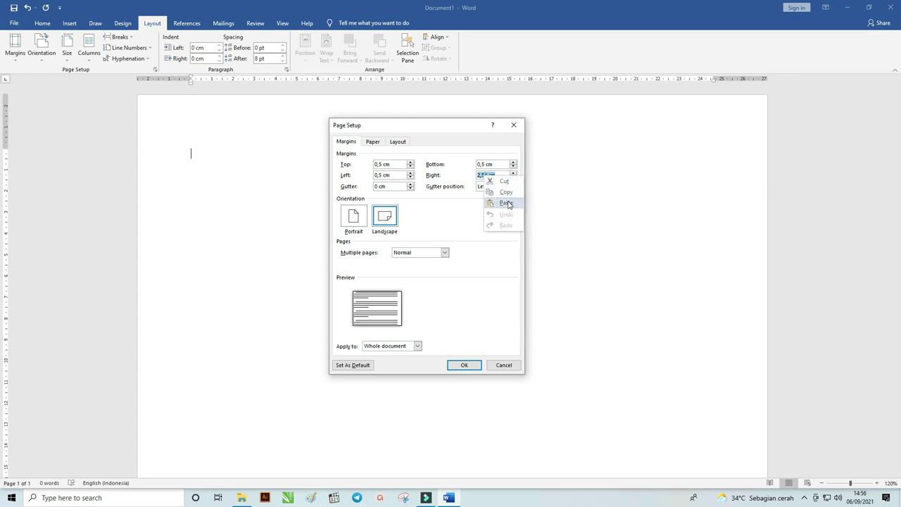
pyautogui.click(507, 204)
pyautogui.moveTo(430, 133); pyautogui.dragTo(357, 132)
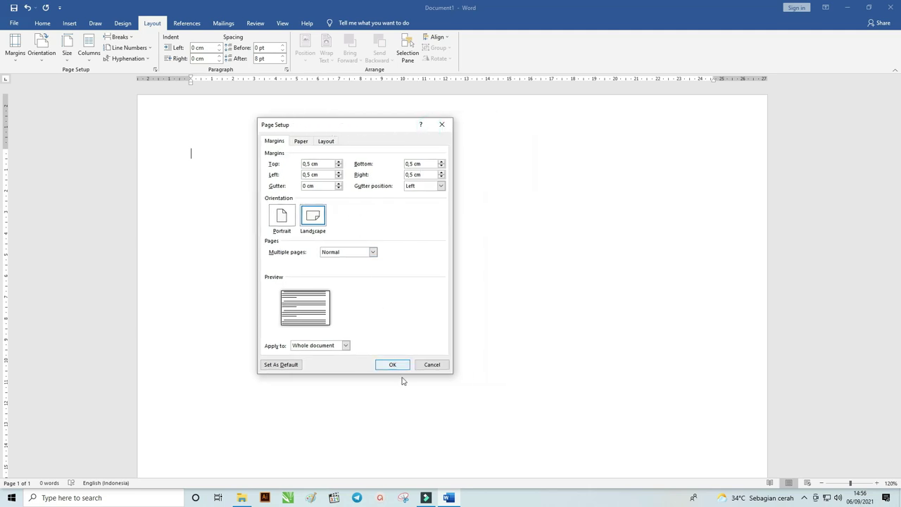
pyautogui.click(401, 363)
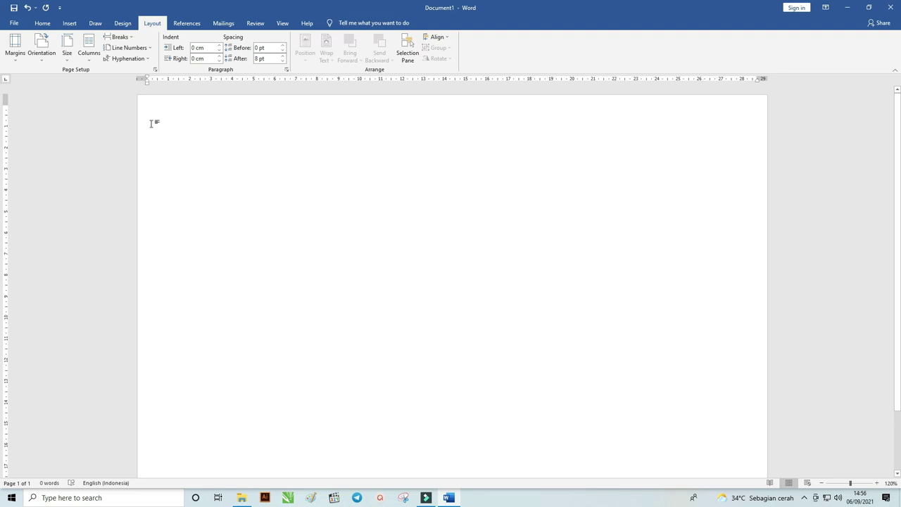
# Draw a tall rectangle, roughly 9,72 by 5,96 cm, on the left of the page.
pyautogui.click(71, 24)
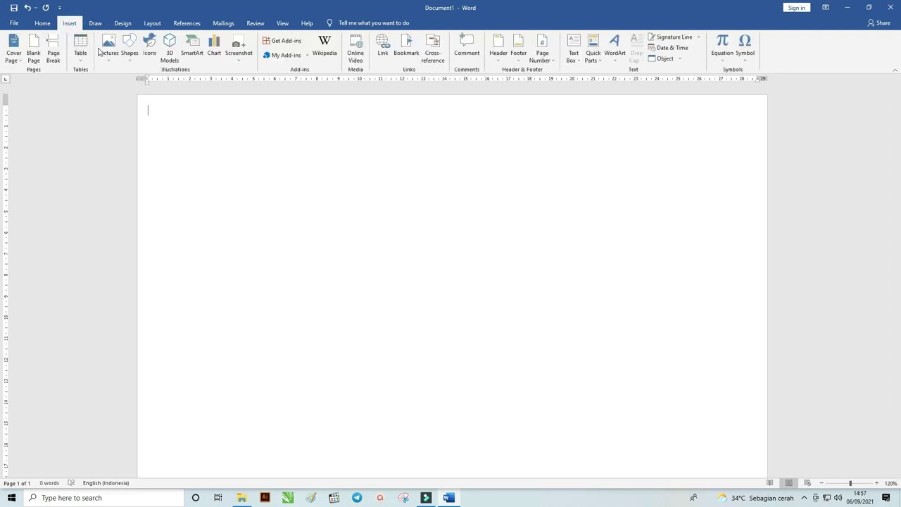
pyautogui.click(130, 56)
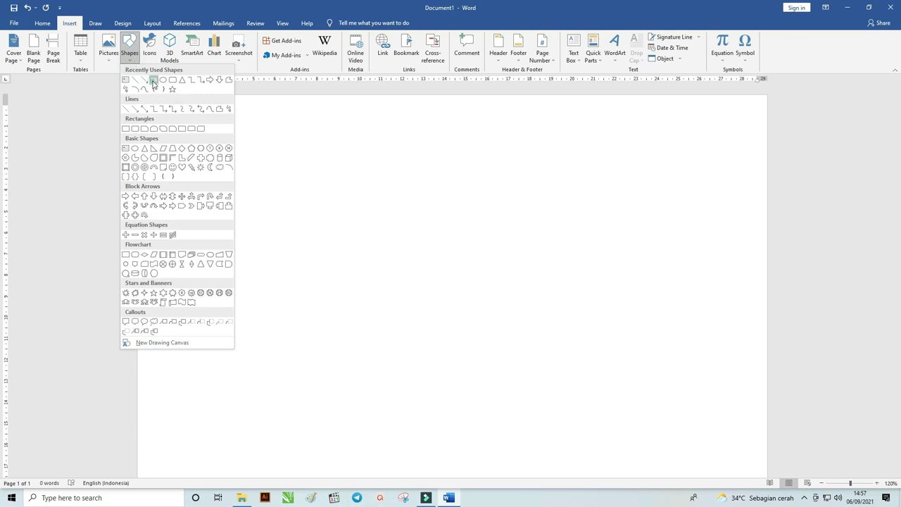
pyautogui.click(154, 84)
pyautogui.moveTo(239, 144)
pyautogui.mouseDown()
pyautogui.moveTo(353, 319)
pyautogui.moveTo(360, 347)
pyautogui.mouseUp()
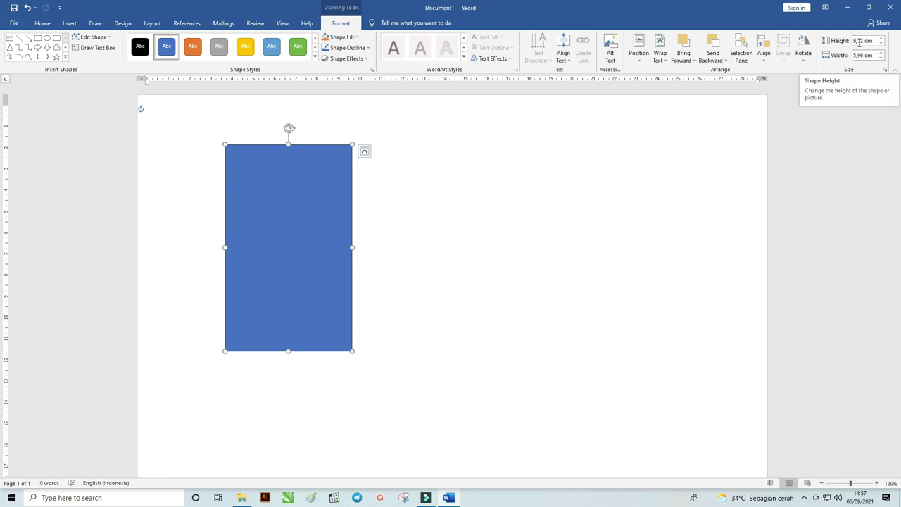
# Resize the rectangle to 8,4 cm high by 5,3 cm wide.
pyautogui.press('alt')
pyautogui.press('j')
pyautogui.press('d')
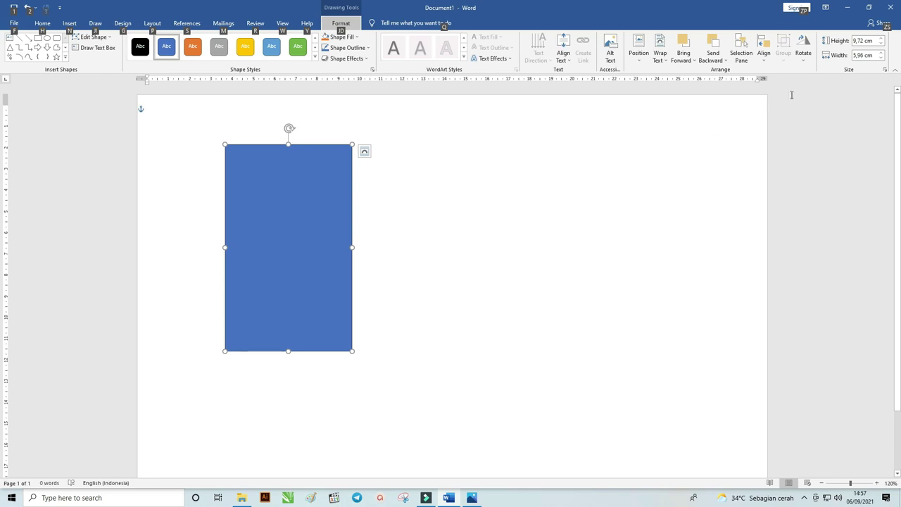
pyautogui.press('h')
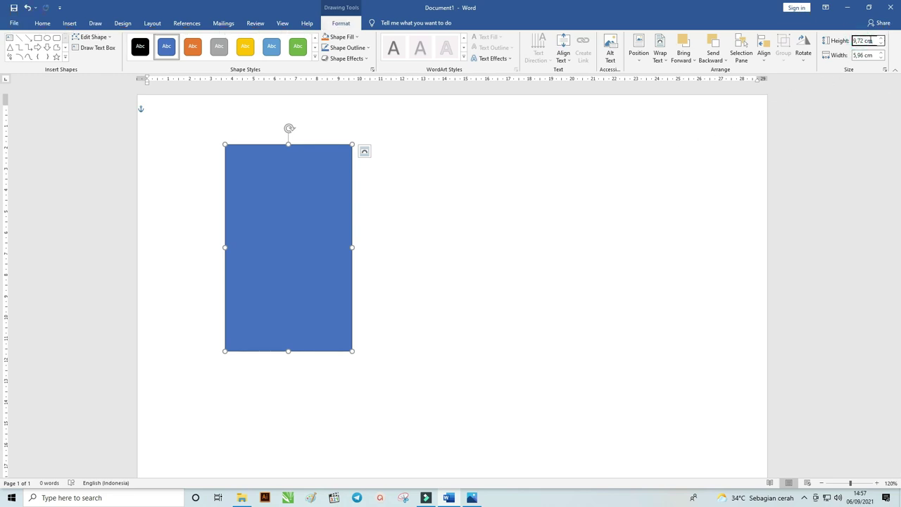
pyautogui.moveTo(864, 40); pyautogui.dragTo(848, 42)
pyautogui.write('8,5')
pyautogui.press('Tab')
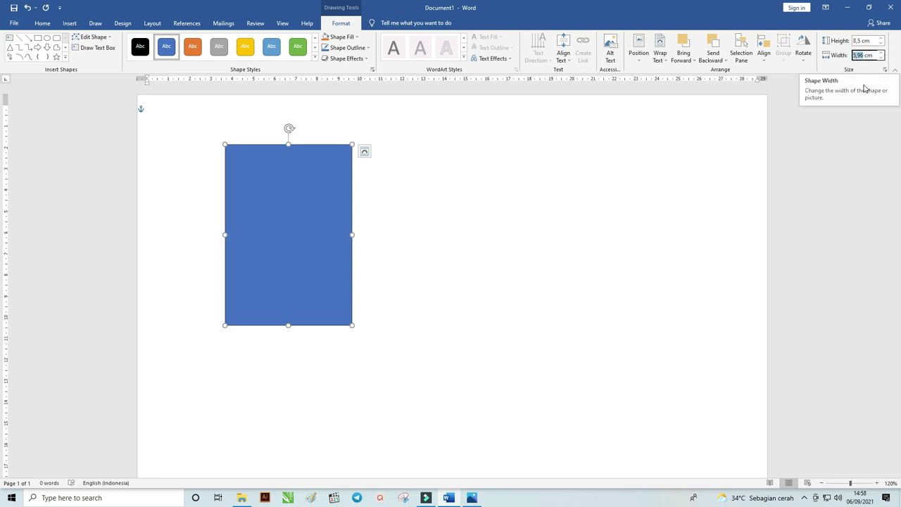
pyautogui.write('5')
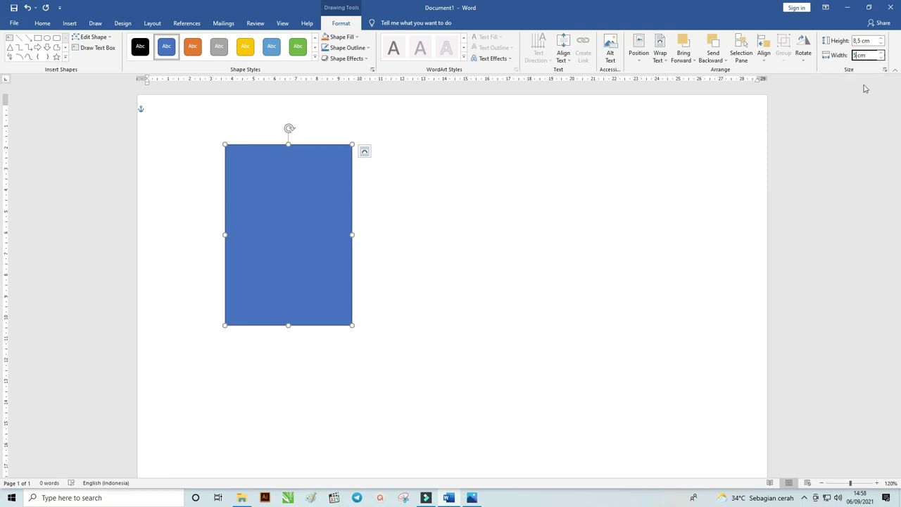
pyautogui.write(',')
pyautogui.write('4')
pyautogui.click(879, 44)
pyautogui.click(871, 40)
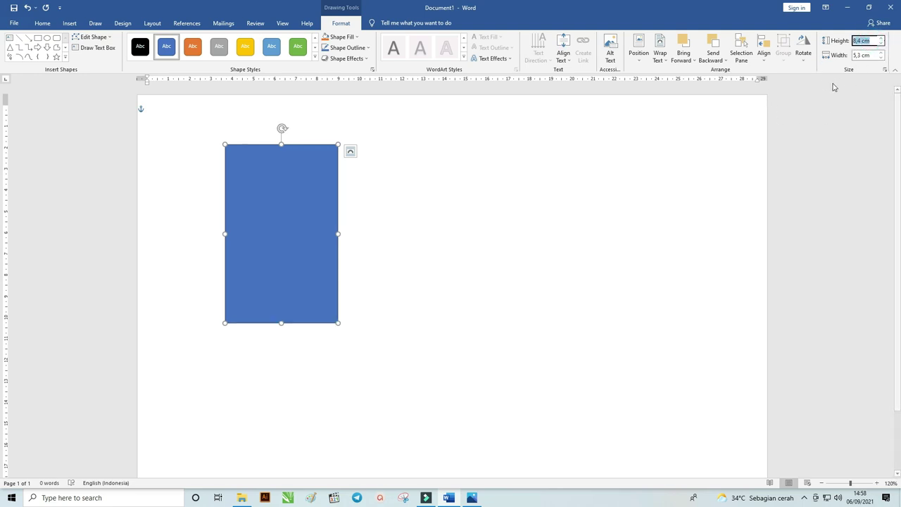
# Nudge the rectangle slightly to the left.
pyautogui.click(376, 243)
pyautogui.click(312, 191)
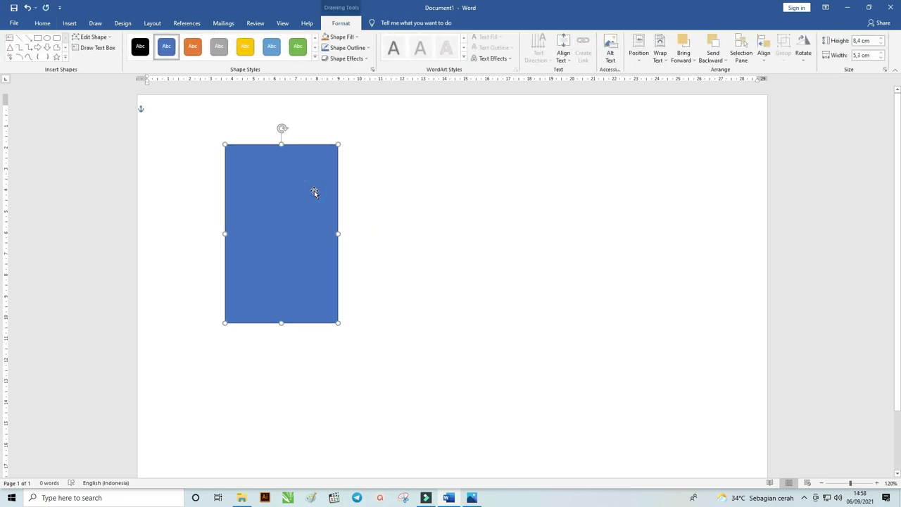
pyautogui.moveTo(314, 191); pyautogui.dragTo(293, 194)
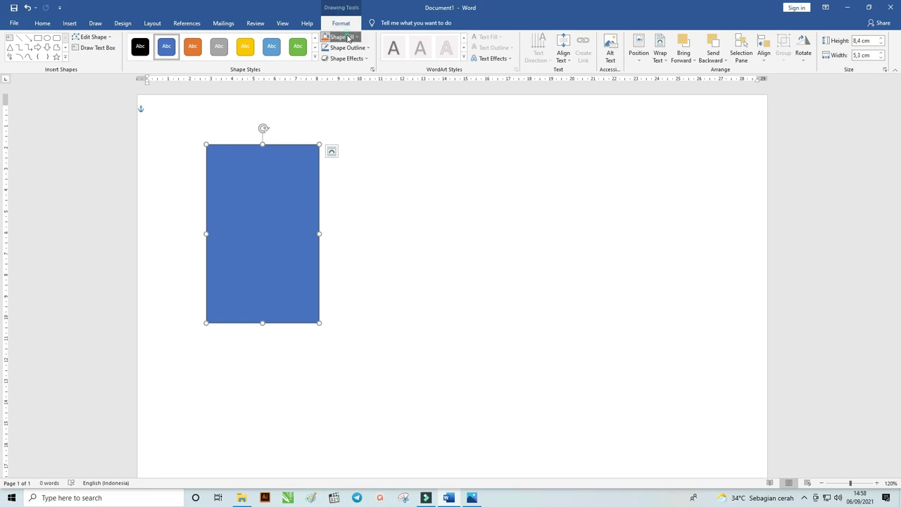
# Fill the rectangle with the Name Tag Karyawan 2-01 wavy green SVG picture.
pyautogui.click(348, 37)
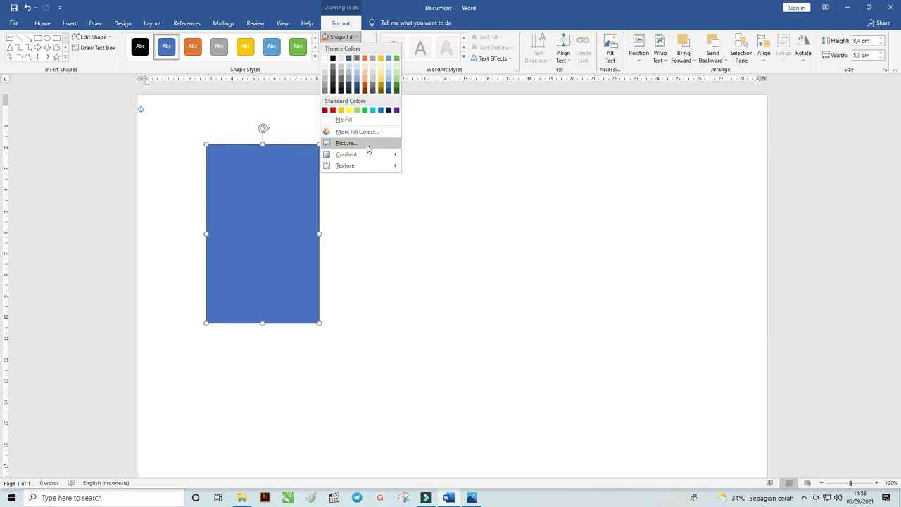
pyautogui.click(368, 148)
pyautogui.click(370, 239)
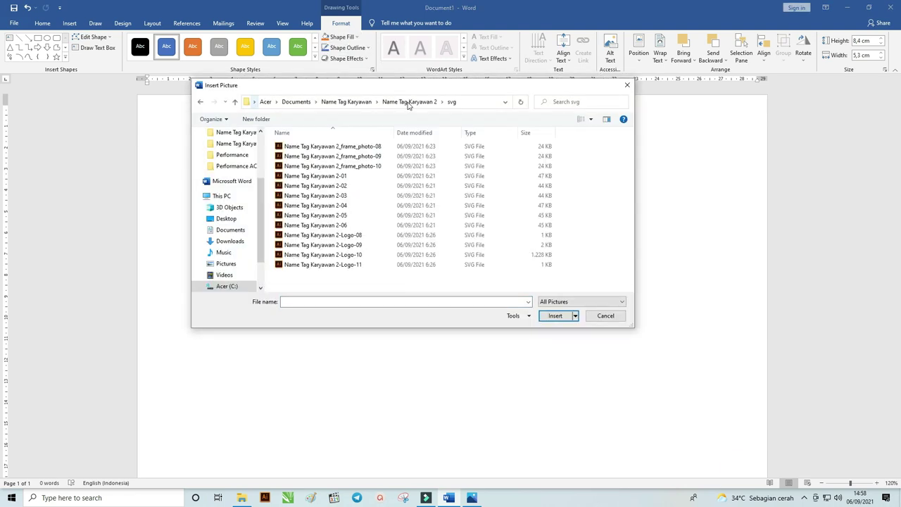
pyautogui.moveTo(411, 90); pyautogui.dragTo(394, 90)
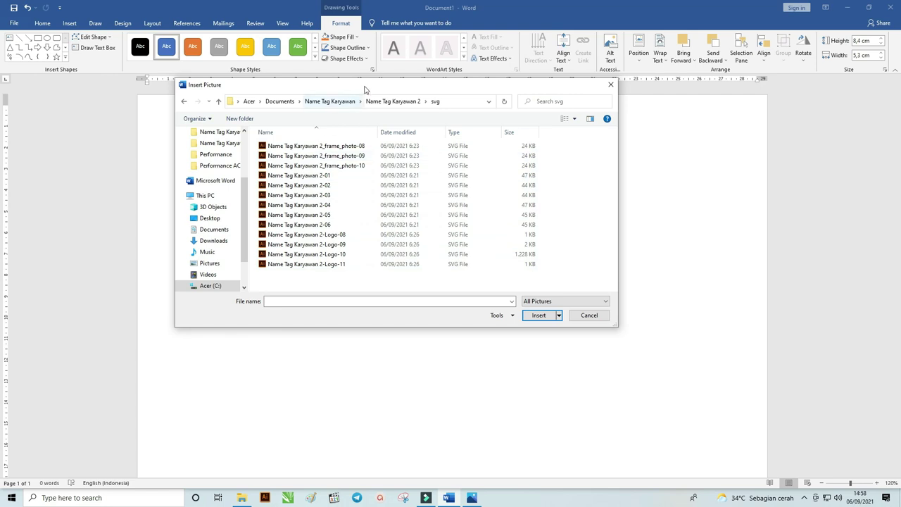
pyautogui.moveTo(366, 84); pyautogui.dragTo(357, 90)
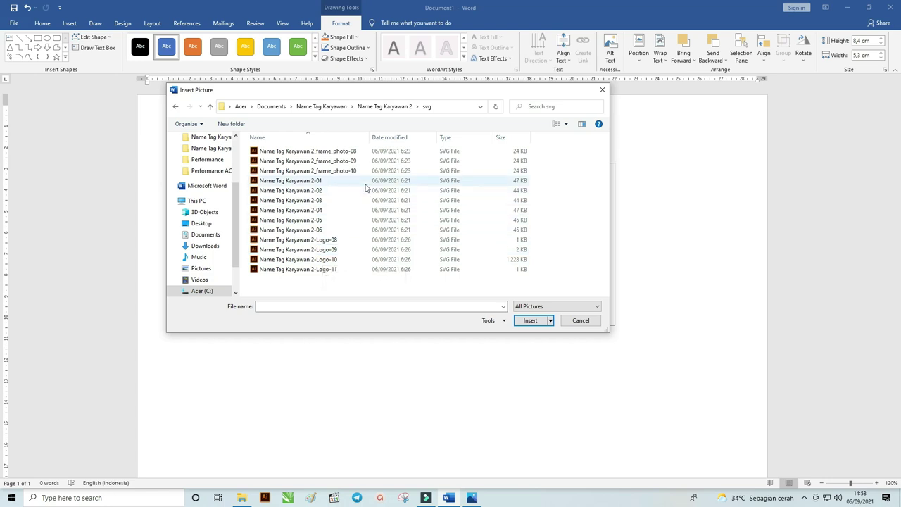
pyautogui.click(320, 182)
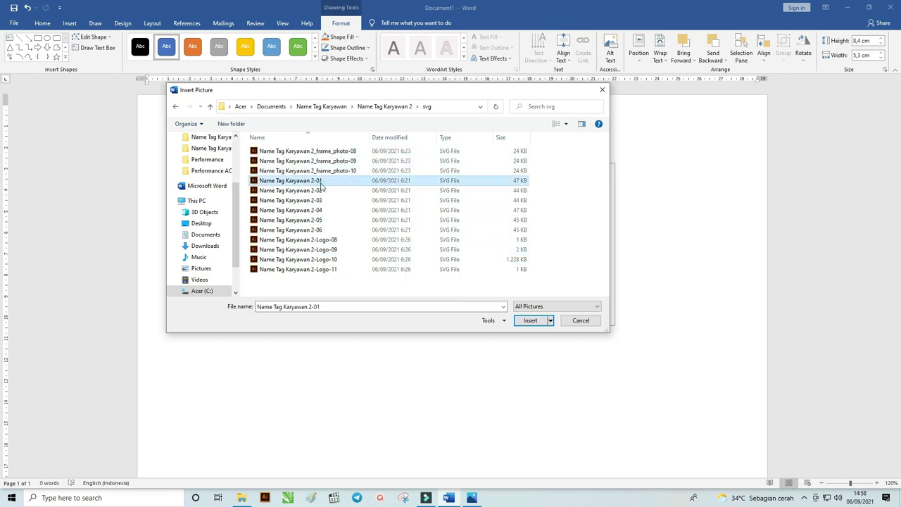
pyautogui.click(310, 230)
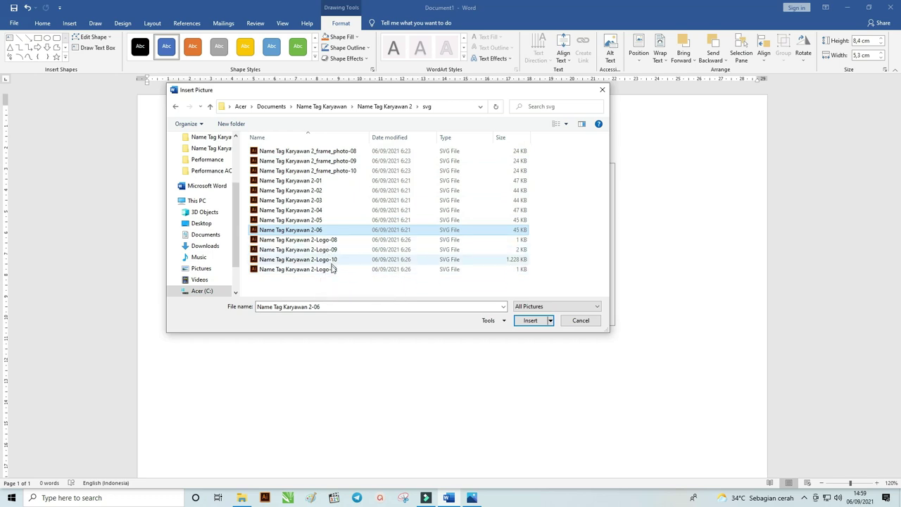
pyautogui.click(332, 270)
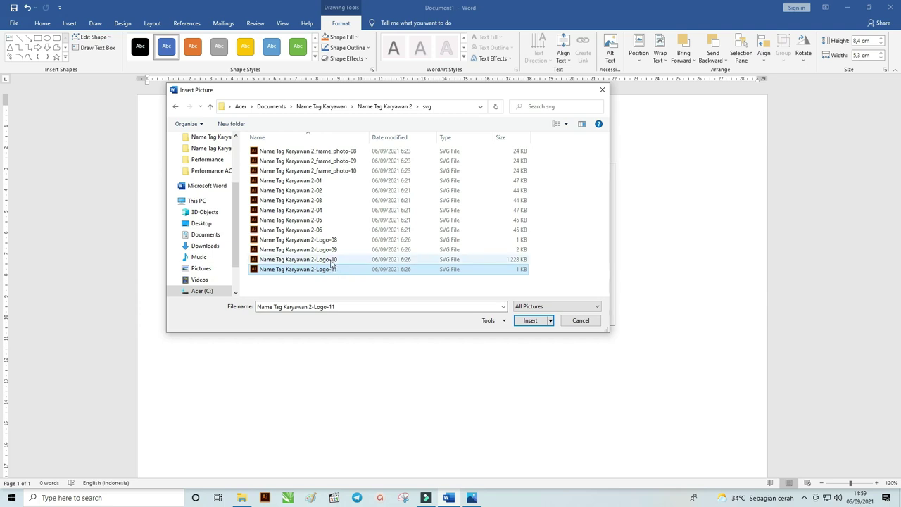
pyautogui.click(347, 152)
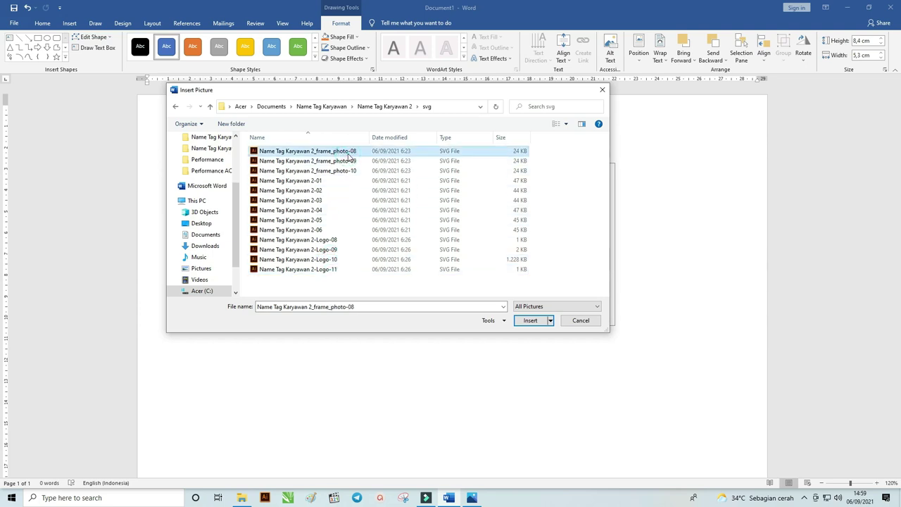
pyautogui.click(316, 182)
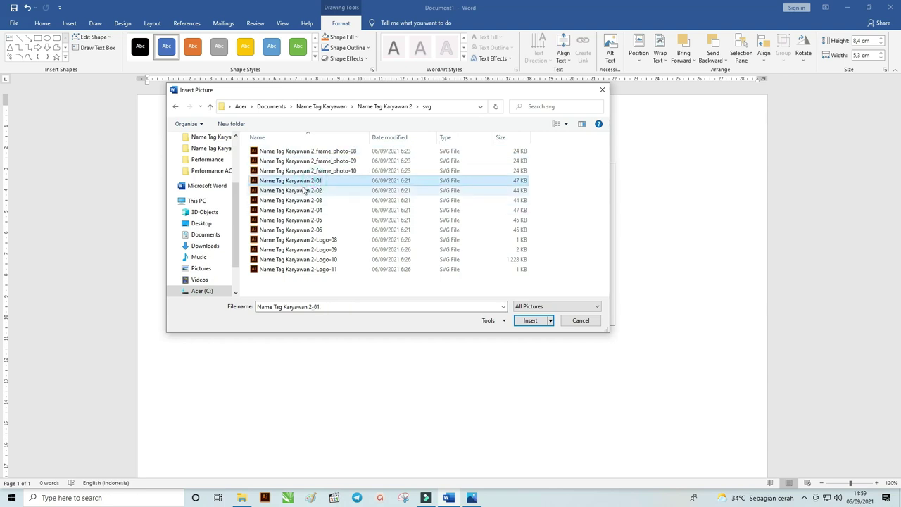
pyautogui.click(529, 320)
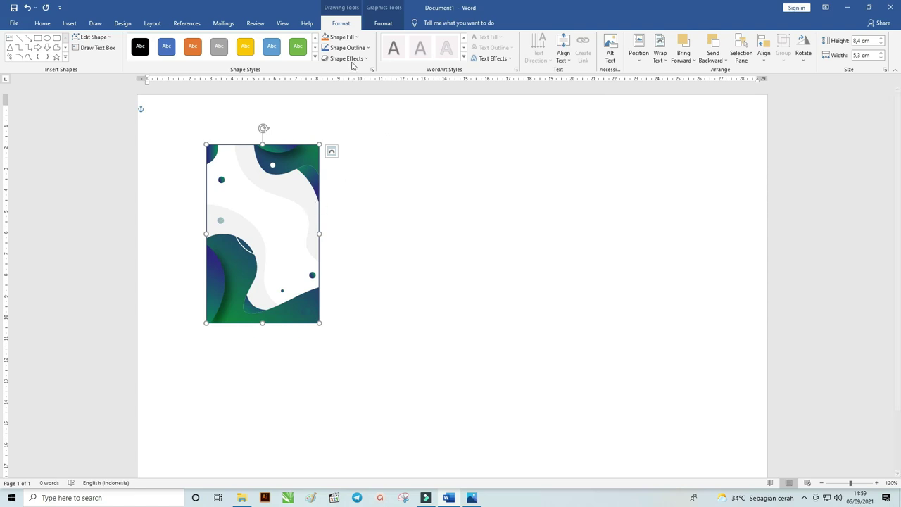
pyautogui.click(348, 48)
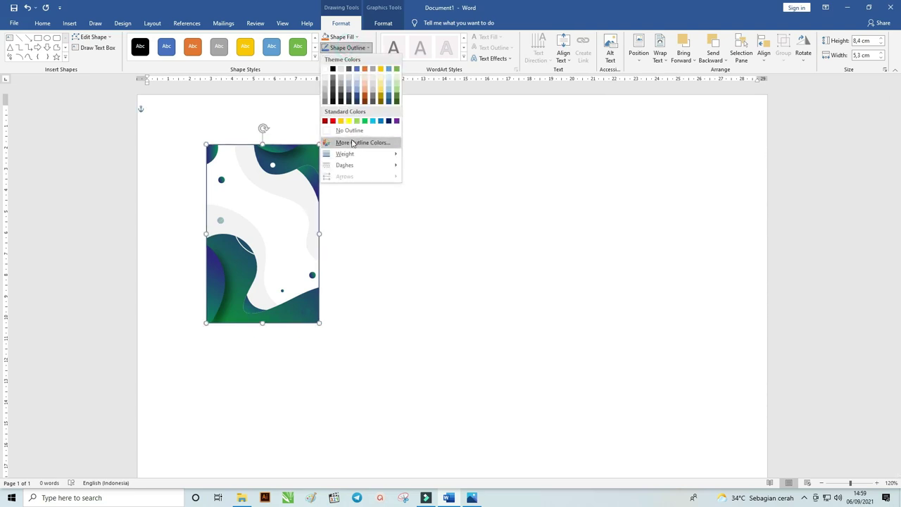
# Remove the picture's outline and Ctrl-drag a duplicate directly beneath it.
pyautogui.click(352, 131)
pyautogui.click(378, 175)
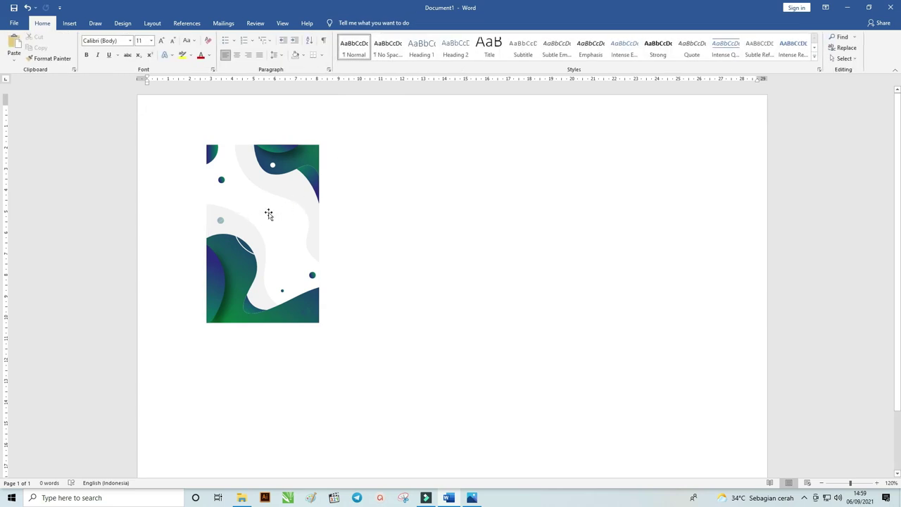
pyautogui.keyDown('ctrl'); pyautogui.scroll(-1, 299, 202); pyautogui.keyUp('ctrl')
pyautogui.moveTo(299, 202); pyautogui.dragTo(304, 195)
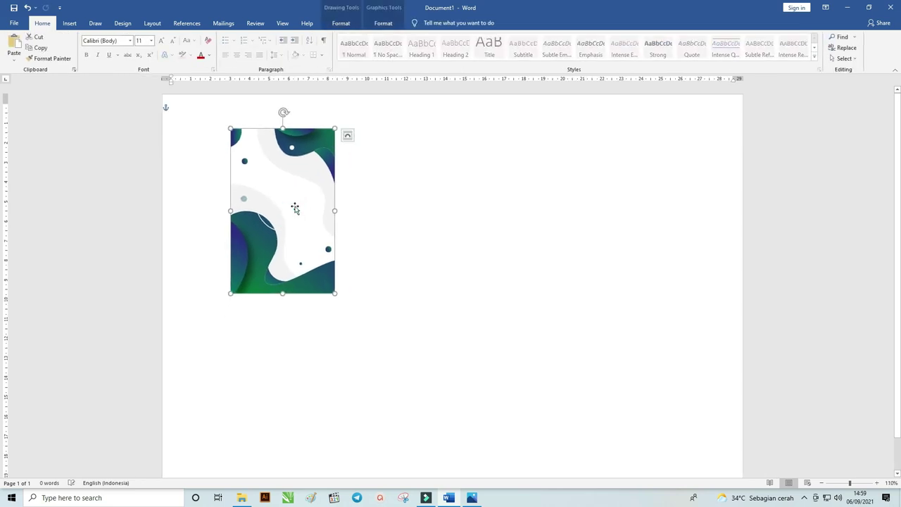
pyautogui.keyDown('ctrl'); pyautogui.scroll(-2, 296, 207); pyautogui.keyUp('ctrl')
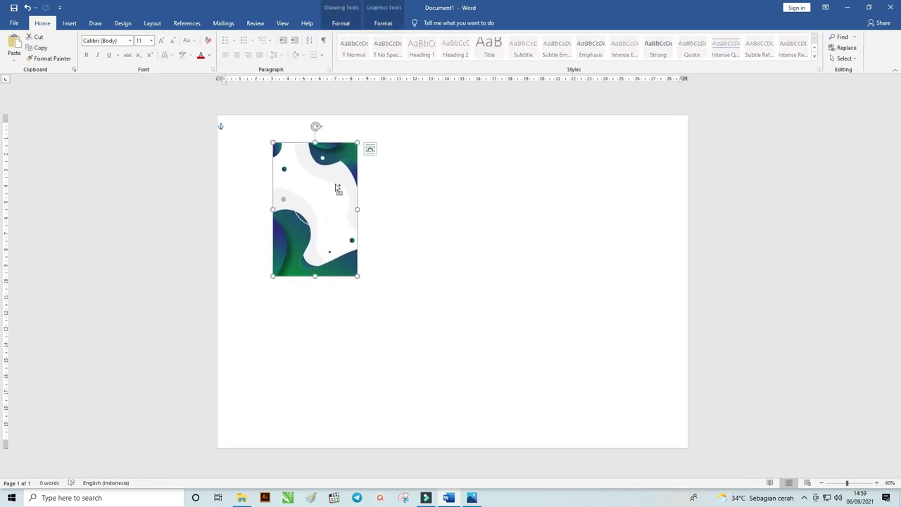
pyautogui.moveTo(338, 188); pyautogui.dragTo(335, 299)
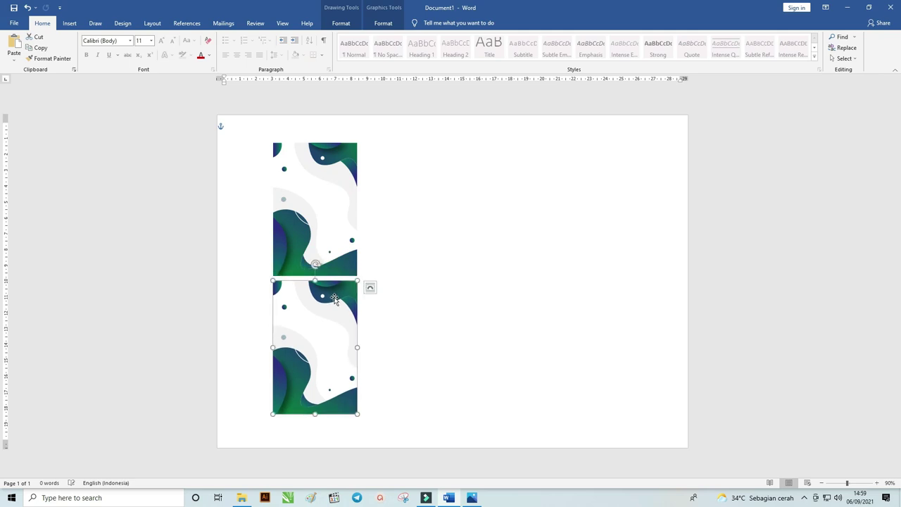
pyautogui.click(344, 24)
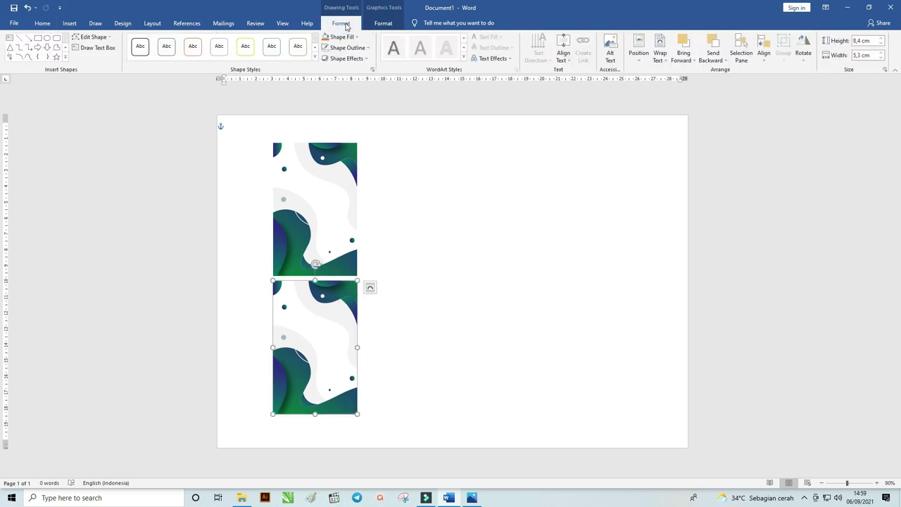
pyautogui.click(343, 37)
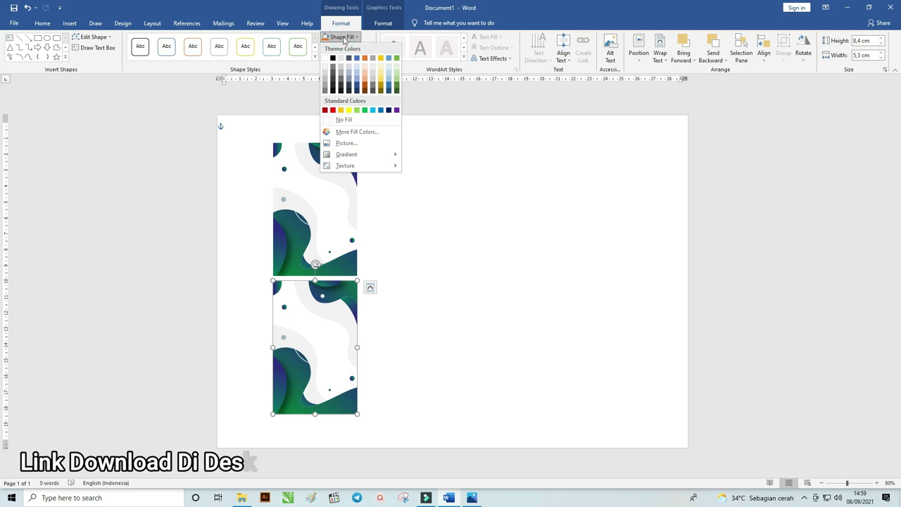
# Fill the lower copy with the Name Tag Karyawan 2-04 design as the back panel.
pyautogui.click(344, 143)
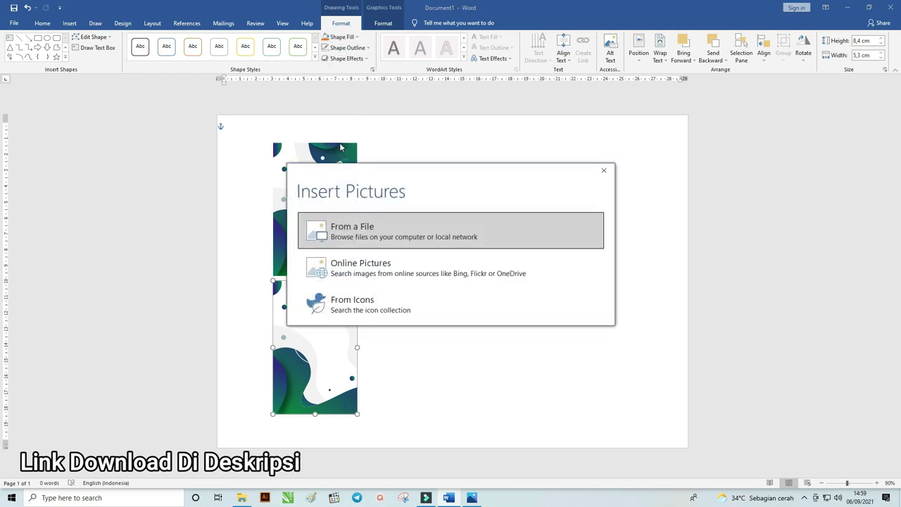
pyautogui.click(361, 237)
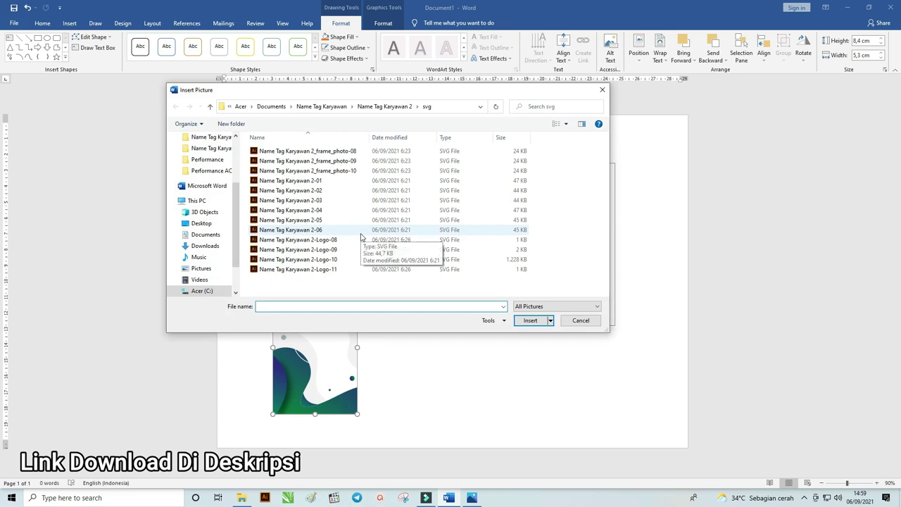
pyautogui.click(318, 209)
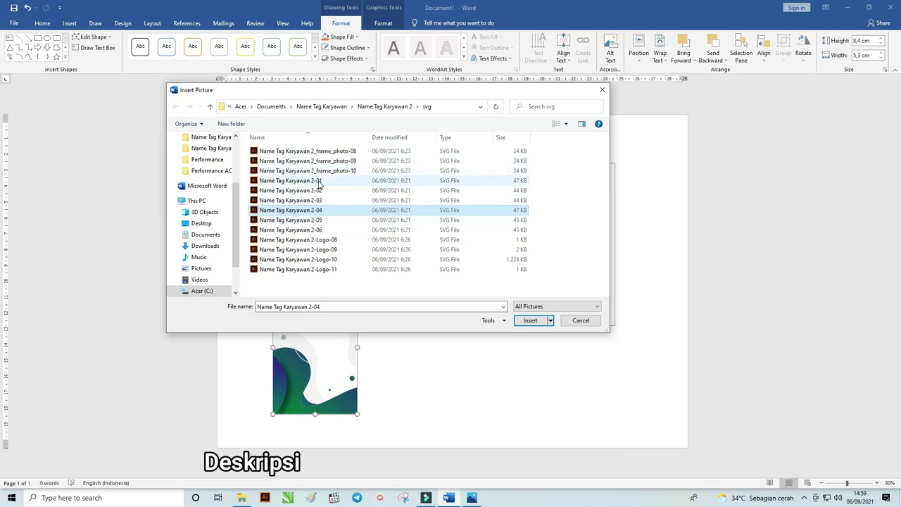
pyautogui.click(309, 190)
pyautogui.click(321, 200)
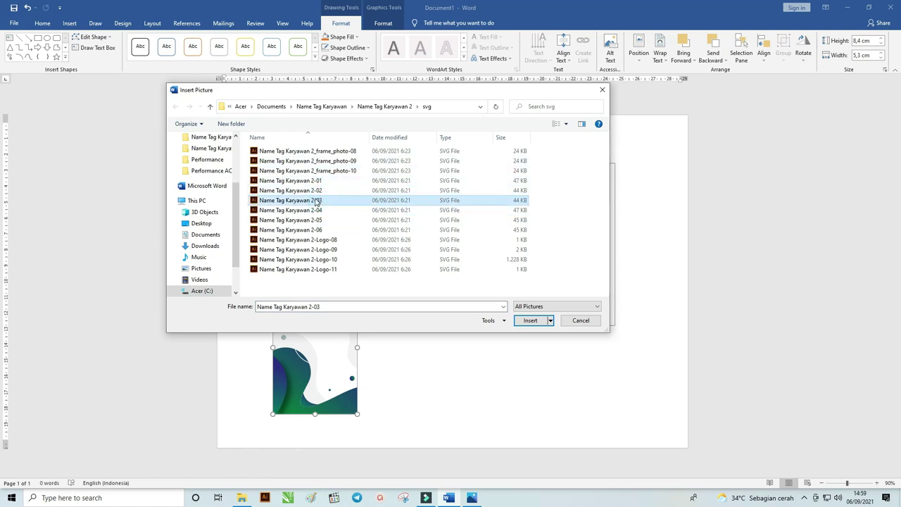
pyautogui.click(317, 210)
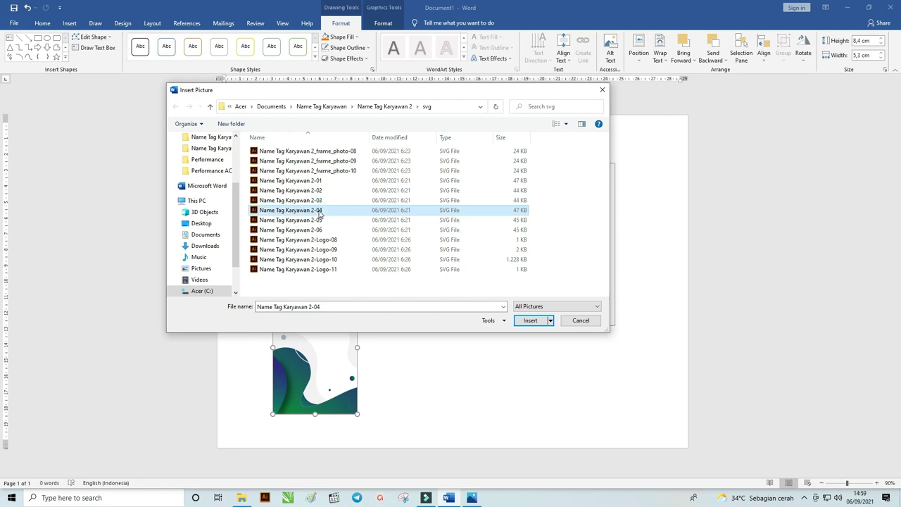
pyautogui.click(530, 321)
pyautogui.click(399, 211)
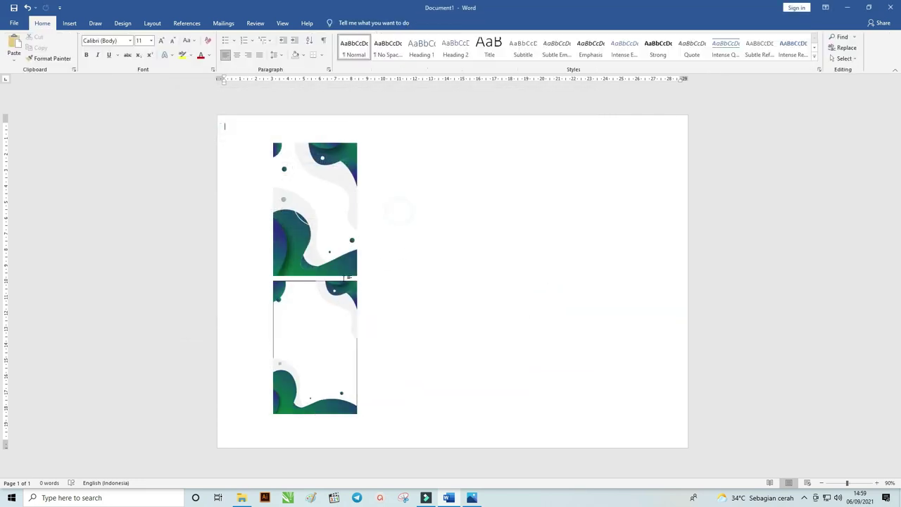
# Select both stacked panels and copy them right, then undo that copy.
pyautogui.click(339, 290)
pyautogui.scroll(1, 338, 290)
pyautogui.scroll(-1, 338, 290)
pyautogui.click(337, 213)
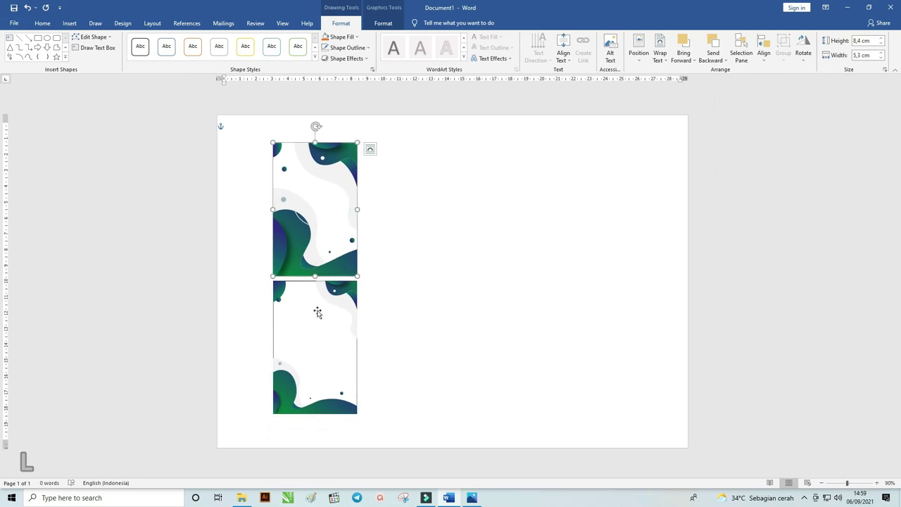
pyautogui.click(414, 278)
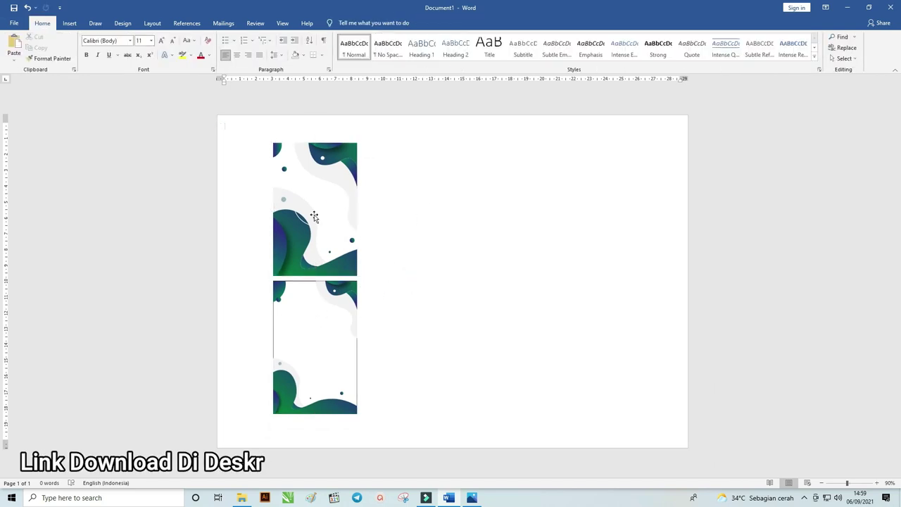
pyautogui.click(314, 216)
pyautogui.keyDown('shift'); pyautogui.click(327, 333); pyautogui.keyUp('shift')
pyautogui.keyDown('ctrl'); pyautogui.moveTo(319, 212); pyautogui.dragTo(424, 207); pyautogui.keyUp('ctrl')
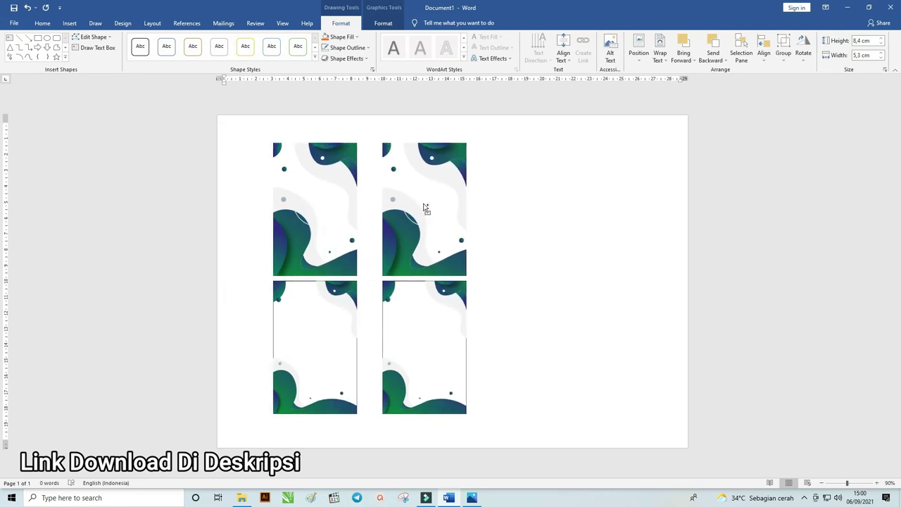
pyautogui.hotkey('ctrl', 'z')
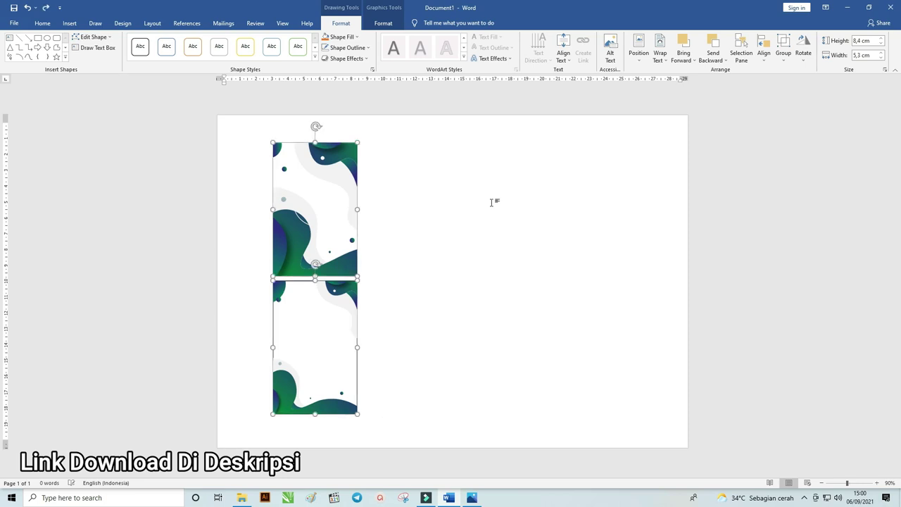
pyautogui.click(476, 201)
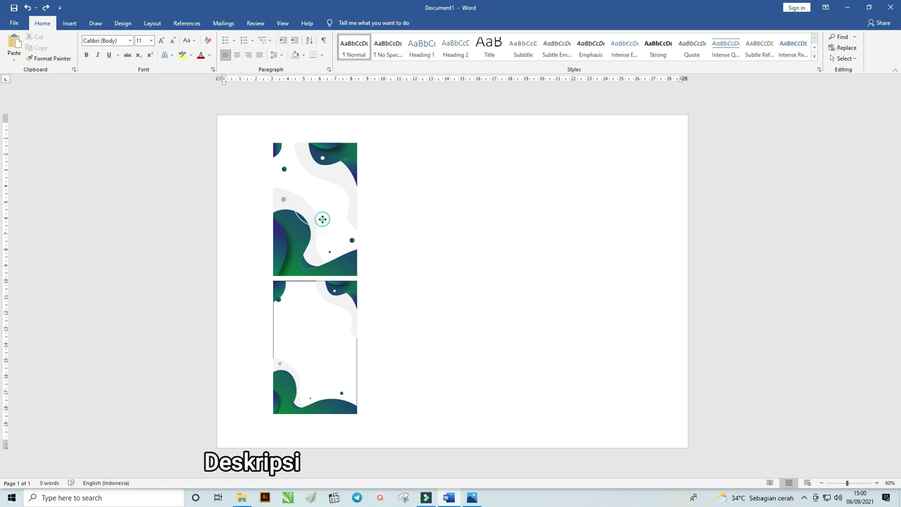
# Ctrl-drag both panels to the right to form a second front-and-back pair.
pyautogui.click(322, 221)
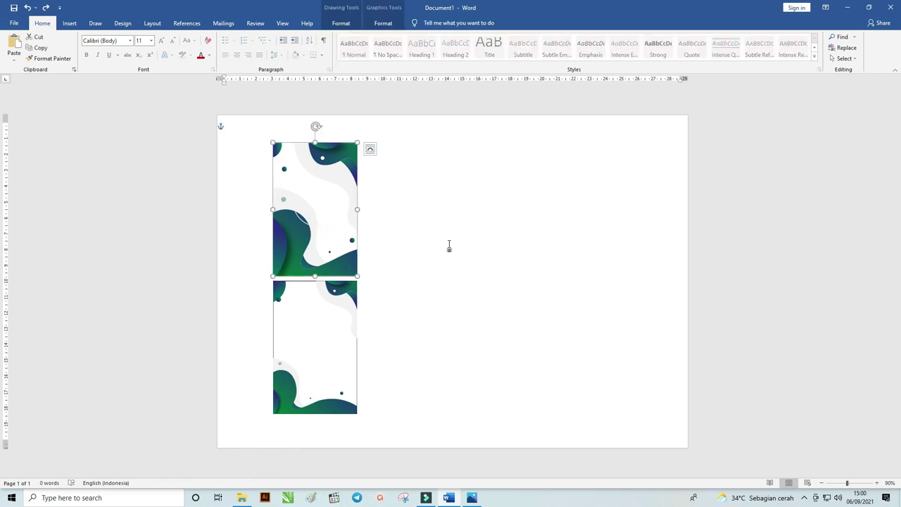
pyautogui.keyDown('shift'); pyautogui.click(318, 310); pyautogui.keyUp('shift')
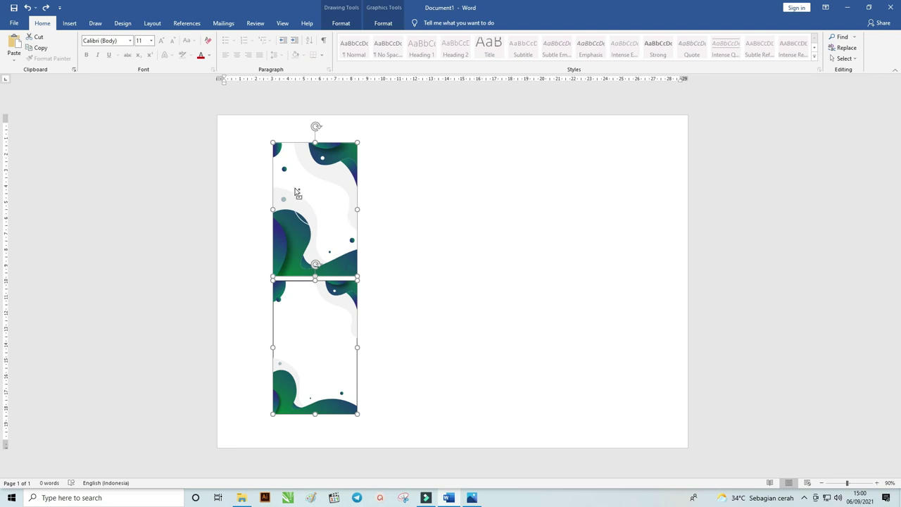
pyautogui.moveTo(297, 192); pyautogui.dragTo(409, 189)
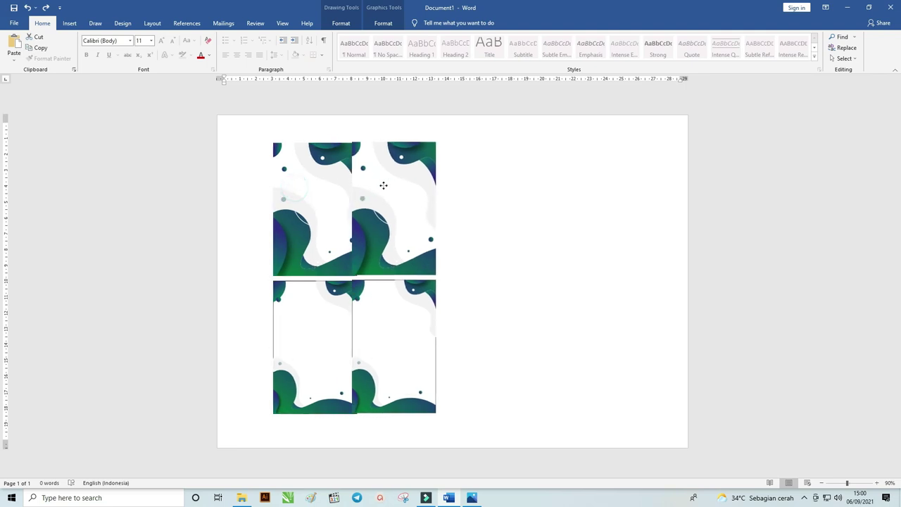
pyautogui.click(556, 174)
pyautogui.click(442, 169)
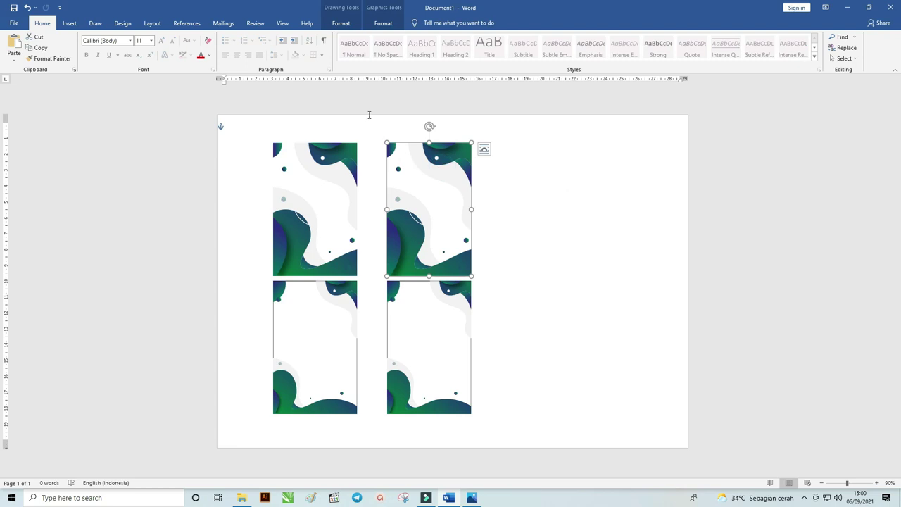
# Fill the top-right card with the purple Name Tag Karyawan 2-03 design.
pyautogui.click(342, 24)
pyautogui.click(341, 36)
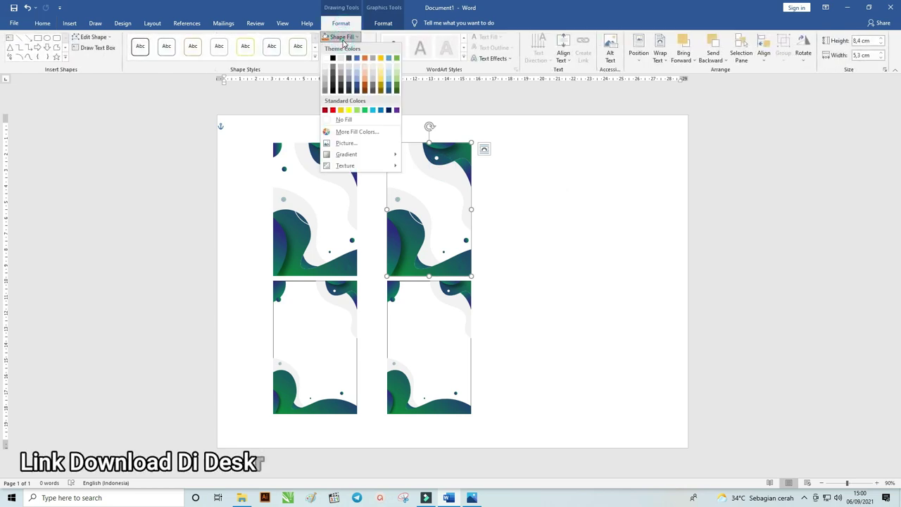
pyautogui.click(357, 142)
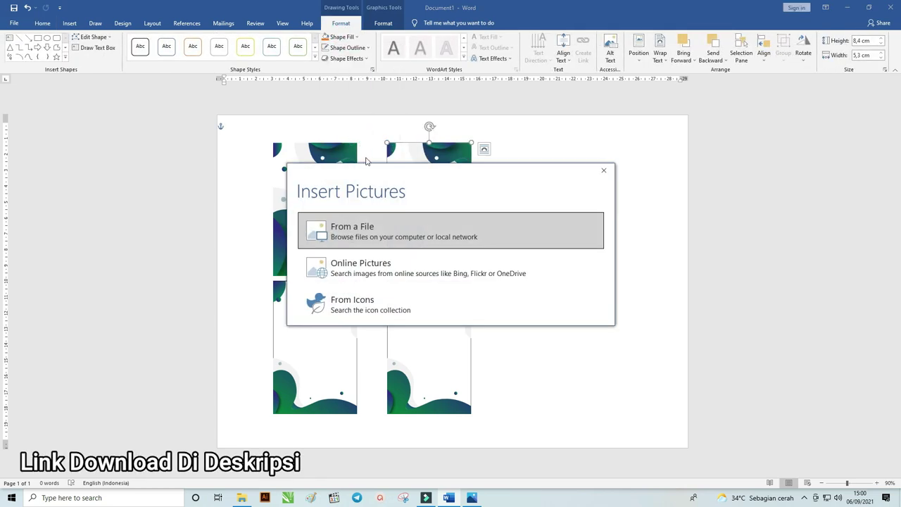
pyautogui.click(380, 233)
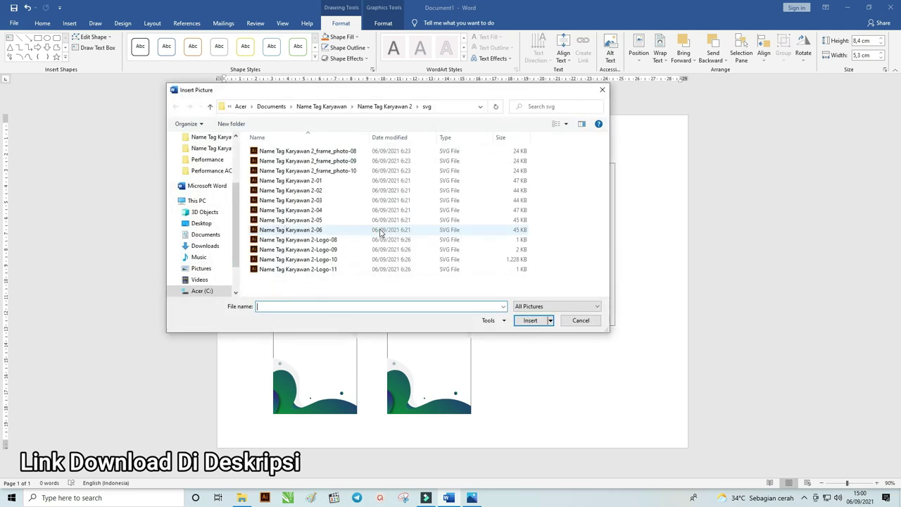
pyautogui.click(316, 192)
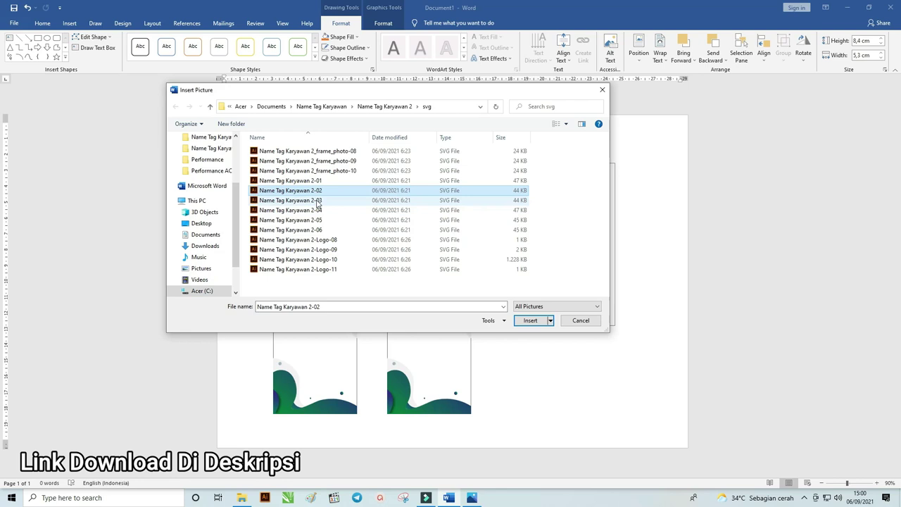
pyautogui.click(317, 201)
pyautogui.click(530, 320)
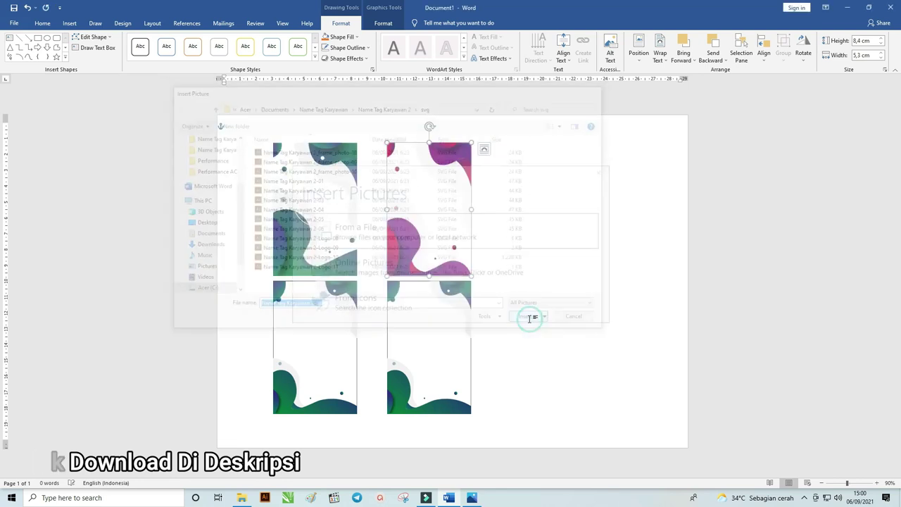
# Fill the lower-right card with the purple Name Tag Karyawan 2-06 design.
pyautogui.click(436, 302)
pyautogui.click(342, 37)
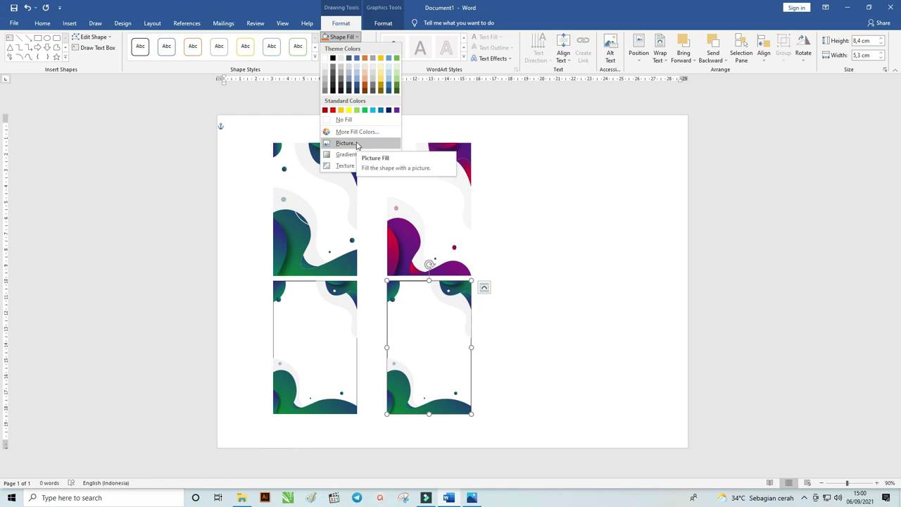
pyautogui.click(357, 144)
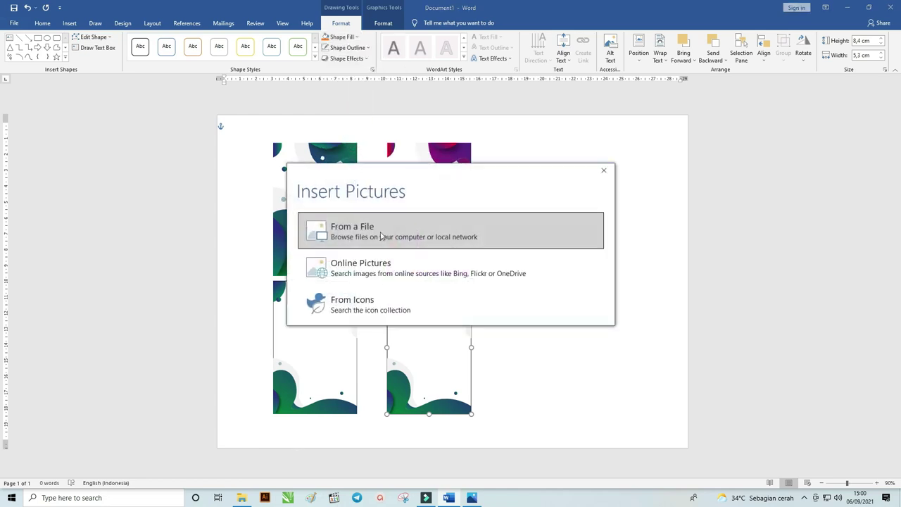
pyautogui.click(386, 238)
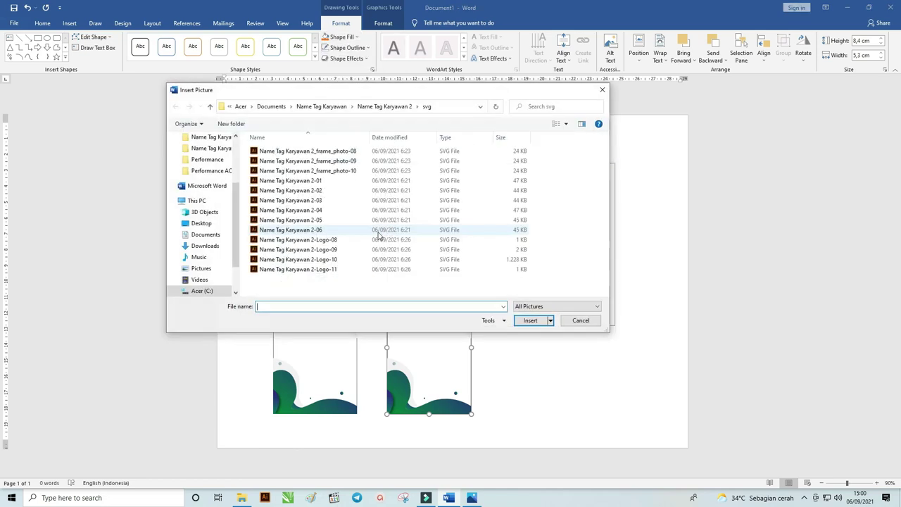
pyautogui.click(317, 201)
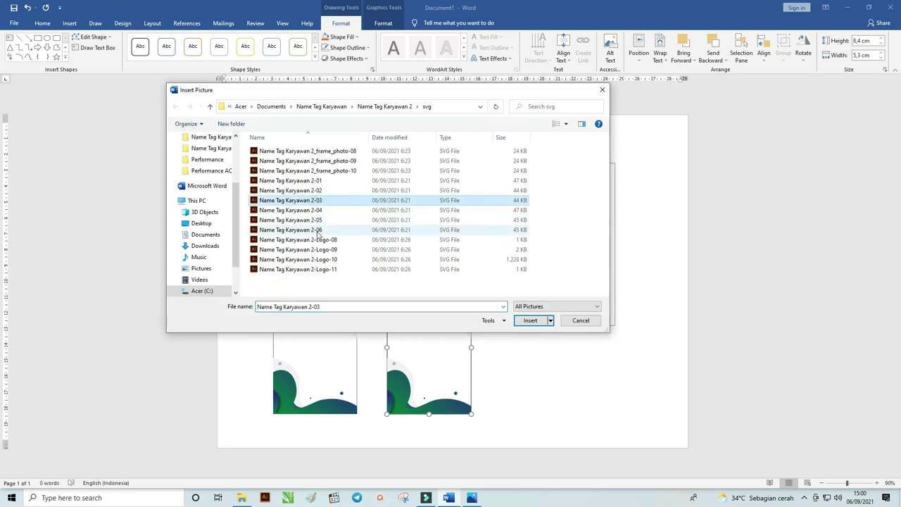
pyautogui.click(317, 230)
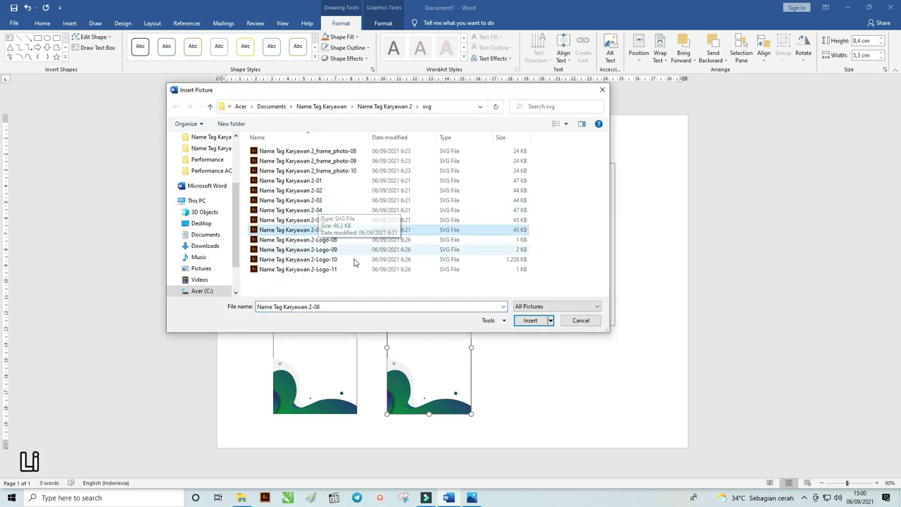
pyautogui.click(543, 322)
pyautogui.click(516, 249)
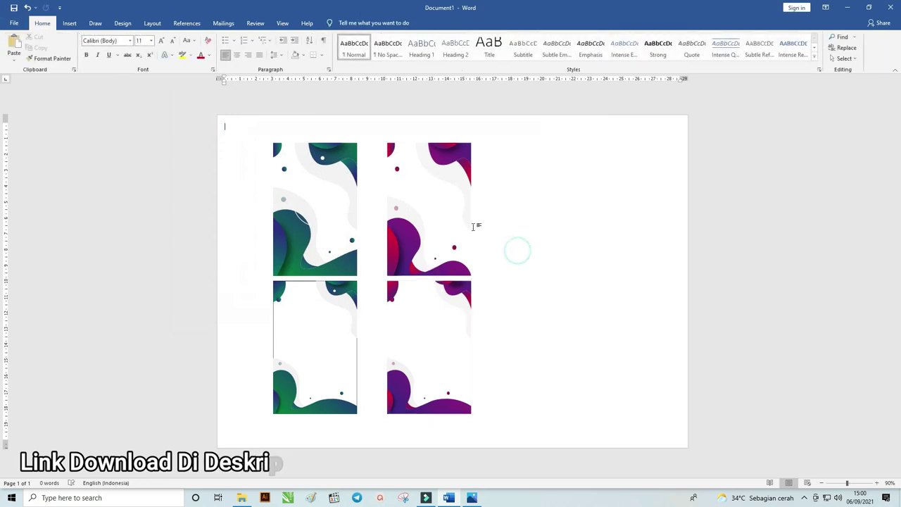
pyautogui.click(453, 213)
pyautogui.click(458, 311)
# Resize the top-right purple card to 10,5 cm height and 7,4 cm width.
pyautogui.click(513, 201)
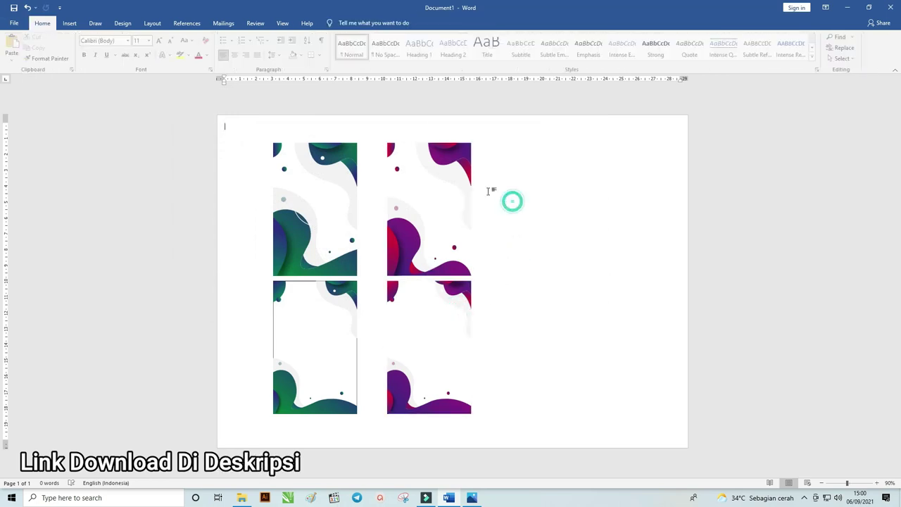
pyautogui.click(436, 191)
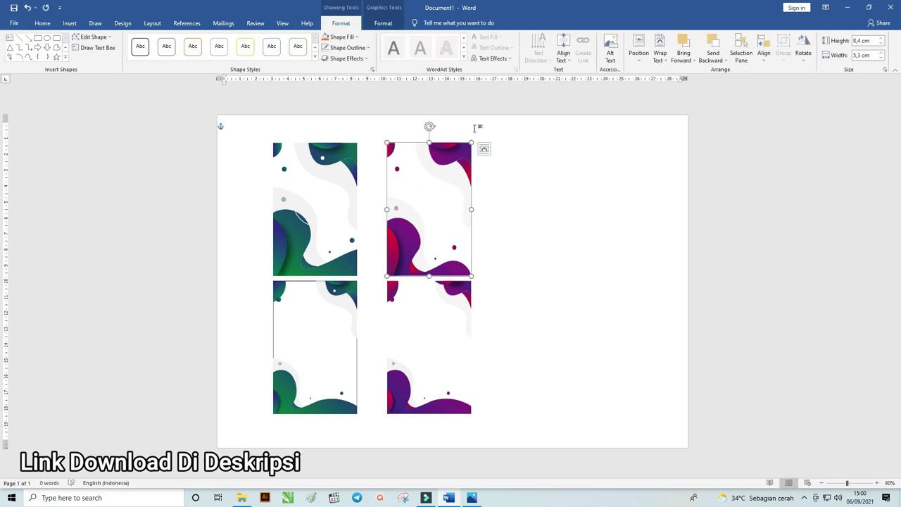
pyautogui.press('alt')
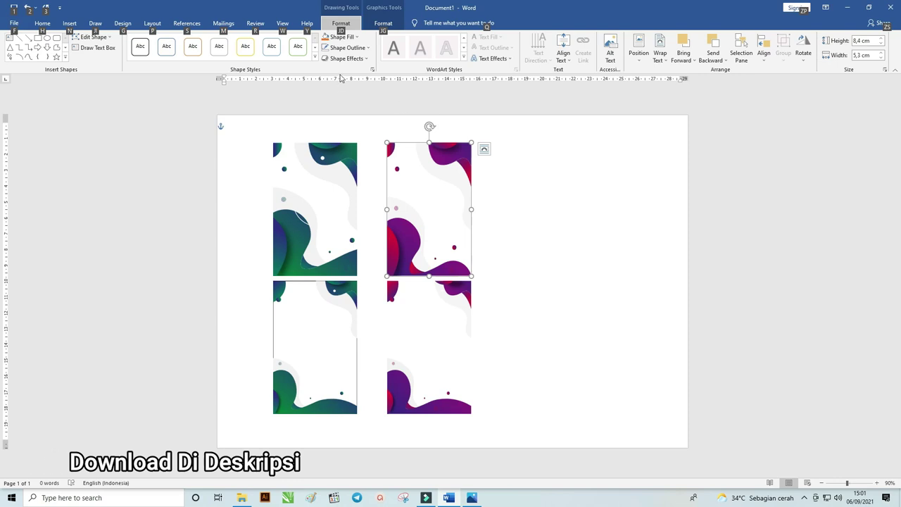
pyautogui.press('j')
pyautogui.press('d')
pyautogui.press('h')
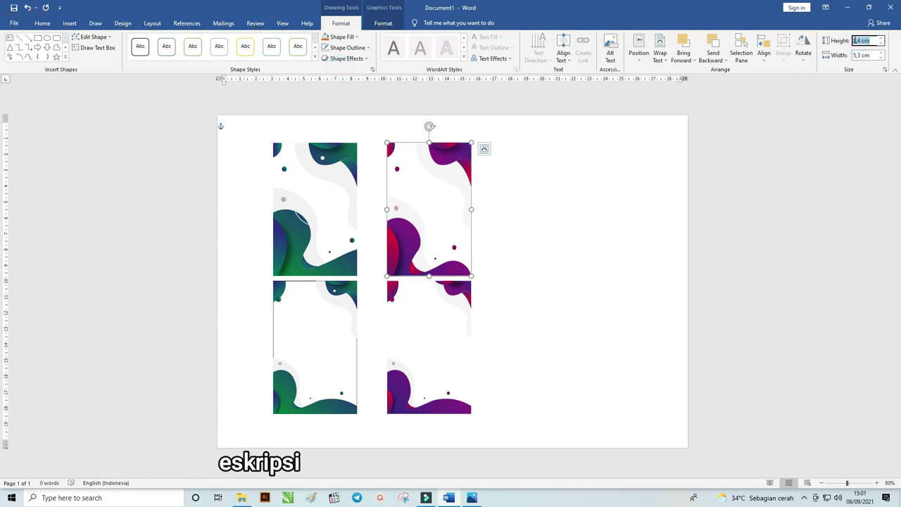
pyautogui.press('Home')
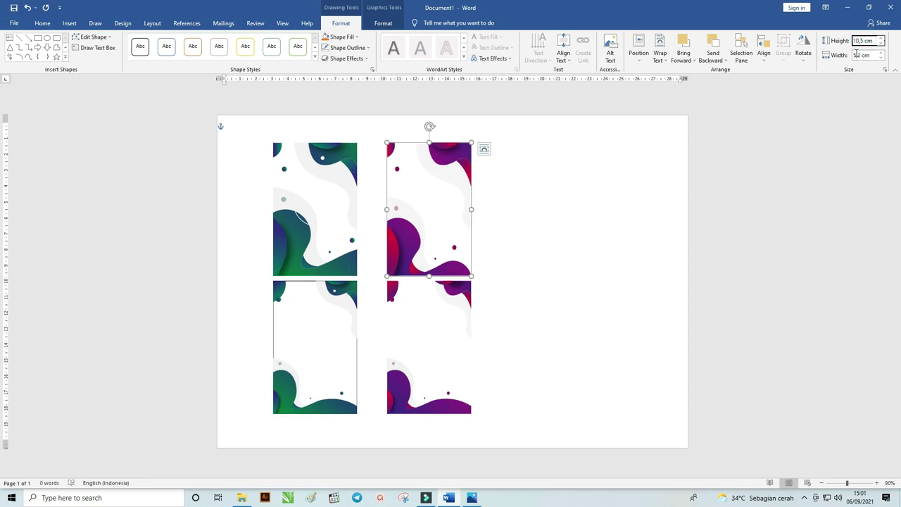
pyautogui.click(855, 55)
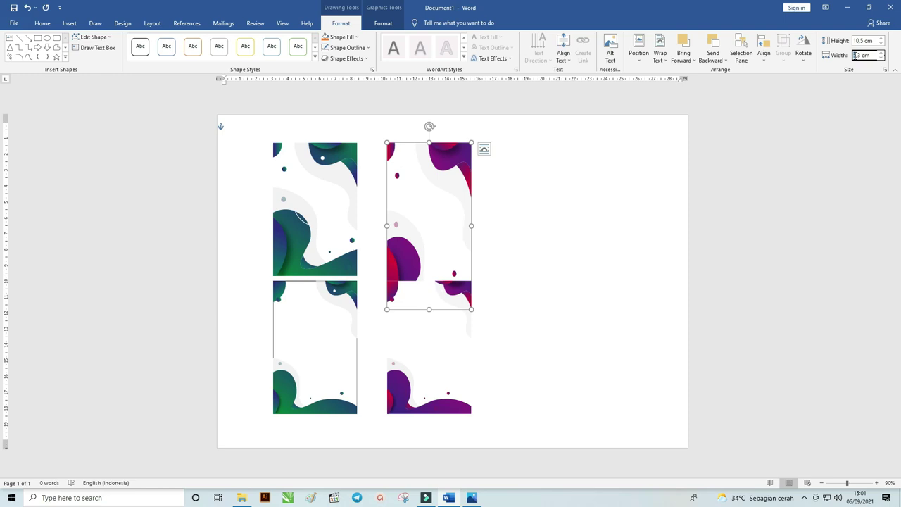
pyautogui.press('Delete')
pyautogui.write('7')
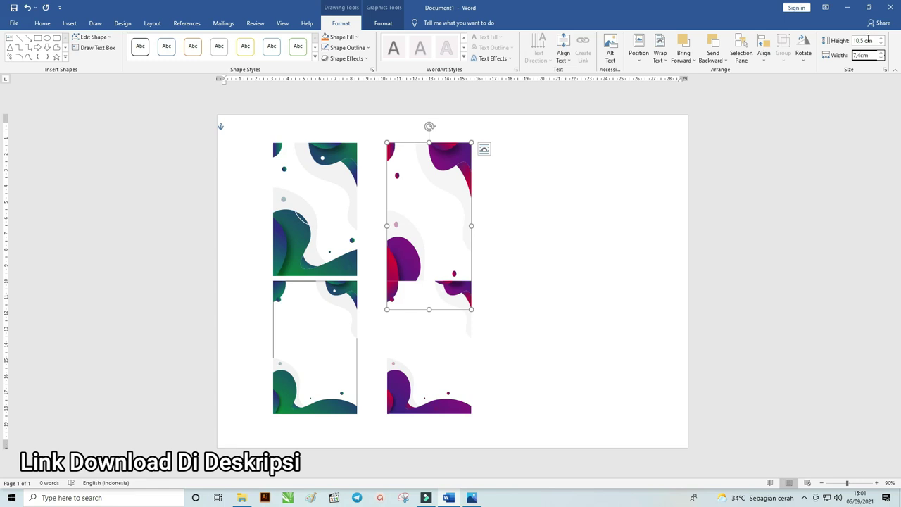
pyautogui.click(865, 41)
pyautogui.click(567, 215)
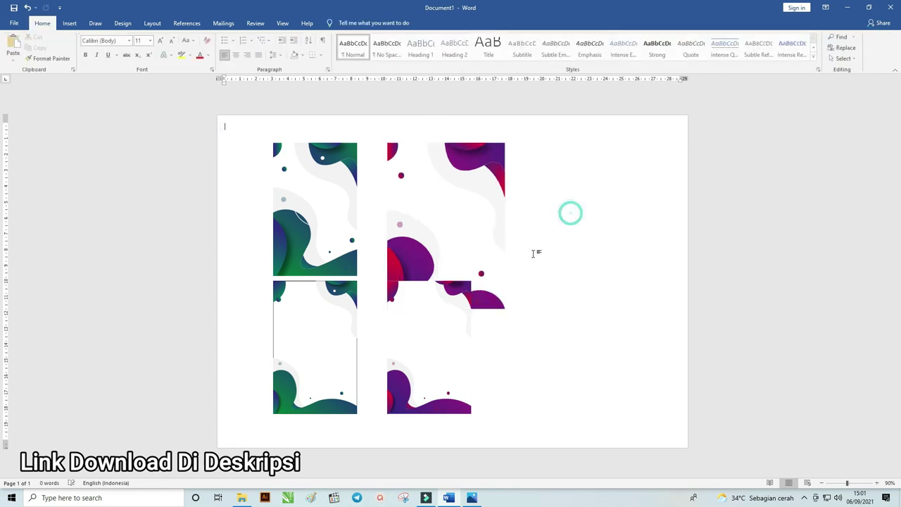
# Drag the lower purple card up beside the enlarged card, aligned with its neighbour.
pyautogui.moveTo(419, 360)
pyautogui.mouseDown()
pyautogui.moveTo(533, 298)
pyautogui.moveTo(574, 203)
pyautogui.mouseUp()
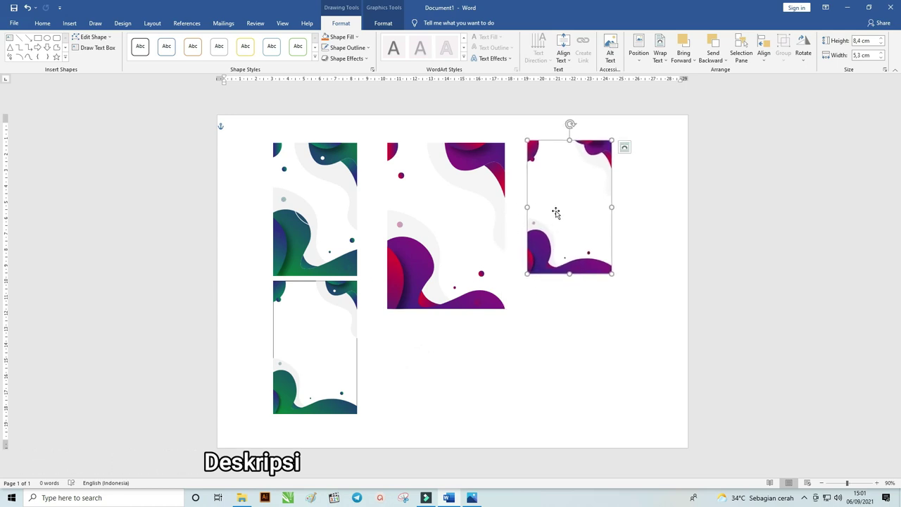
pyautogui.moveTo(555, 211); pyautogui.dragTo(554, 213)
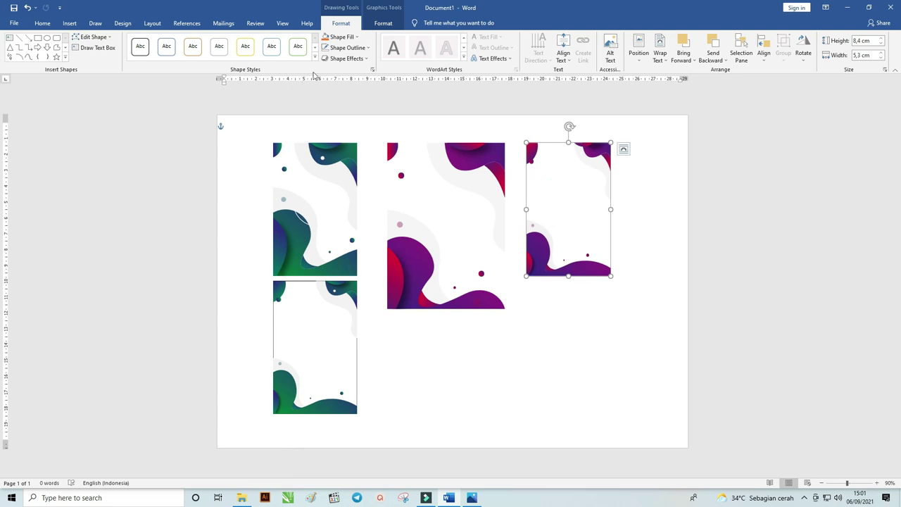
pyautogui.click(342, 36)
pyautogui.click(358, 146)
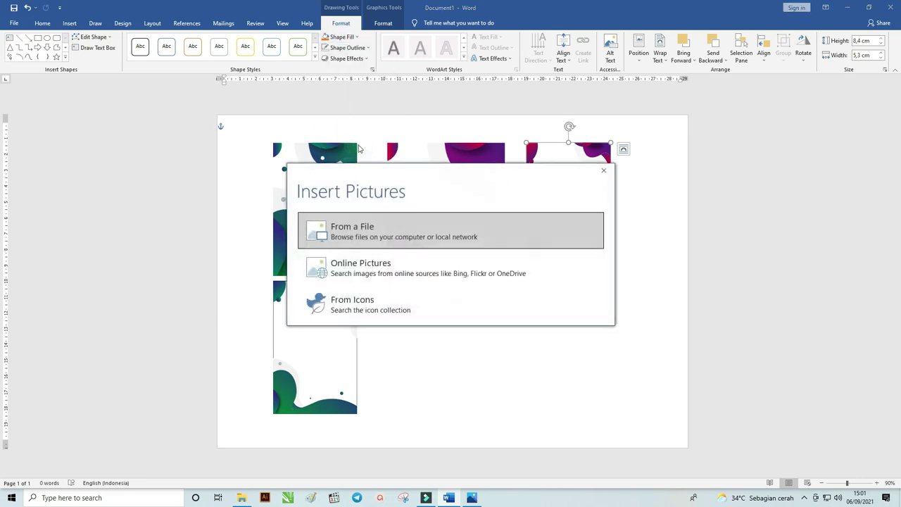
pyautogui.click(603, 174)
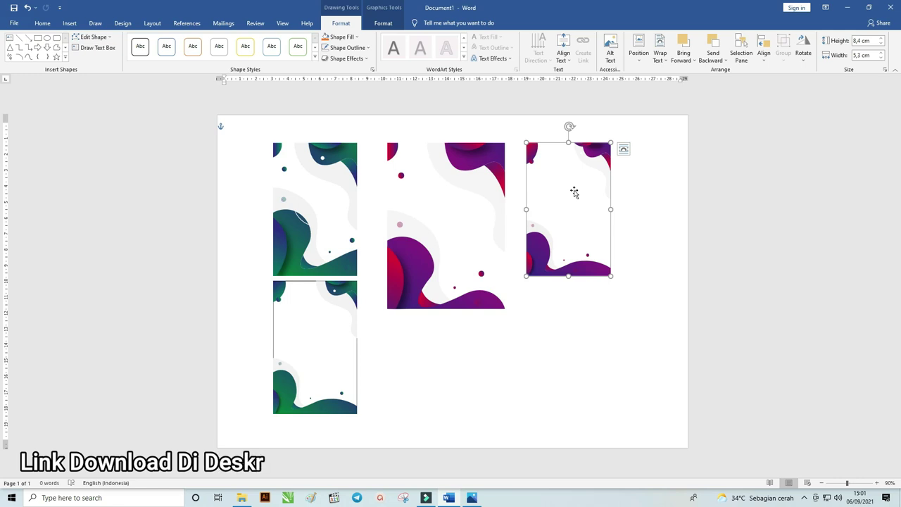
# Set the right-most purple card to 10,5 cm tall by 7,4 cm wide.
pyautogui.click(855, 40)
pyautogui.write('10,5')
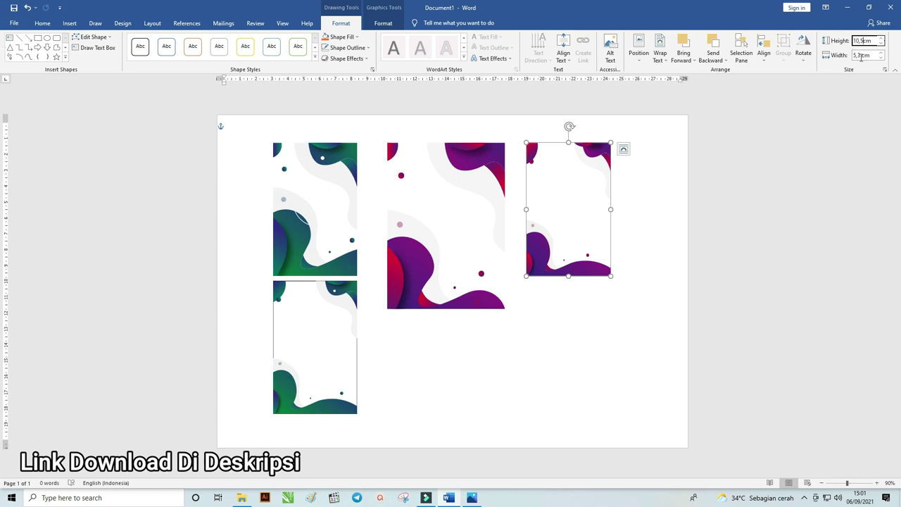
pyautogui.click(859, 55)
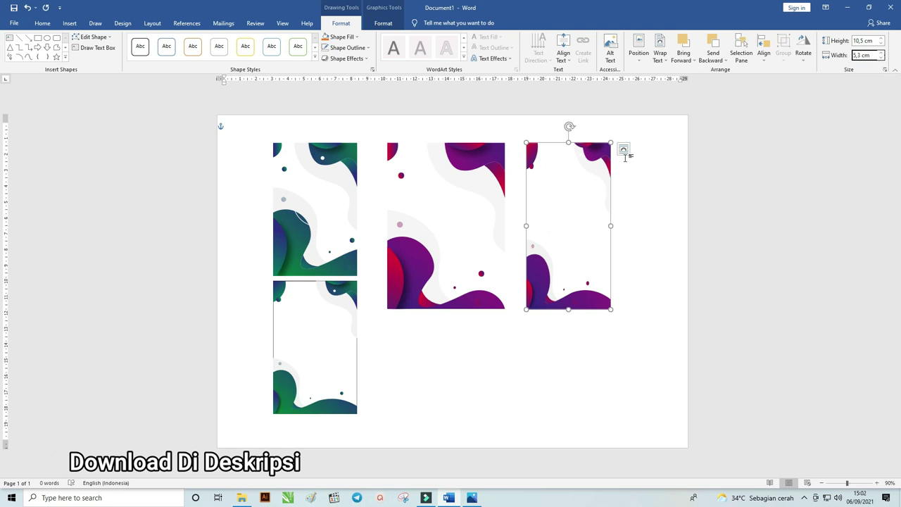
pyautogui.press('alt')
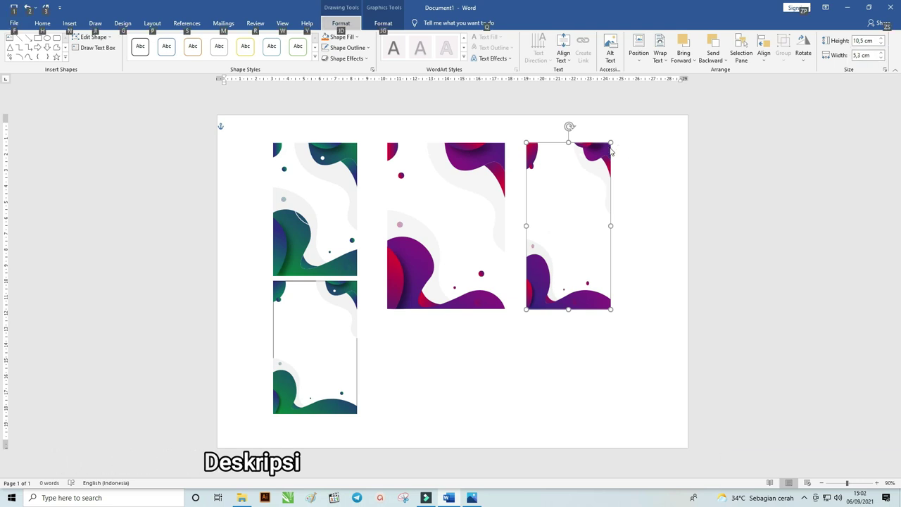
pyautogui.click(860, 55)
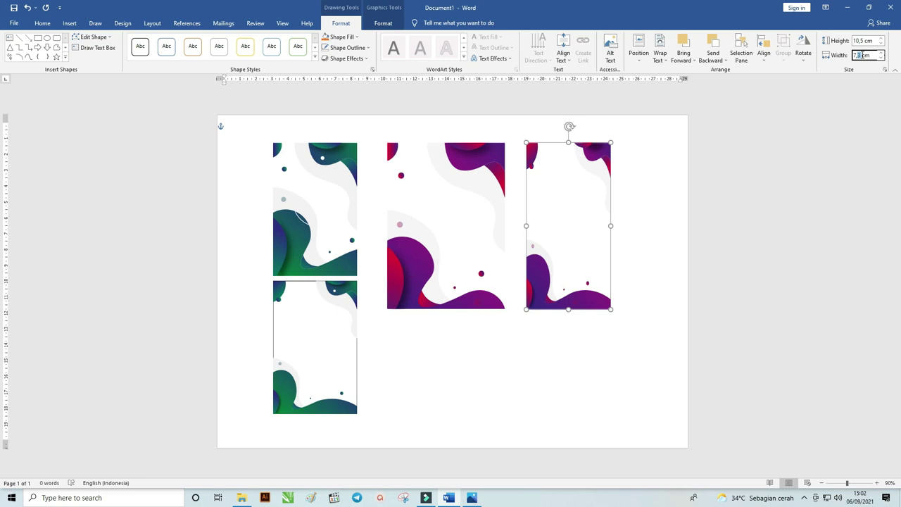
pyautogui.press('Return')
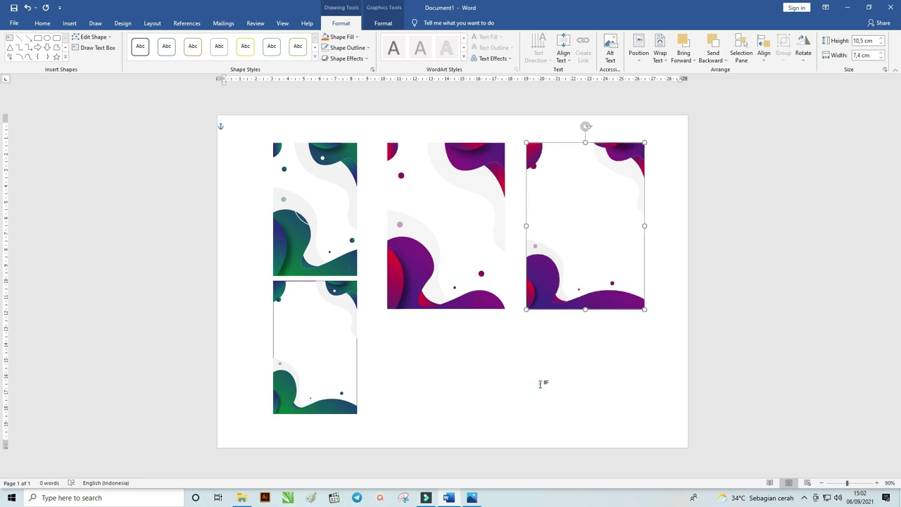
pyautogui.click(540, 384)
pyautogui.click(576, 213)
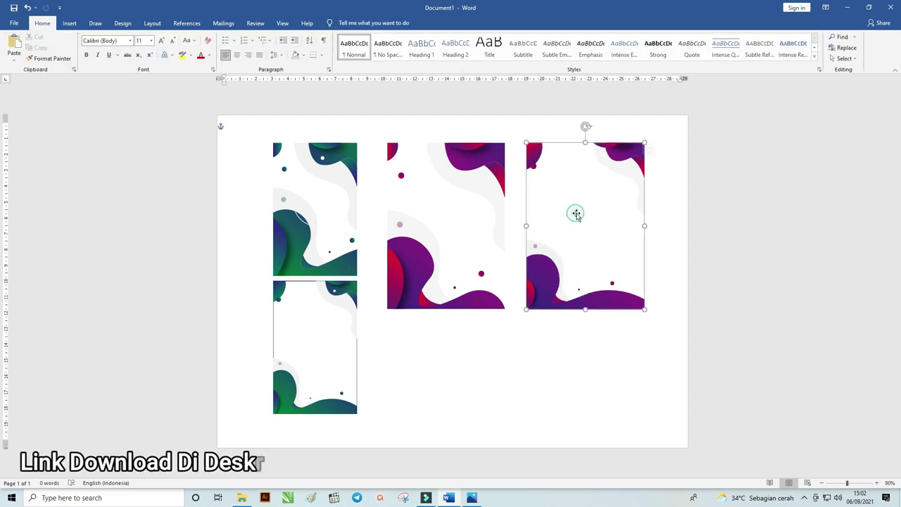
pyautogui.click(418, 175)
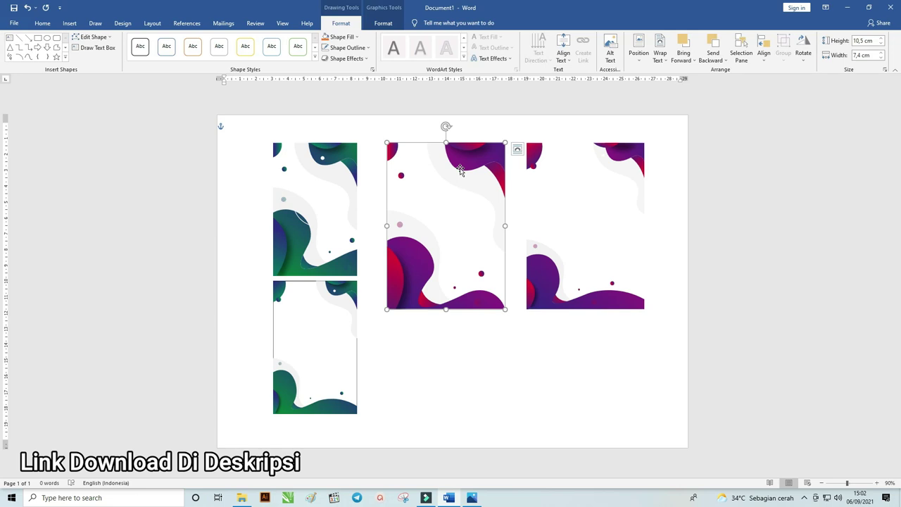
# Insert a blank page above the purple cards with a page break.
pyautogui.click(441, 350)
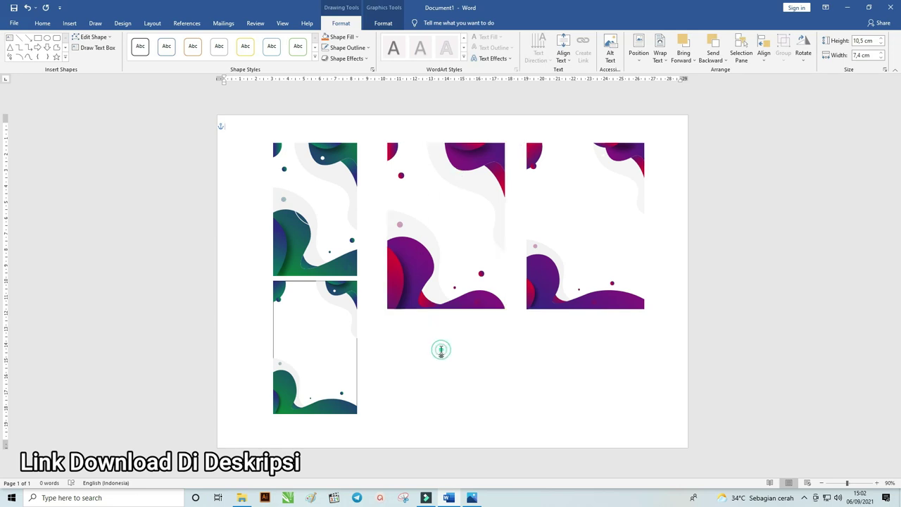
pyautogui.scroll(-1, 415, 242)
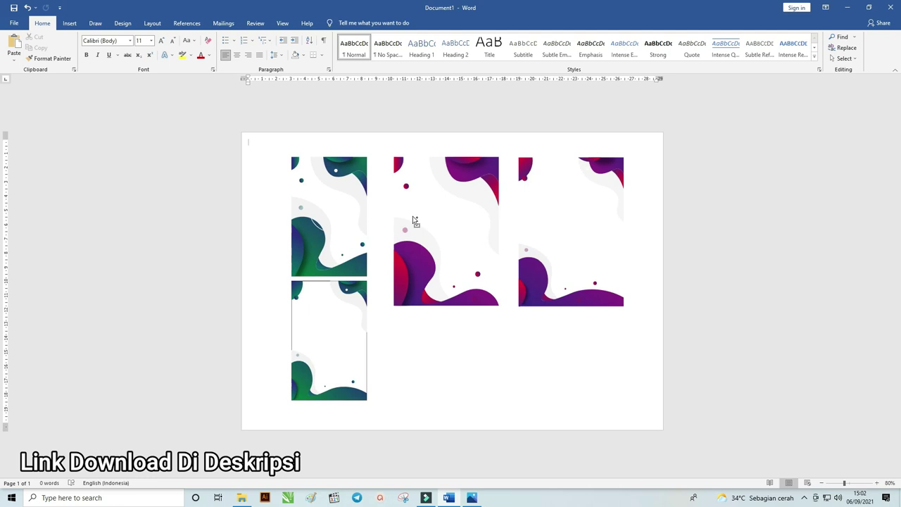
pyautogui.scroll(-1, 413, 221)
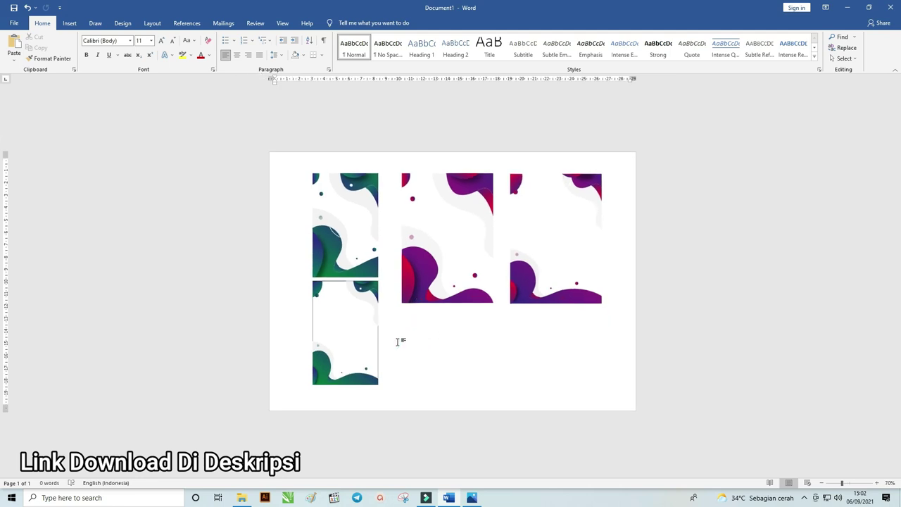
pyautogui.hotkey('ctrl', 'Return')
# Copy both purple cards side by side onto the new first page.
pyautogui.scroll(-3, 446, 326)
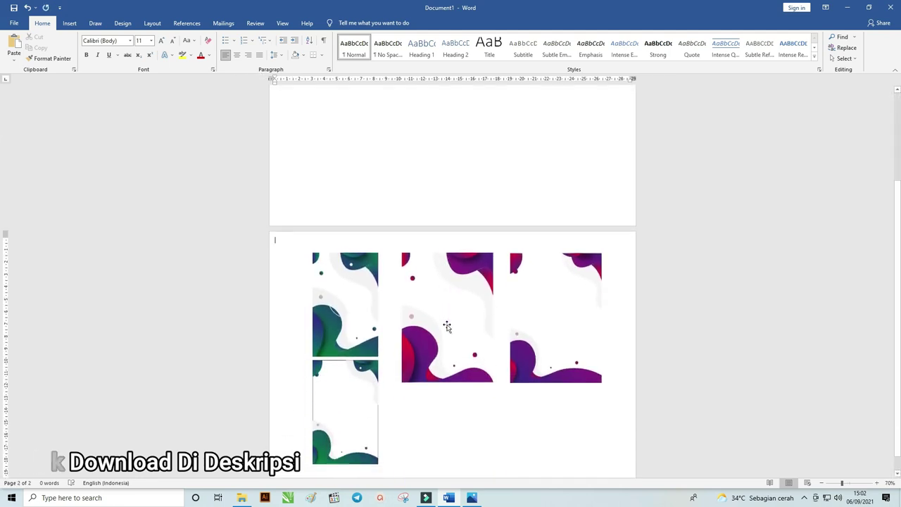
pyautogui.click(444, 328)
pyautogui.keyDown('ctrl'); pyautogui.click(557, 297); pyautogui.keyUp('ctrl')
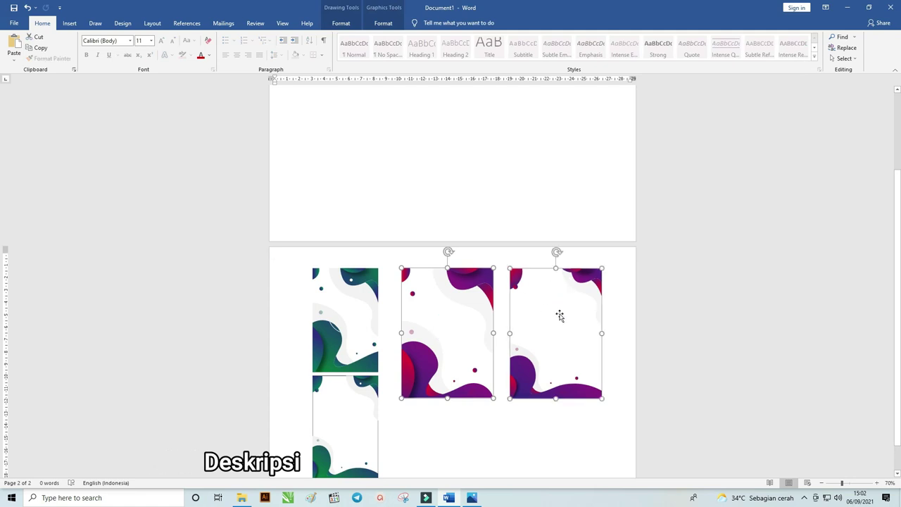
pyautogui.moveTo(564, 353)
pyautogui.mouseDown()
pyautogui.moveTo(538, 199)
pyautogui.moveTo(507, 151)
pyautogui.mouseUp()
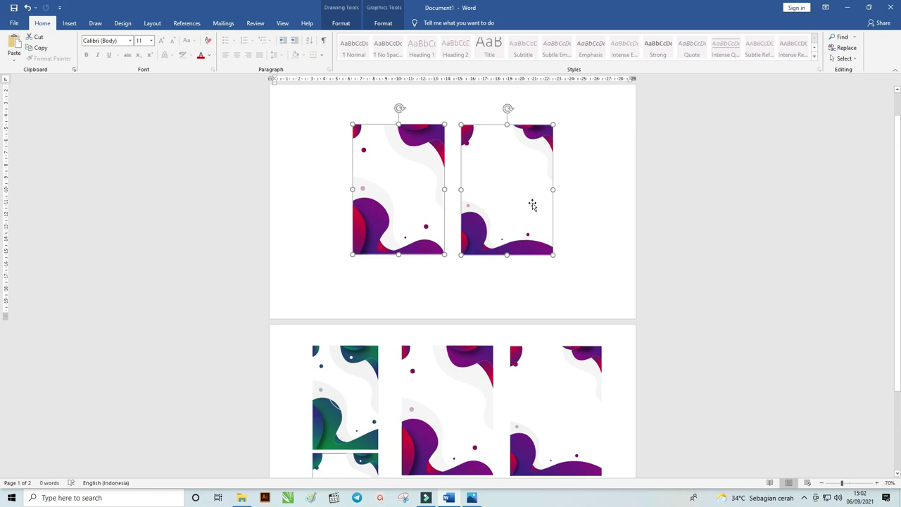
pyautogui.hotkey('ctrl', 'z')
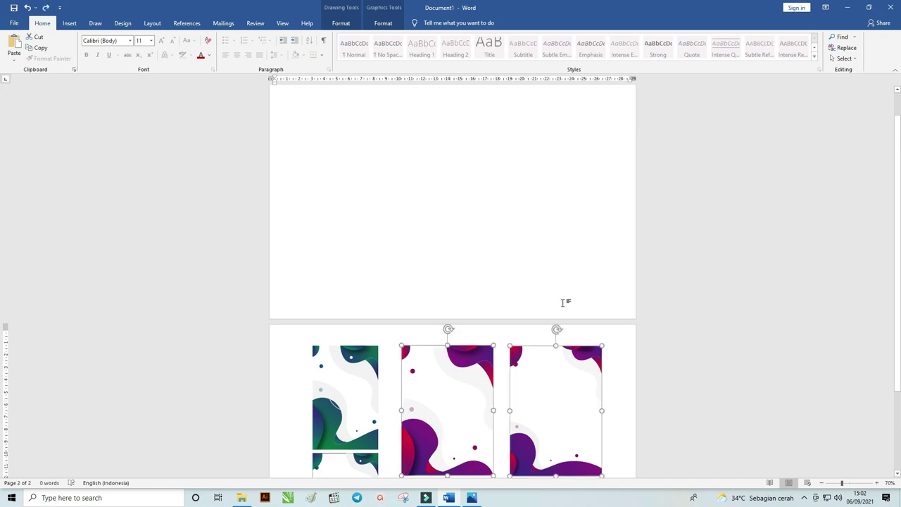
pyautogui.moveTo(570, 417)
pyautogui.mouseDown()
pyautogui.moveTo(513, 171)
pyautogui.moveTo(519, 188)
pyautogui.mouseUp()
pyautogui.click(521, 200)
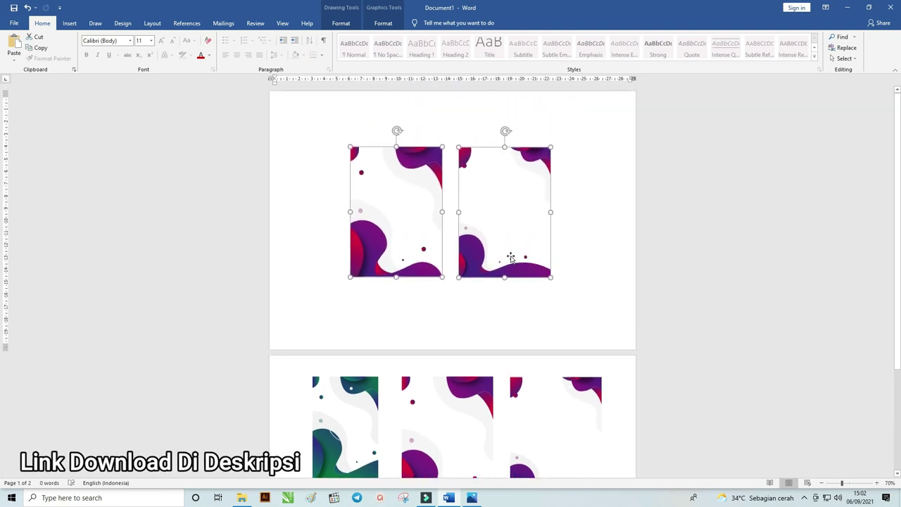
pyautogui.click(590, 182)
pyautogui.click(411, 159)
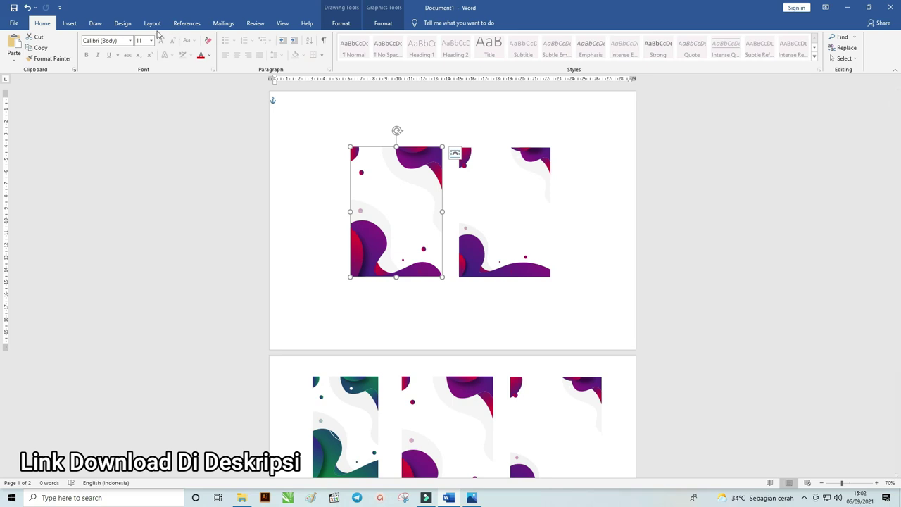
# Draw an oval circle over the upper part of the left purple card.
pyautogui.click(95, 23)
pyautogui.click(72, 24)
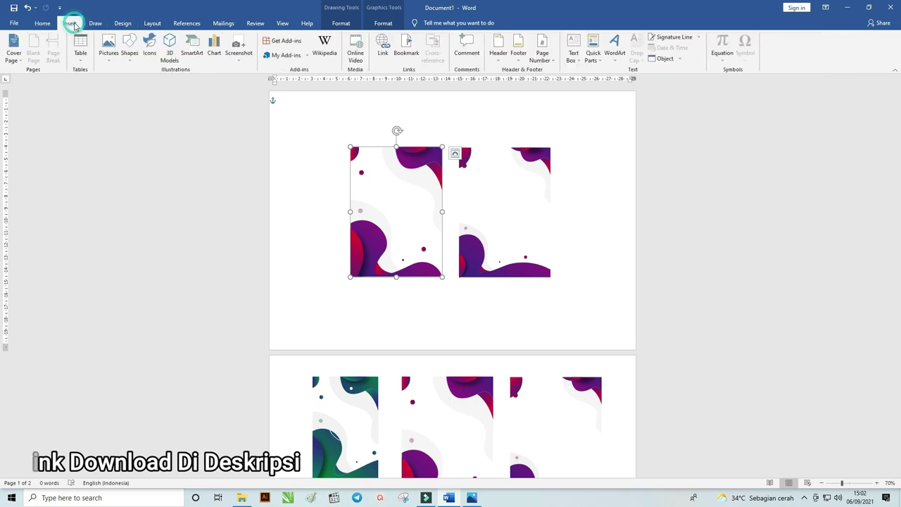
pyautogui.click(129, 50)
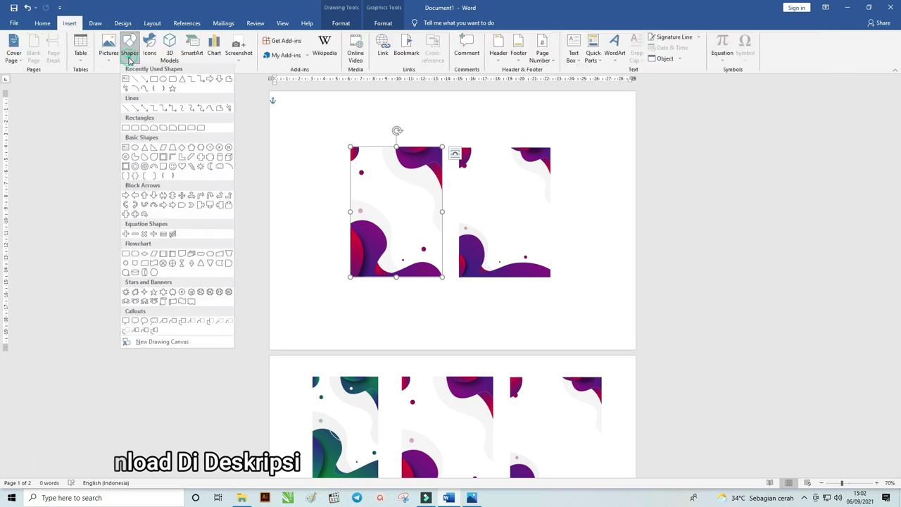
pyautogui.click(161, 80)
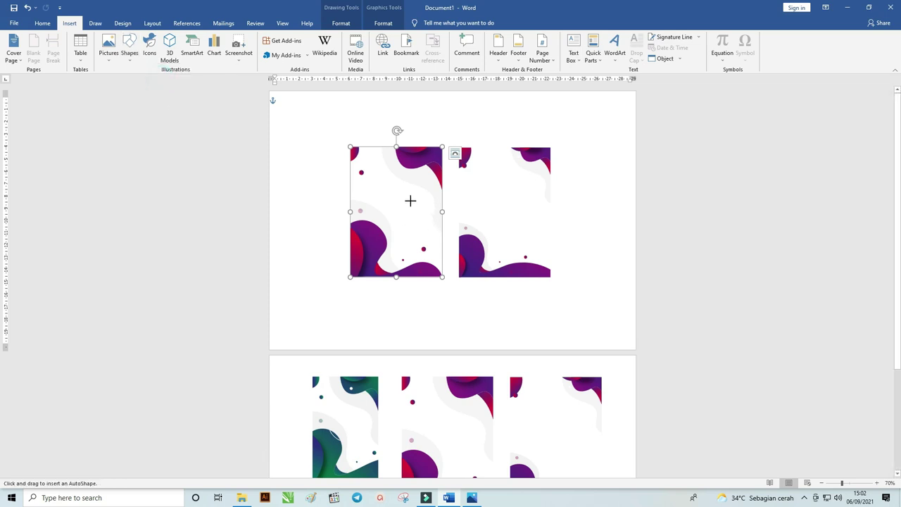
pyautogui.moveTo(387, 183); pyautogui.dragTo(411, 214)
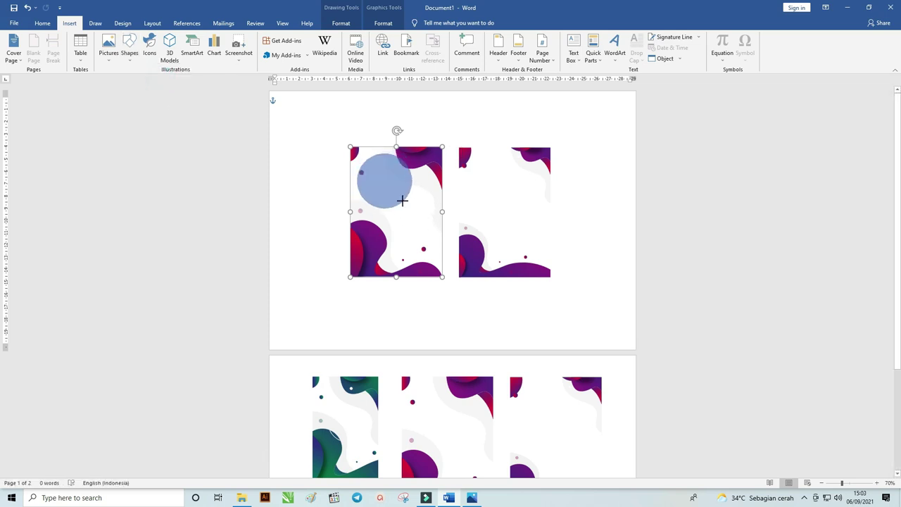
pyautogui.moveTo(394, 173); pyautogui.dragTo(406, 186)
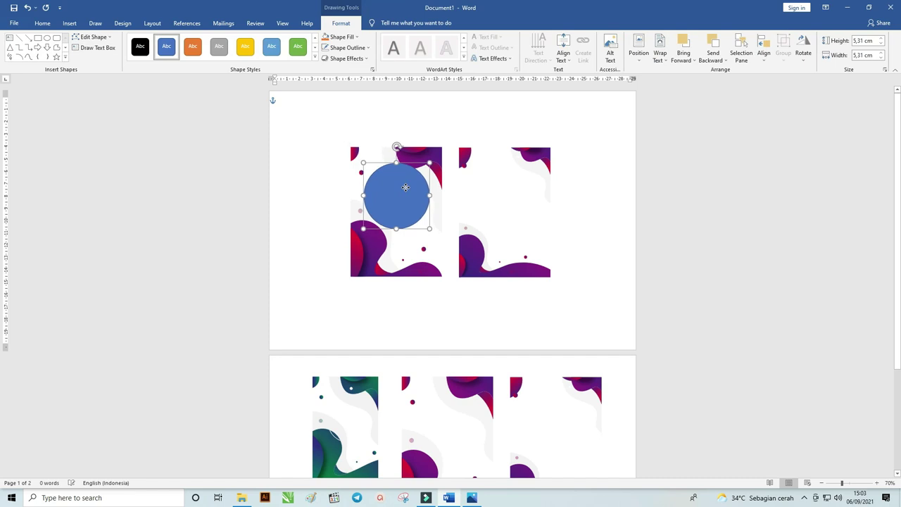
# Fill the circle with the frame_photo-10 ring picture from a file.
pyautogui.click(343, 37)
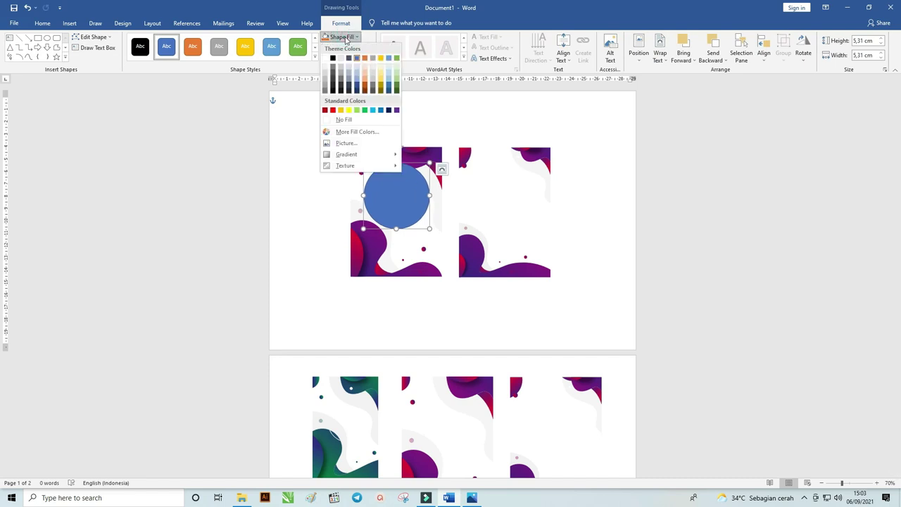
pyautogui.click(349, 143)
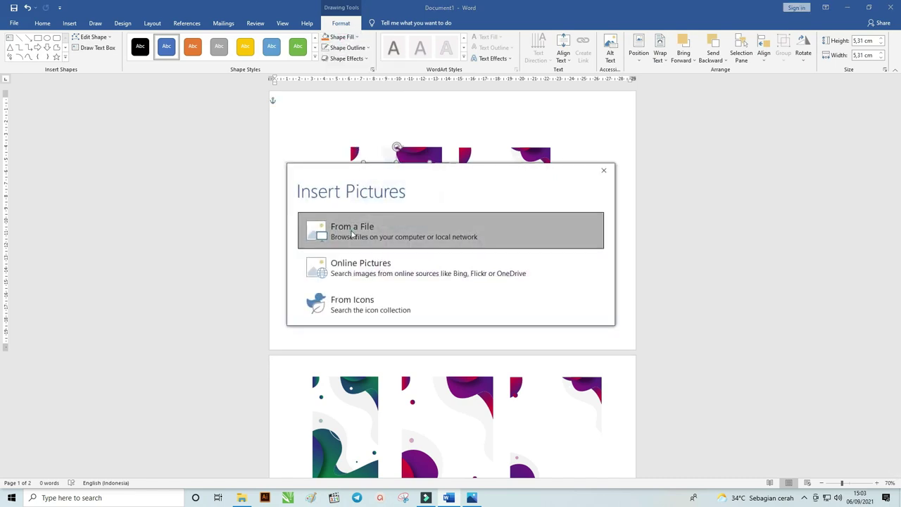
pyautogui.click(352, 232)
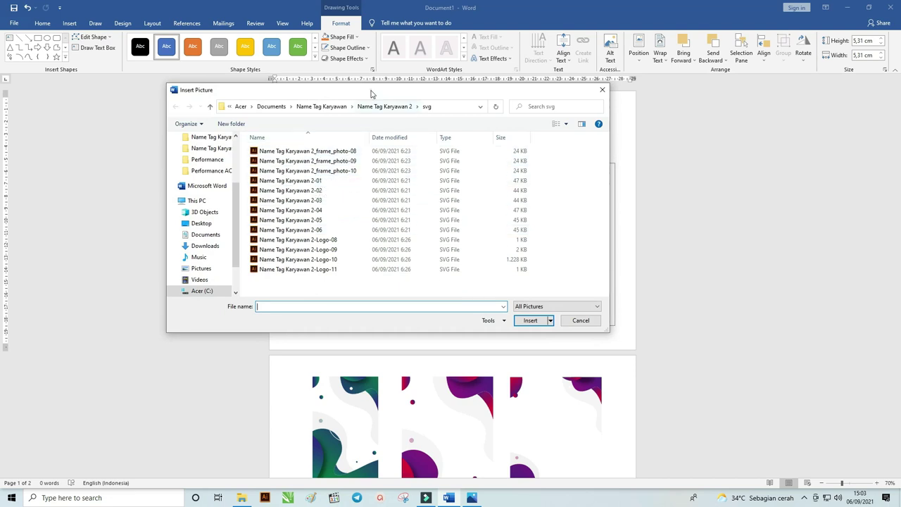
pyautogui.moveTo(372, 94); pyautogui.dragTo(381, 114)
pyautogui.click(348, 191)
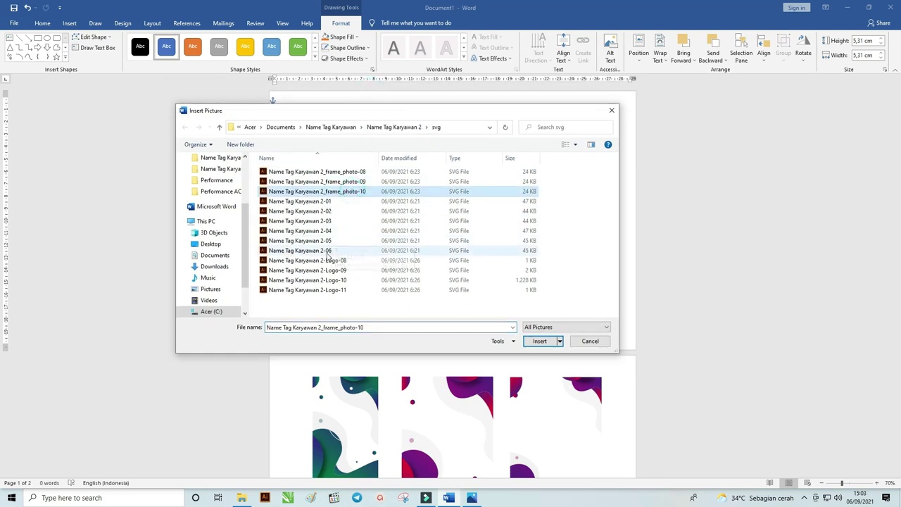
pyautogui.click(539, 340)
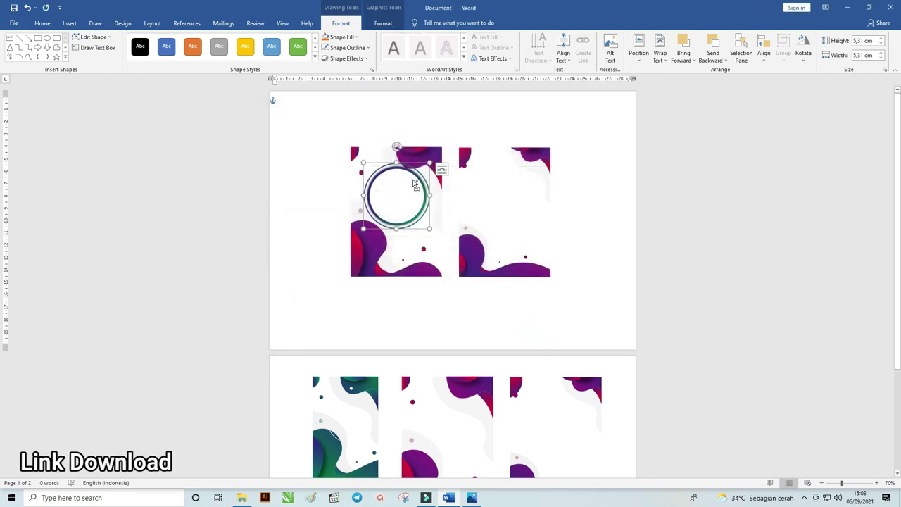
pyautogui.click(442, 168)
# Refill the circle with the frame_photo-08 ring picture instead.
pyautogui.click(342, 37)
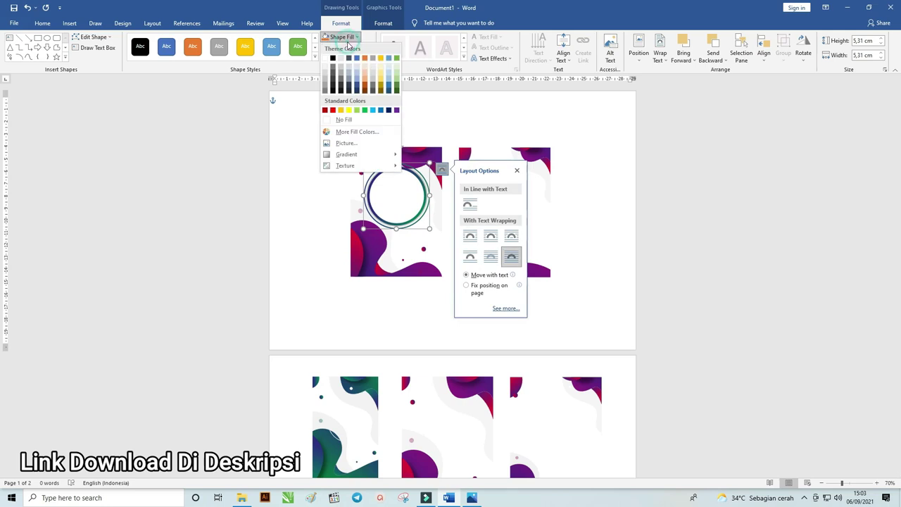
pyautogui.click(361, 146)
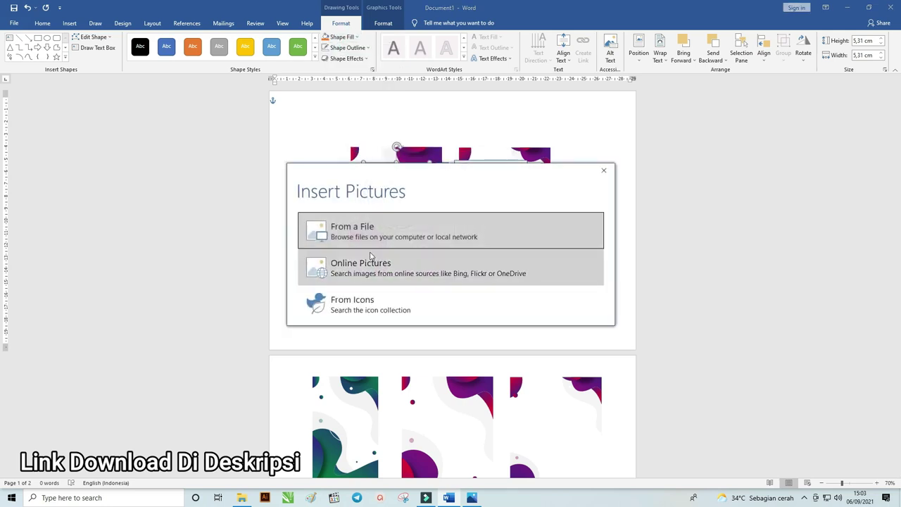
pyautogui.click(374, 260)
pyautogui.click(799, 56)
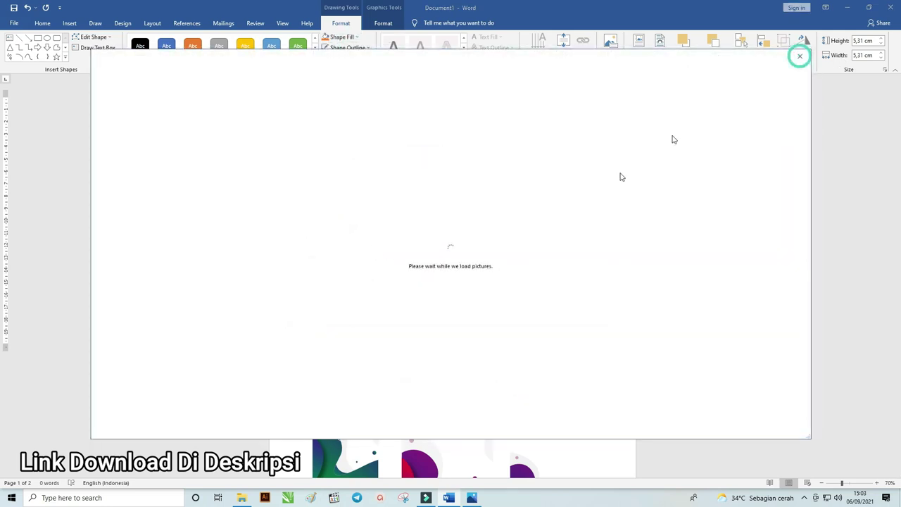
pyautogui.click(392, 227)
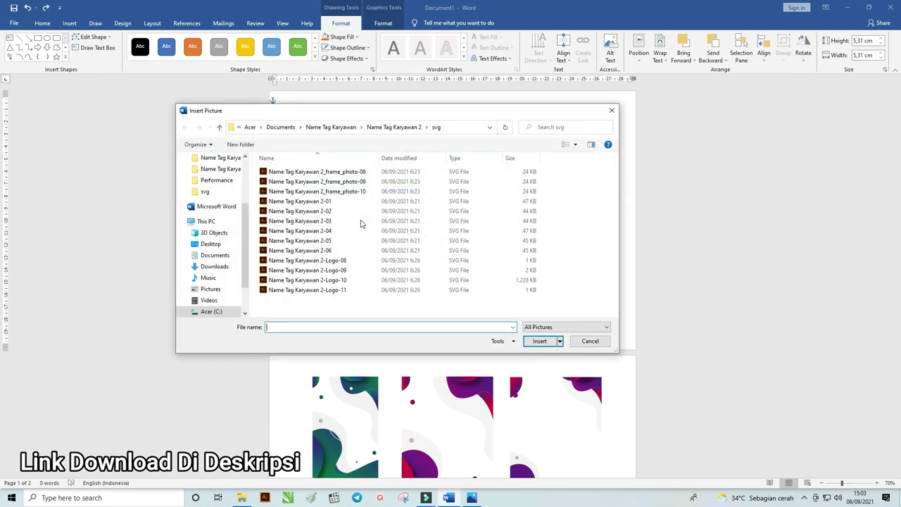
pyautogui.click(356, 172)
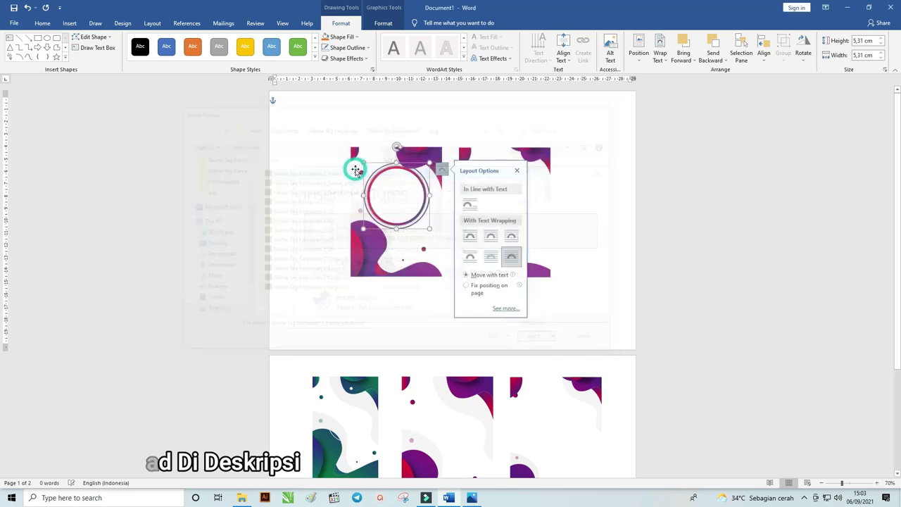
# Apply the frame_photo-08 fill, then shrink and nudge the ring frame into place.
pyautogui.click(434, 120)
pyautogui.scroll(5, 406, 178)
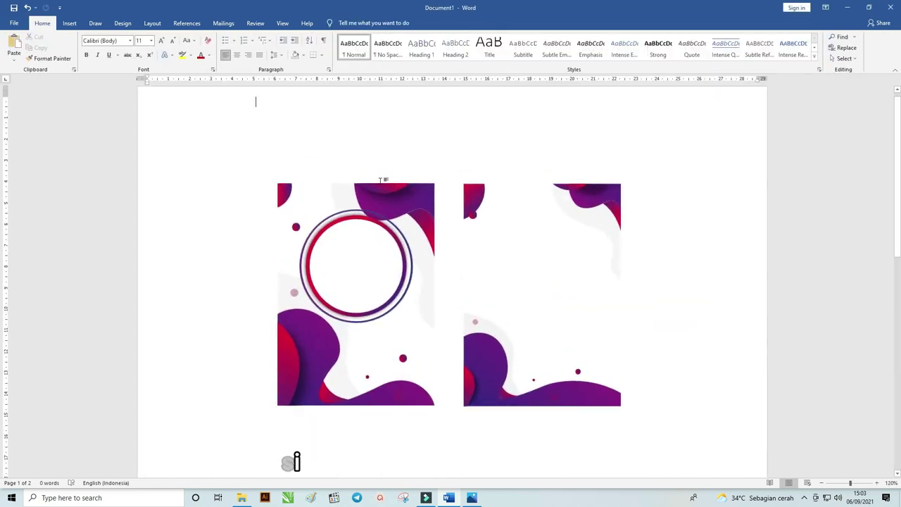
pyautogui.scroll(-2, 395, 180)
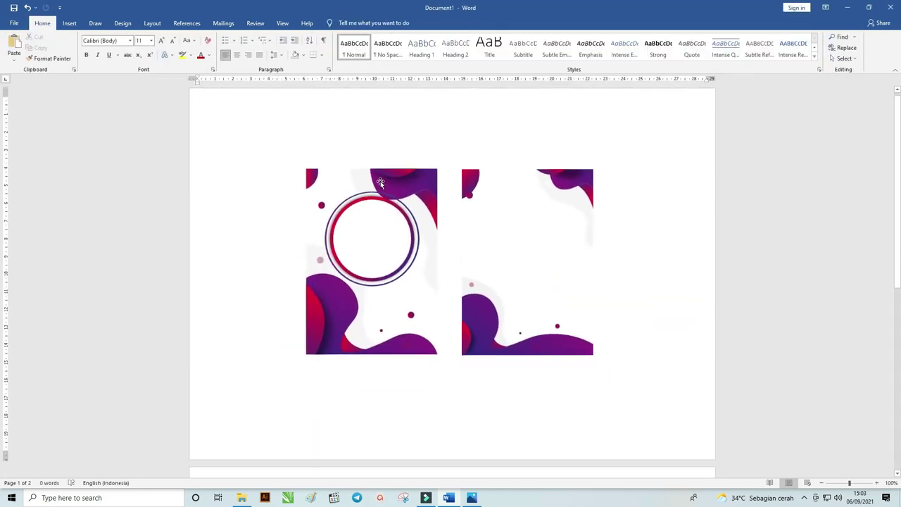
pyautogui.click(385, 214)
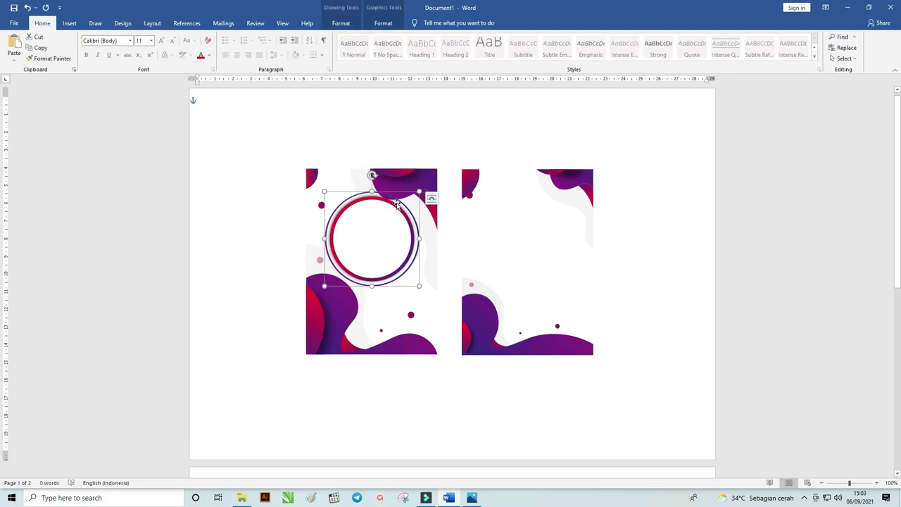
pyautogui.moveTo(368, 223); pyautogui.dragTo(372, 234)
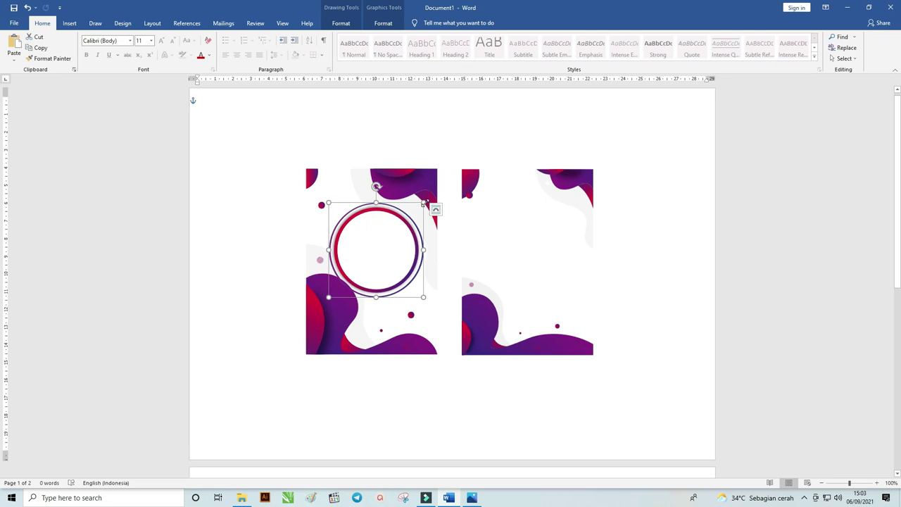
pyautogui.moveTo(424, 204); pyautogui.dragTo(419, 209)
pyautogui.moveTo(382, 235); pyautogui.dragTo(387, 231)
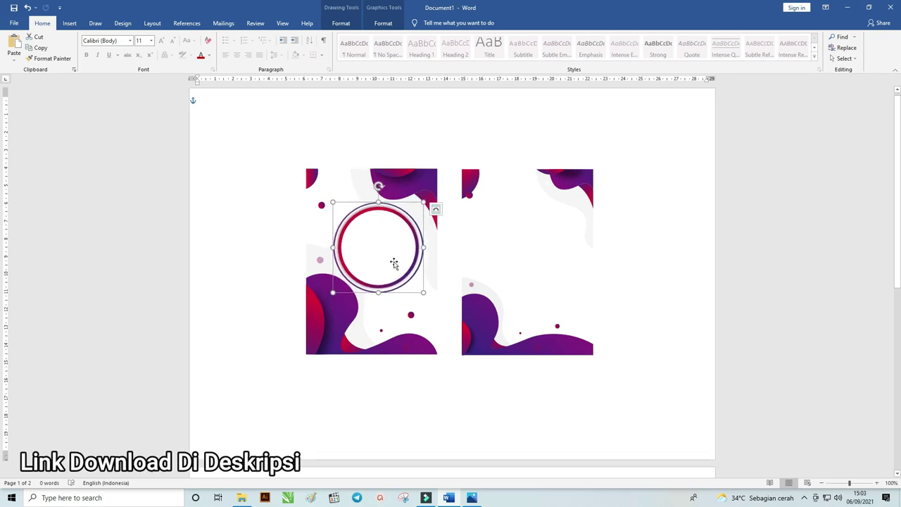
pyautogui.moveTo(393, 264); pyautogui.dragTo(391, 264)
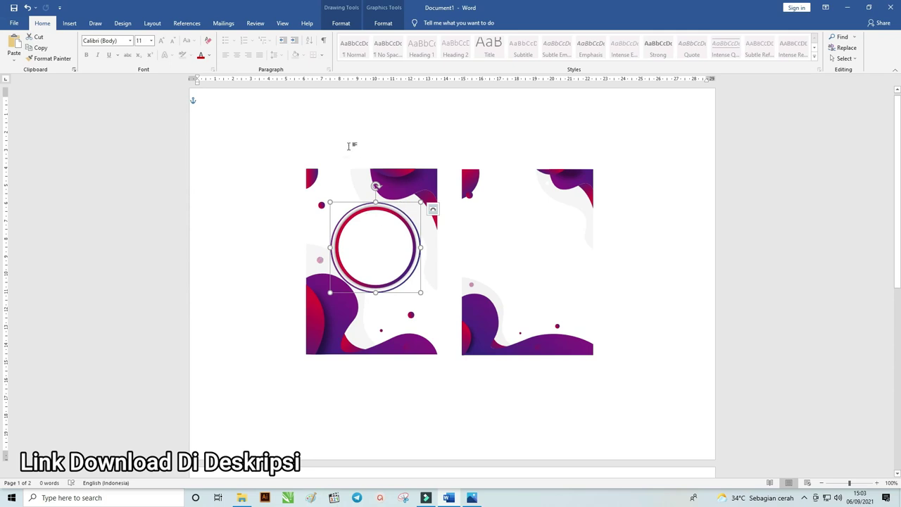
# Shrink the photo frame a little more and shift it slightly lower.
pyautogui.click(354, 136)
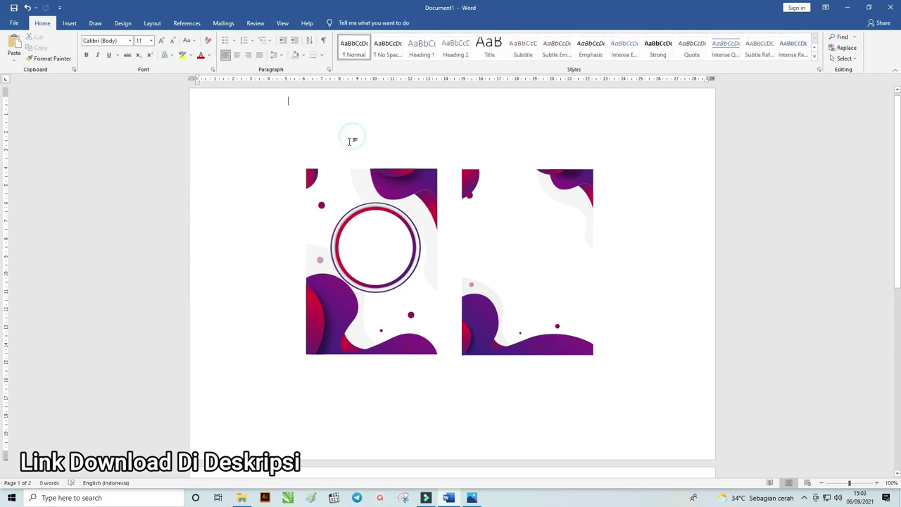
pyautogui.click(372, 241)
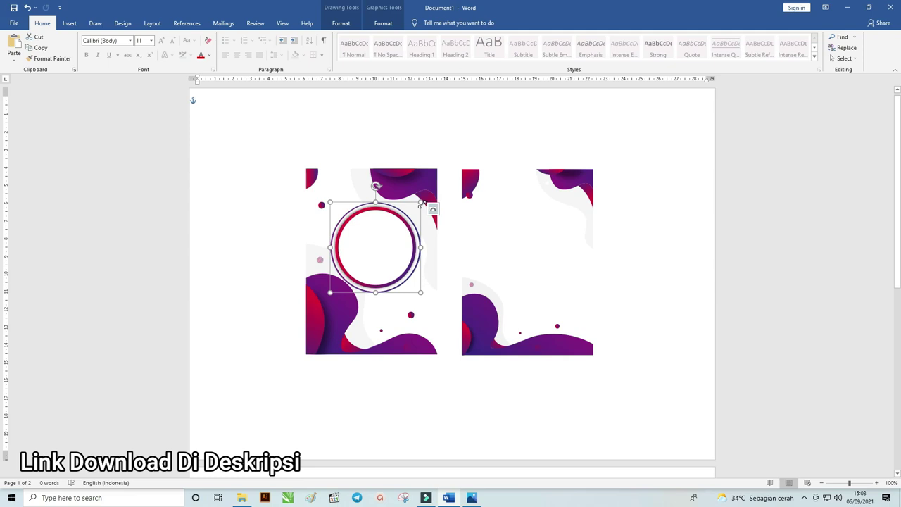
pyautogui.moveTo(420, 202); pyautogui.dragTo(411, 211)
pyautogui.moveTo(376, 256)
pyautogui.mouseDown()
pyautogui.moveTo(383, 267)
pyautogui.moveTo(376, 263)
pyautogui.mouseUp()
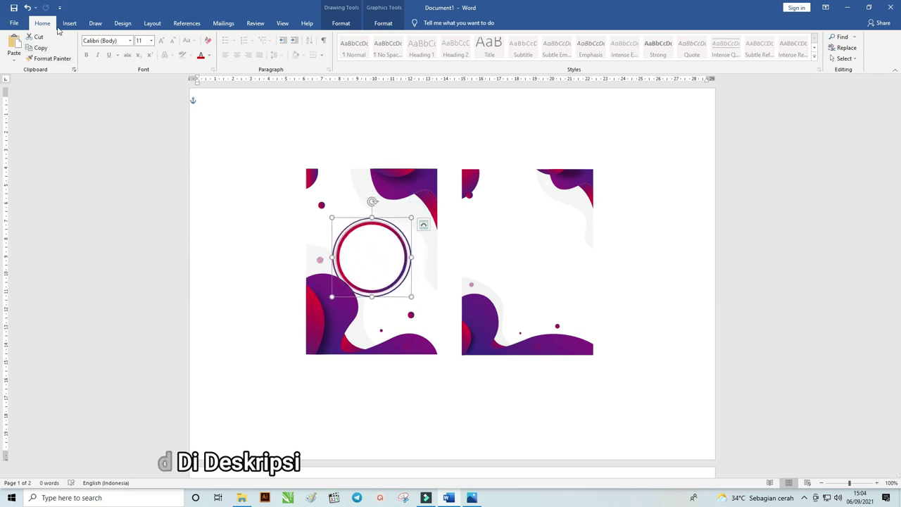
# Draw a text box over the front purple card.
pyautogui.click(69, 23)
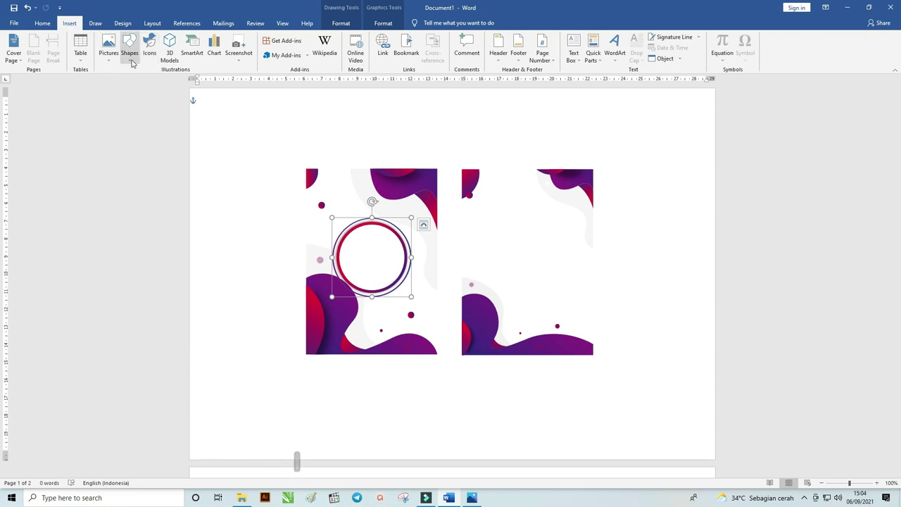
pyautogui.click(130, 59)
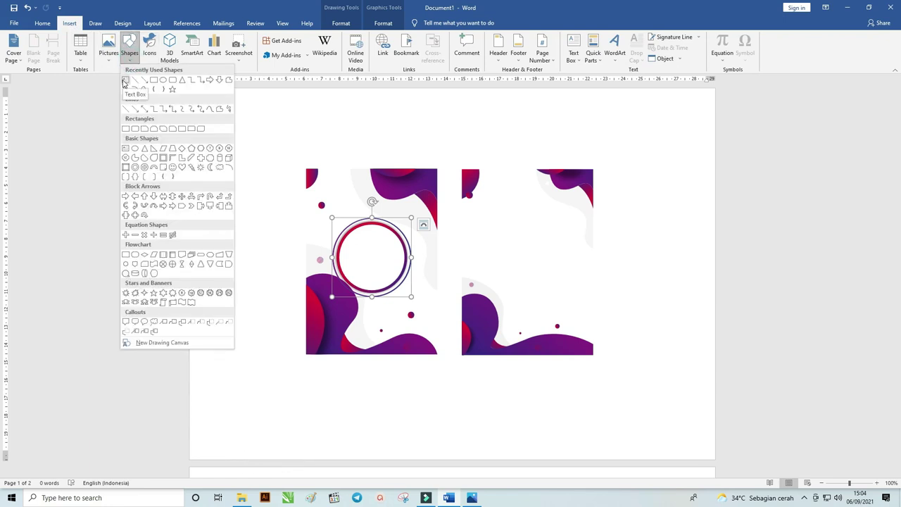
pyautogui.click(124, 82)
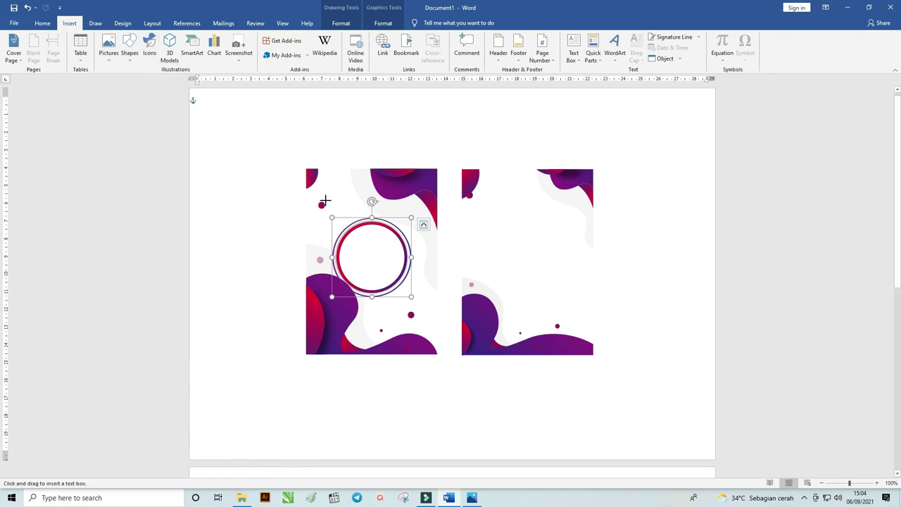
pyautogui.moveTo(318, 198); pyautogui.dragTo(430, 349)
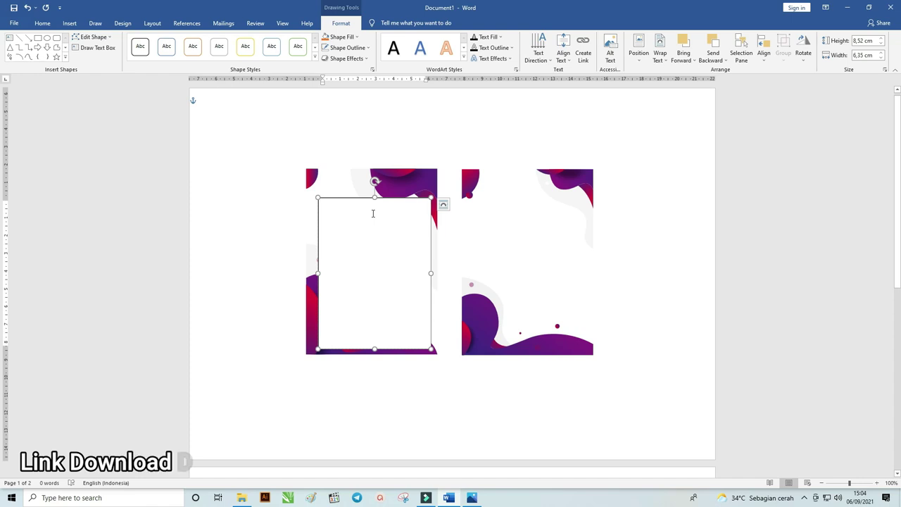
# Type a centered 'Name Company' heading and set the text box to No Fill.
pyautogui.write('Nama')
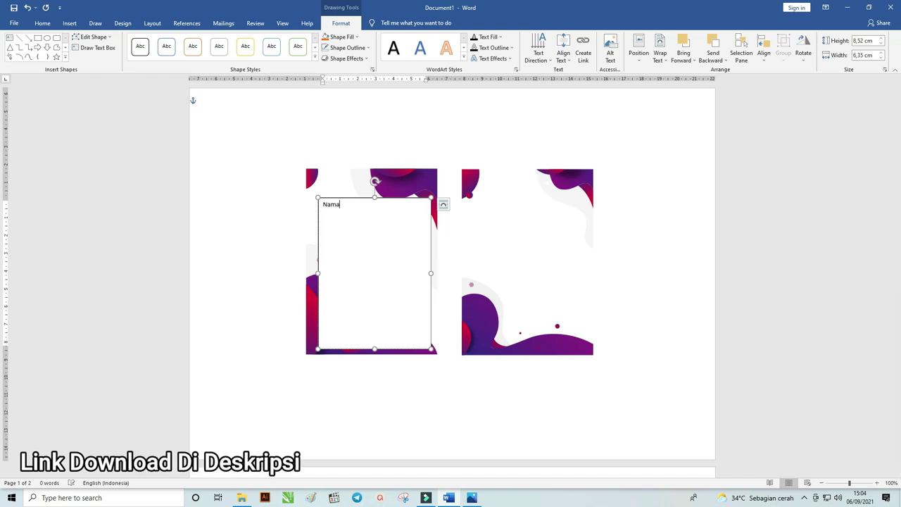
pyautogui.write('Company')
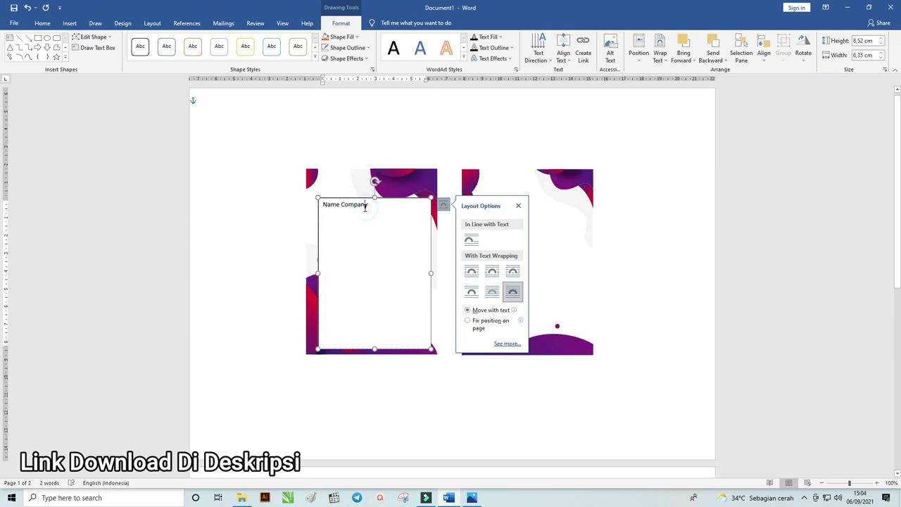
pyautogui.hotkey('ctrl', 'e')
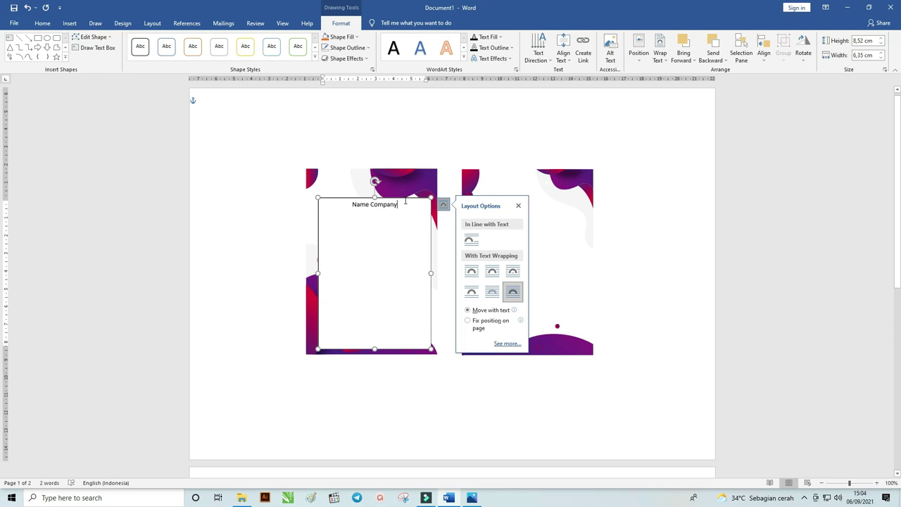
pyautogui.click(342, 36)
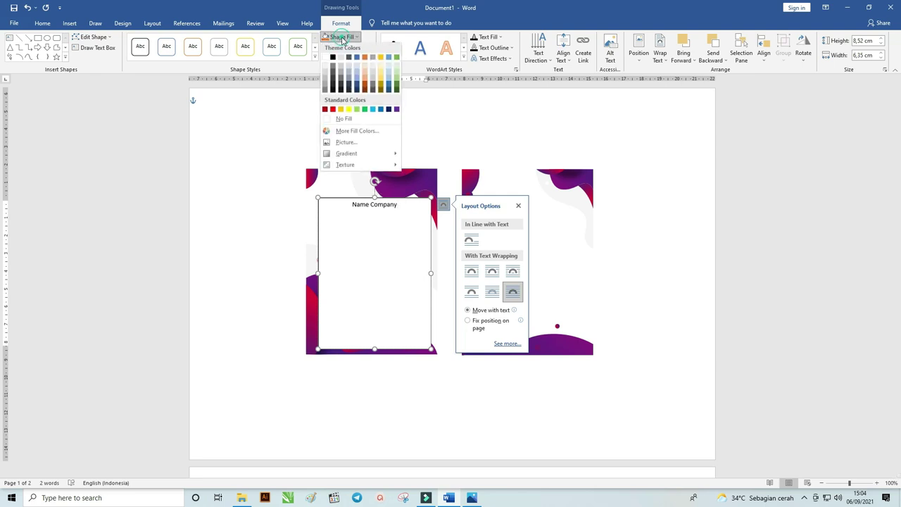
pyautogui.click(366, 120)
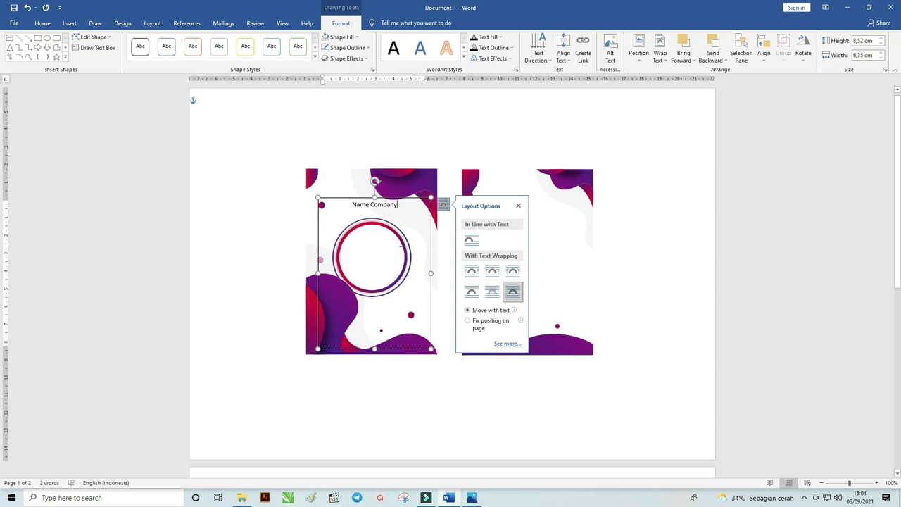
pyautogui.click(343, 37)
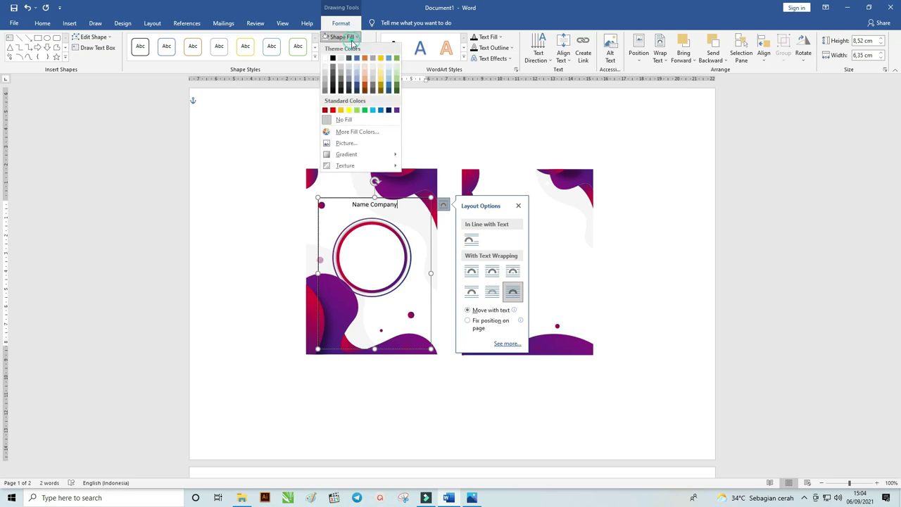
pyautogui.click(354, 121)
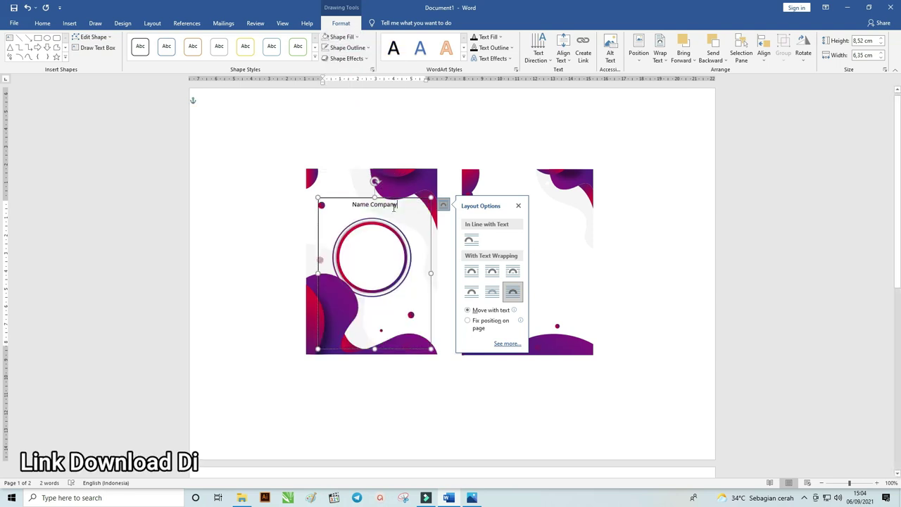
# Add the employee's name, Content Creator, ID, Jabatan and Divisi lines below the heading.
pyautogui.press('Return')
pyautogui.press('Return')
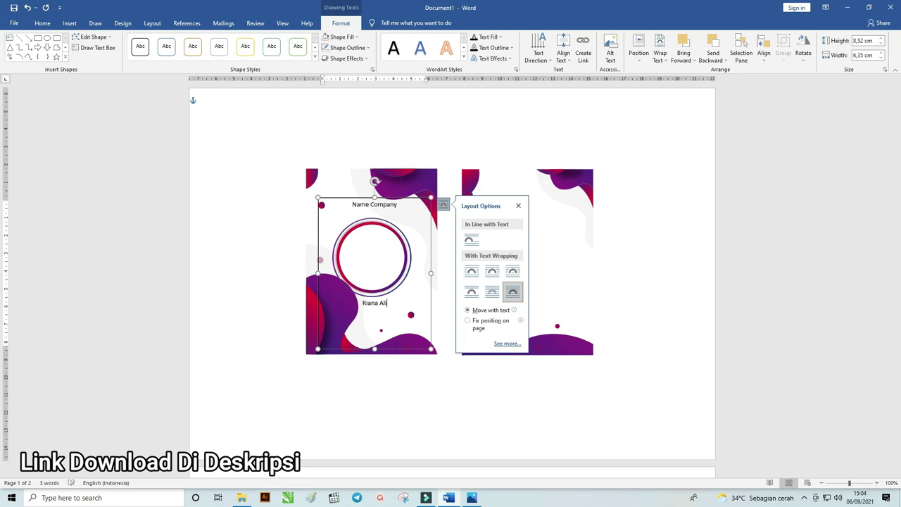
pyautogui.write('Nurdin')
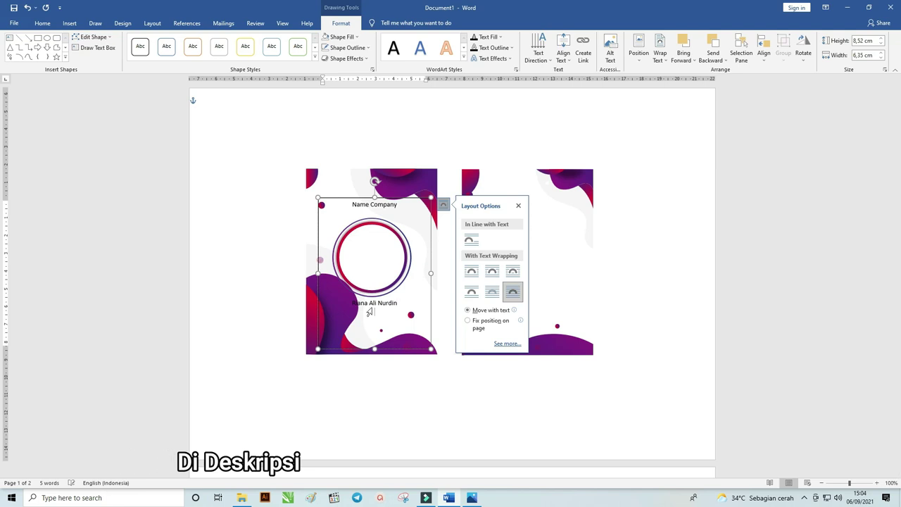
pyautogui.write('Creator')
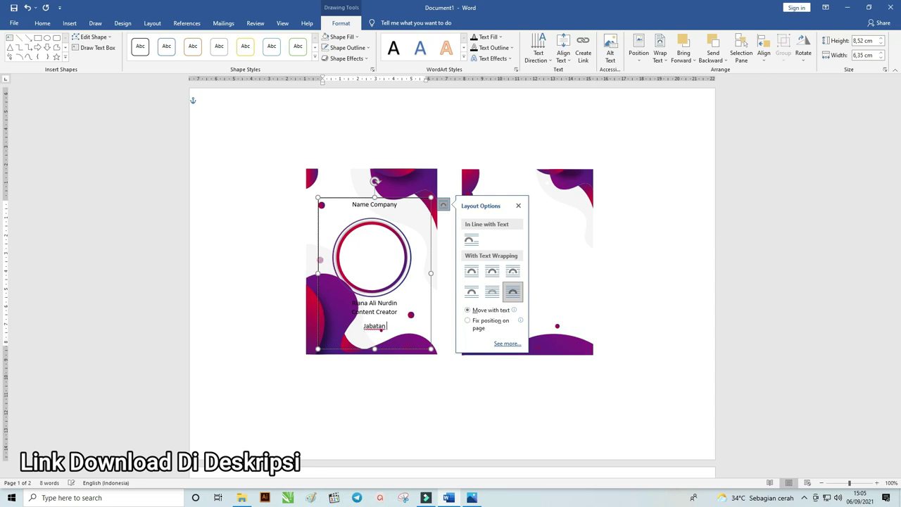
pyautogui.write('Mana')
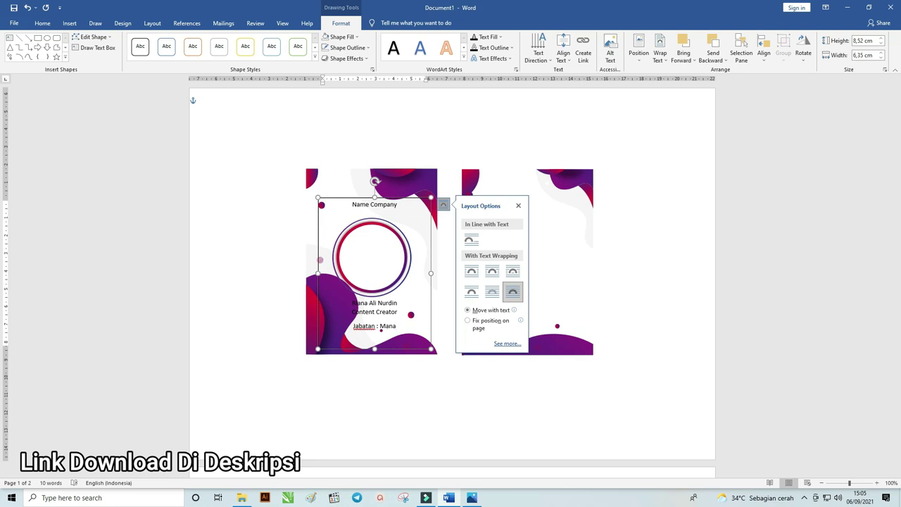
pyautogui.write('ger')
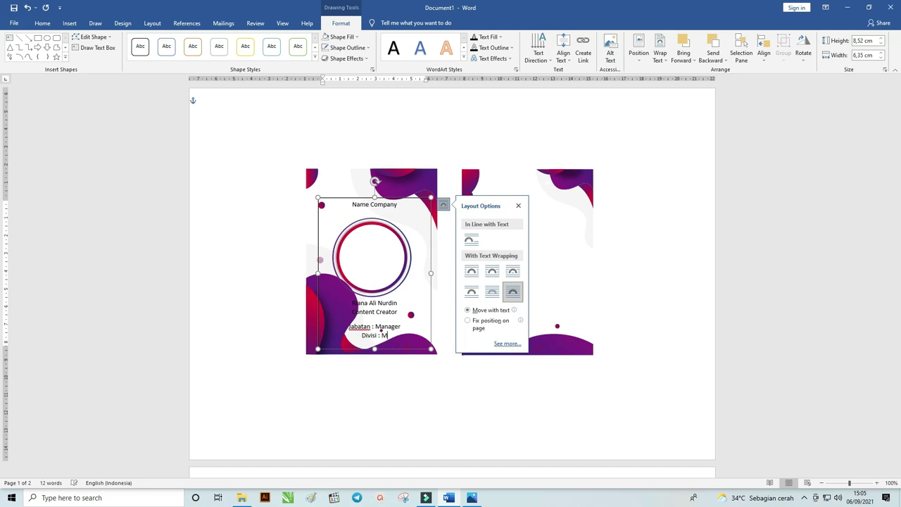
pyautogui.write('Divisi : Marketin')
pyautogui.write('g')
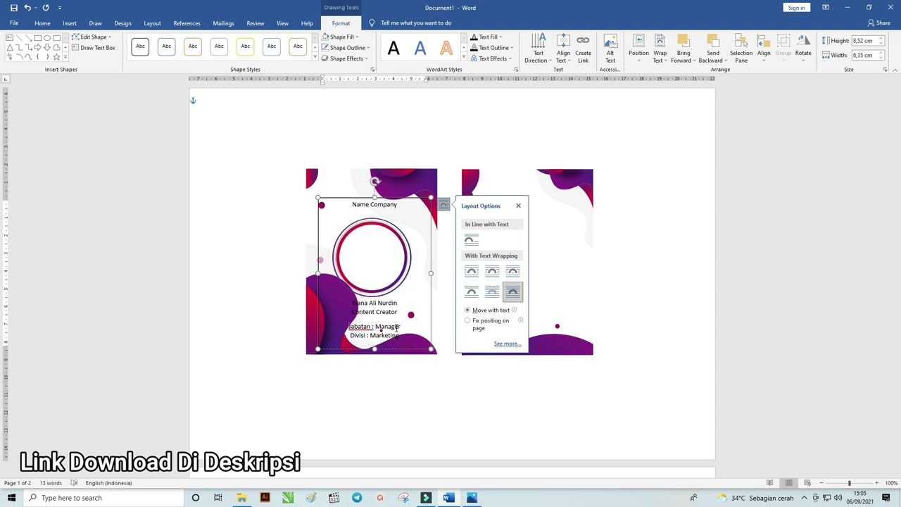
pyautogui.press('Return')
pyautogui.write('ID :')
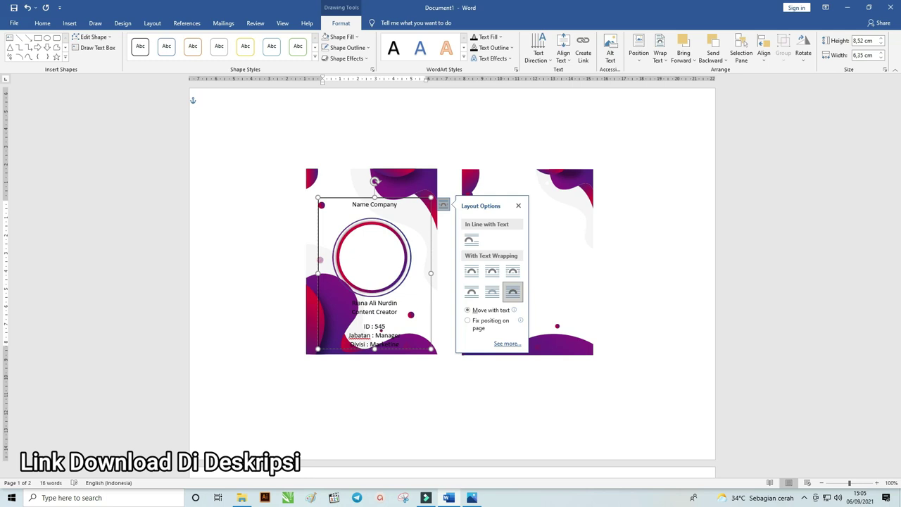
pyautogui.write('54')
pyautogui.write('80')
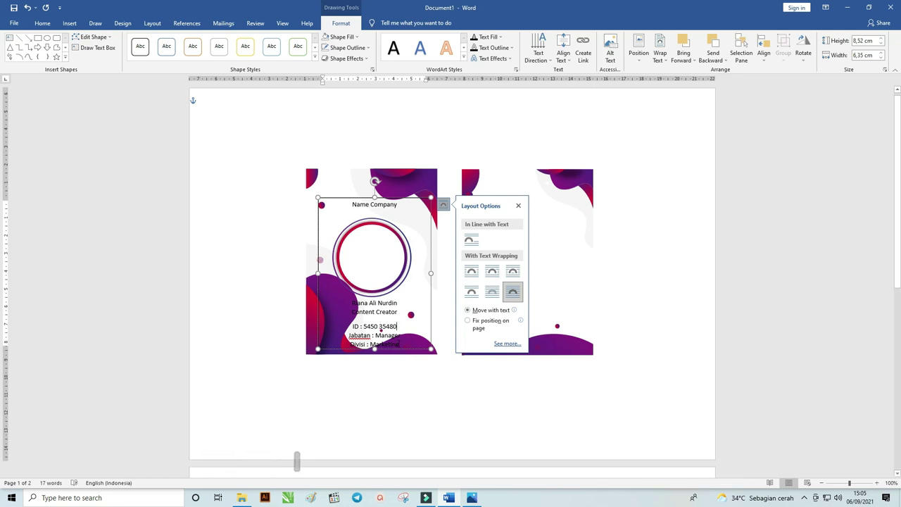
pyautogui.moveTo(400, 345); pyautogui.dragTo(318, 315)
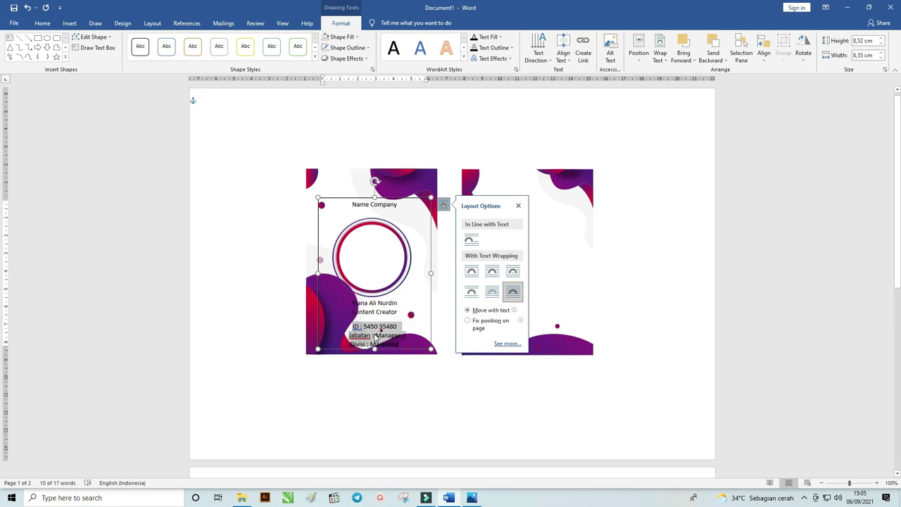
# Right-align the ID, Jabatan and Divisi lines and set the top text to Oswald.
pyautogui.hotkey('ctrl', 'r')
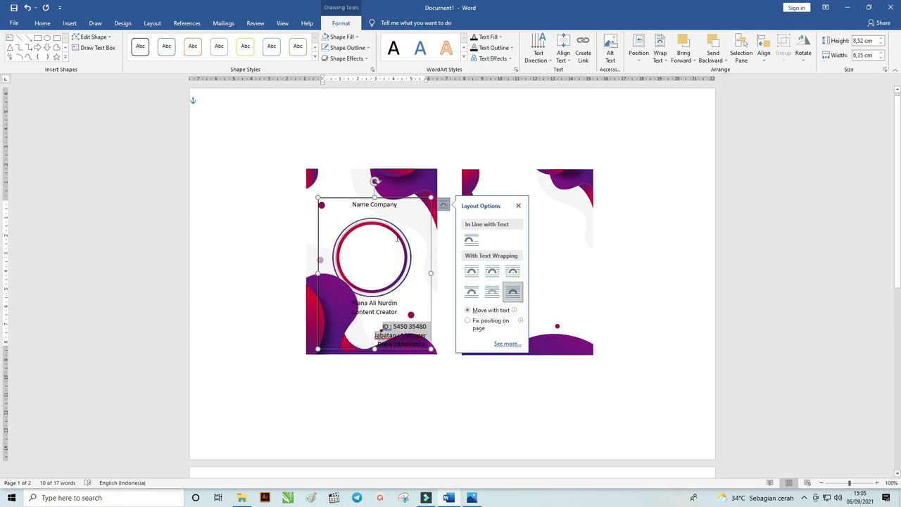
pyautogui.click(399, 205)
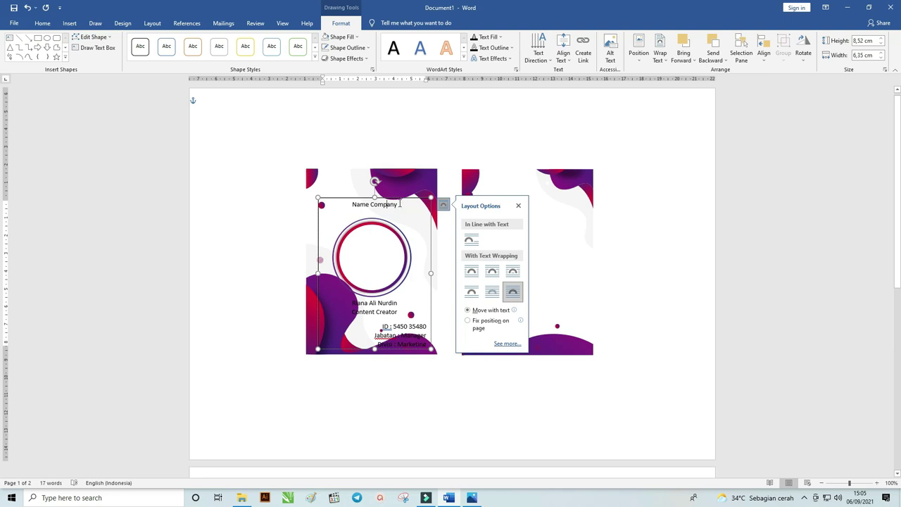
pyautogui.moveTo(399, 205); pyautogui.dragTo(352, 204)
pyautogui.click(375, 275)
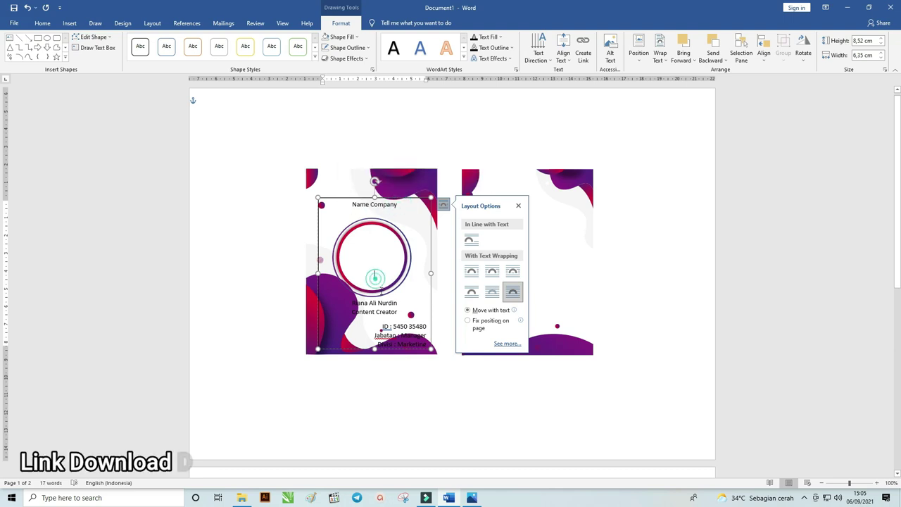
pyautogui.moveTo(398, 312); pyautogui.dragTo(351, 204)
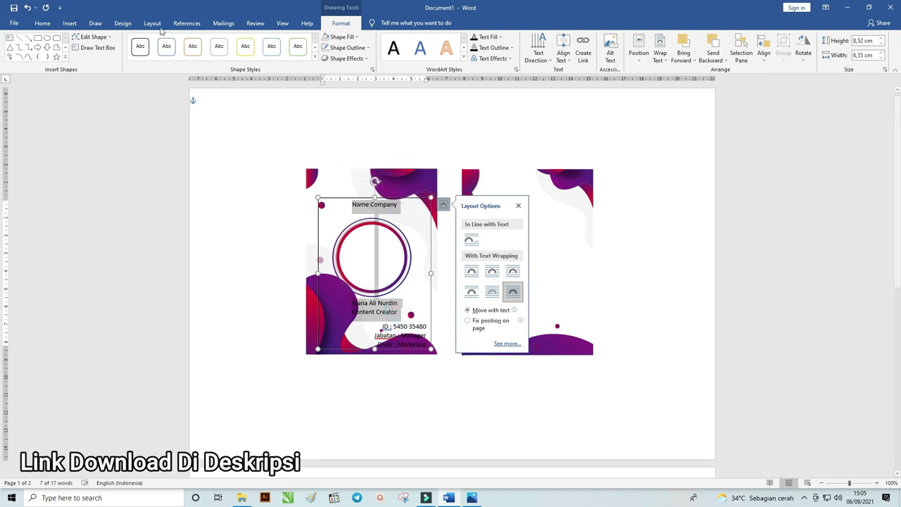
pyautogui.click(44, 23)
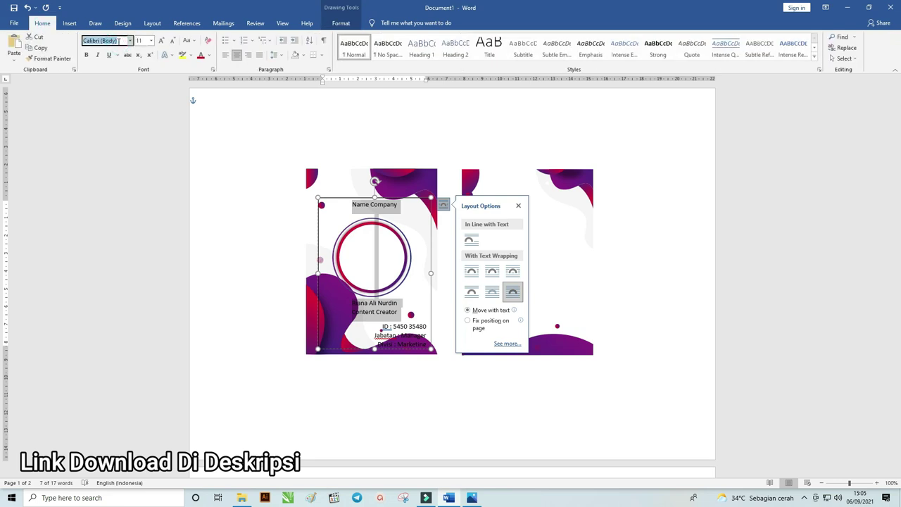
pyautogui.write('Ow')
pyautogui.press('Return')
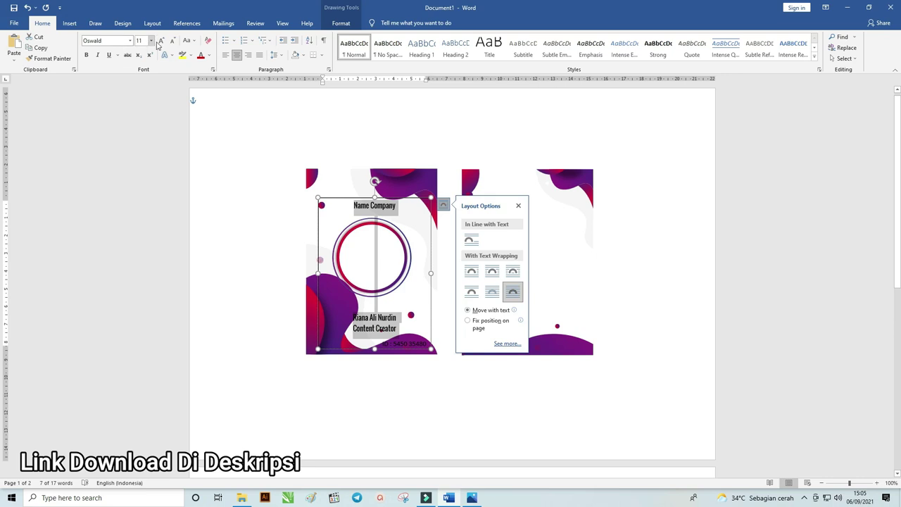
# Bold the card text but keep the Content Creator title unbolded.
pyautogui.click(87, 56)
pyautogui.click(399, 328)
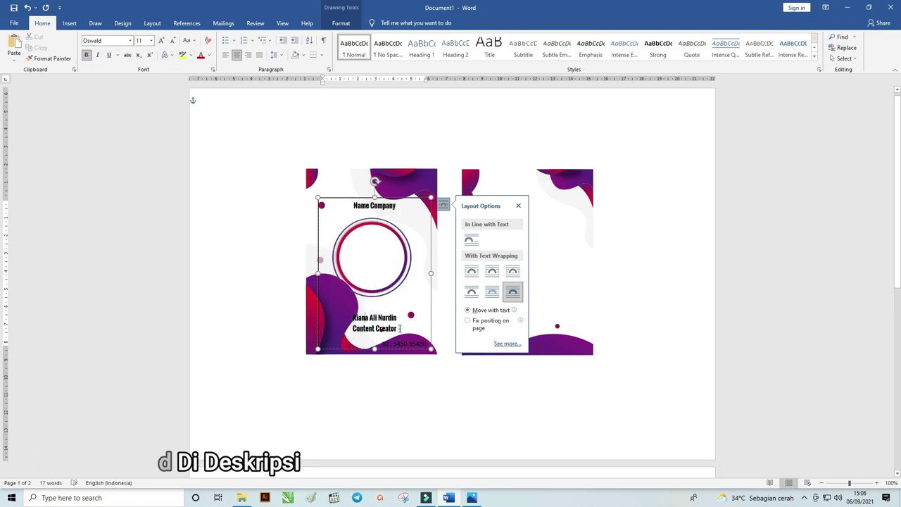
pyautogui.moveTo(399, 328); pyautogui.dragTo(352, 327)
pyautogui.click(86, 55)
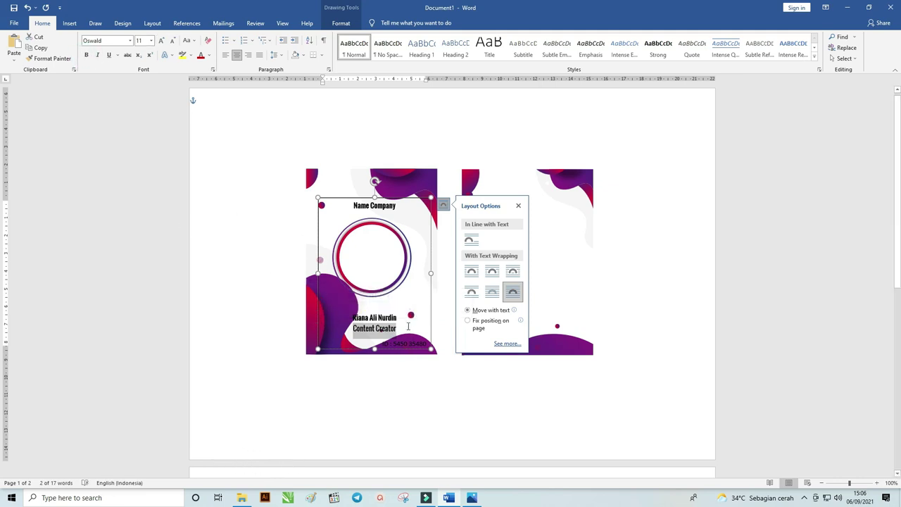
# Set the employee name and the Name Company heading to 18 pt.
pyautogui.moveTo(405, 318); pyautogui.dragTo(323, 321)
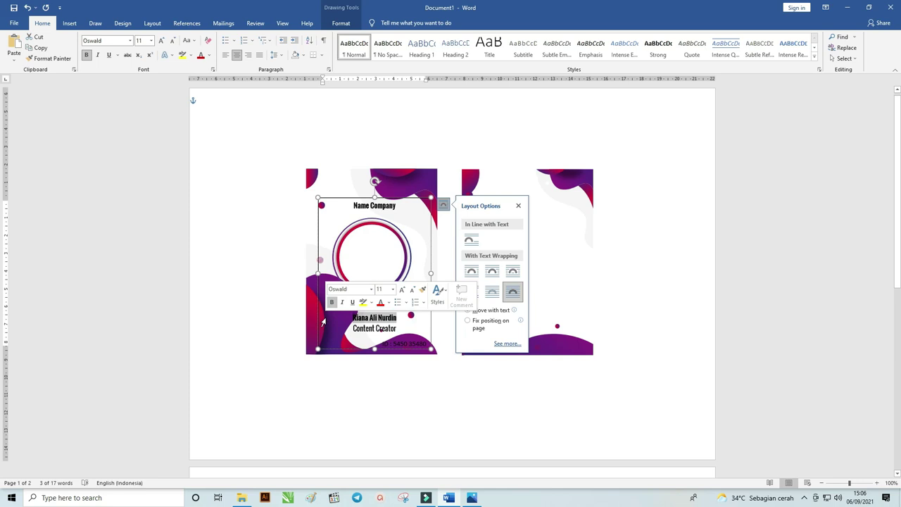
pyautogui.click(150, 42)
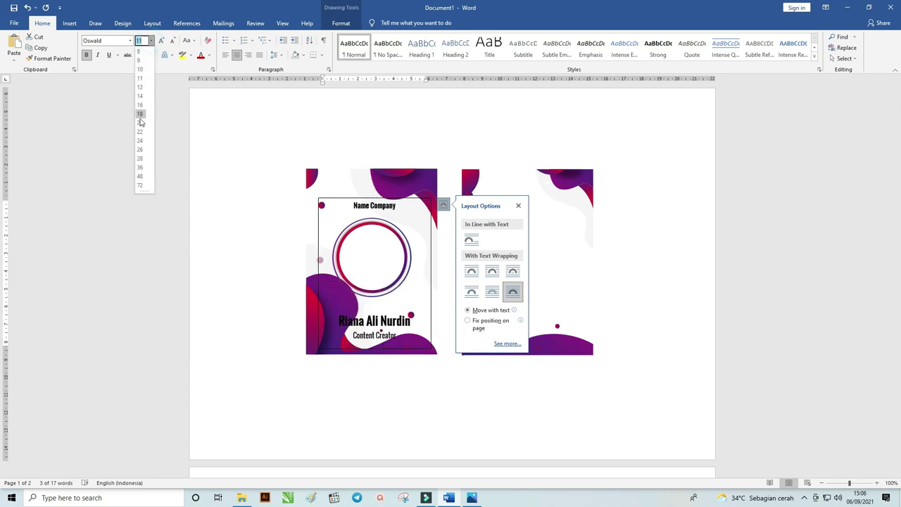
pyautogui.click(140, 114)
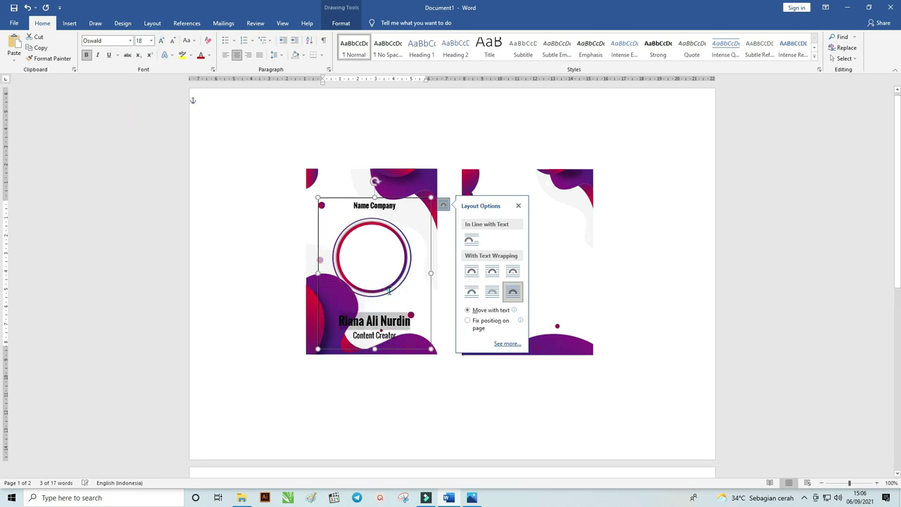
pyautogui.click(388, 289)
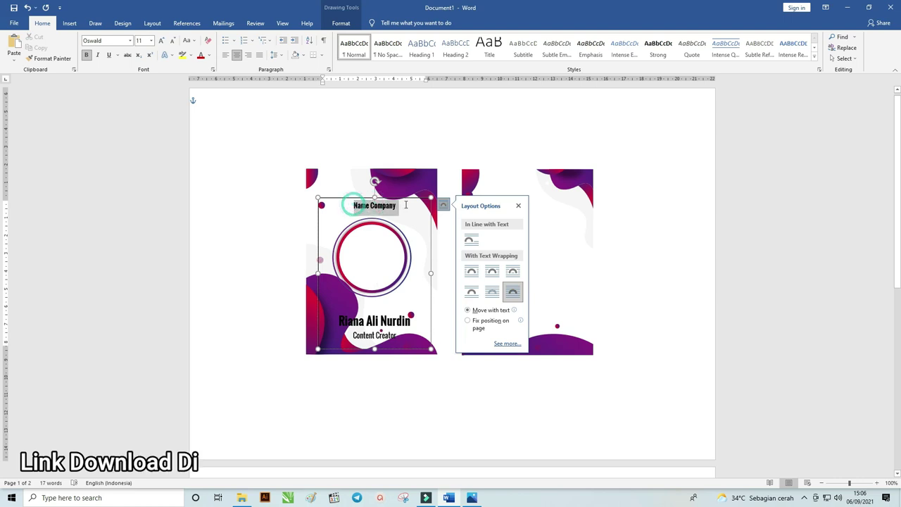
pyautogui.moveTo(399, 205); pyautogui.dragTo(350, 205)
pyautogui.click(150, 41)
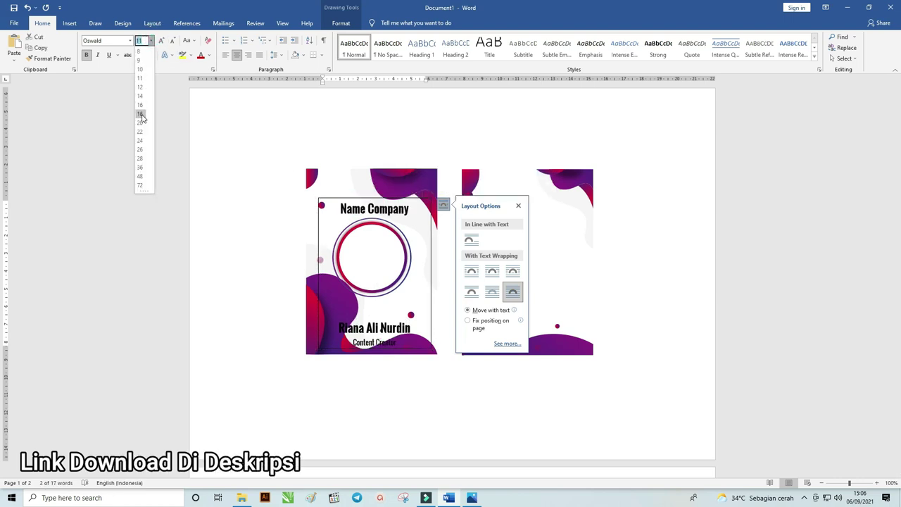
pyautogui.click(140, 113)
# Shift the text box slightly up and stretch it down to reveal the detail lines.
pyautogui.moveTo(400, 200); pyautogui.dragTo(397, 190)
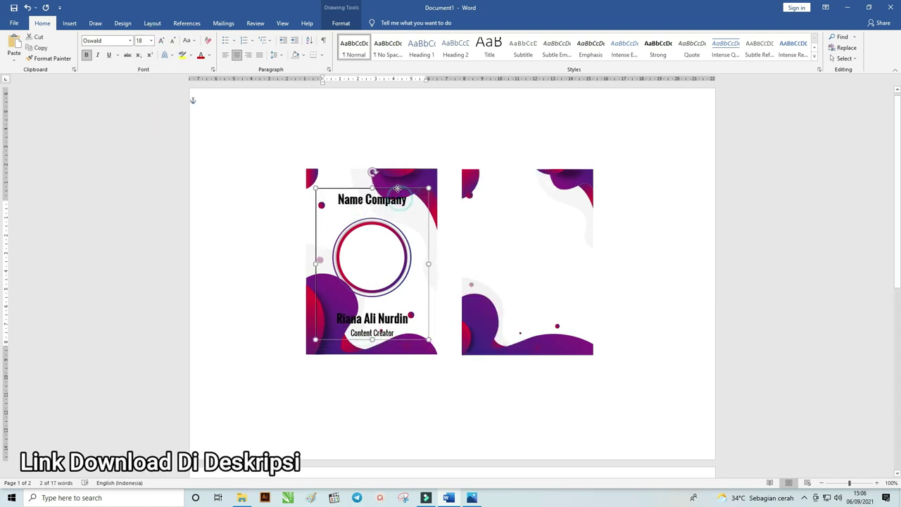
pyautogui.moveTo(371, 338); pyautogui.dragTo(371, 383)
pyautogui.click(373, 264)
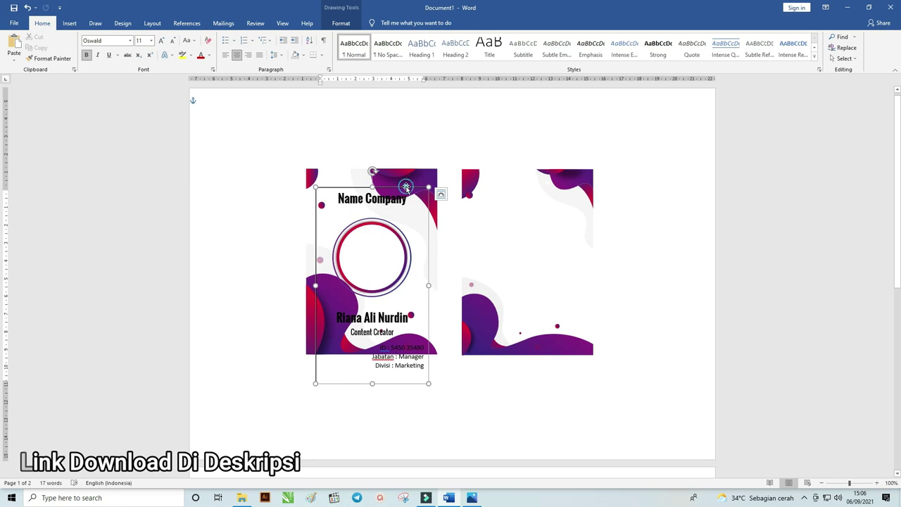
# Move the text box aside and shrink the photo circle.
pyautogui.moveTo(406, 186); pyautogui.dragTo(486, 186)
pyautogui.click(407, 278)
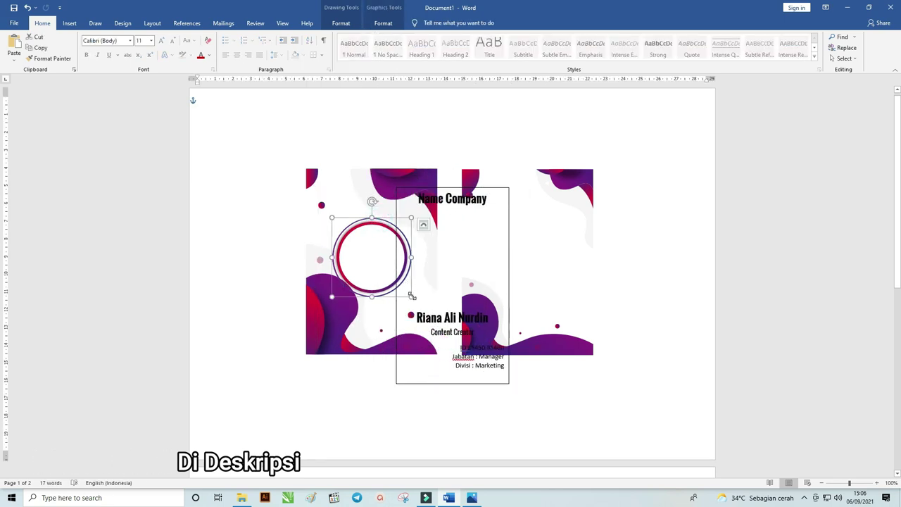
pyautogui.moveTo(412, 296); pyautogui.dragTo(400, 285)
pyautogui.moveTo(372, 255); pyautogui.dragTo(374, 247)
# Return the text box over the front card and delete the empty lines above the name.
pyautogui.click(412, 186)
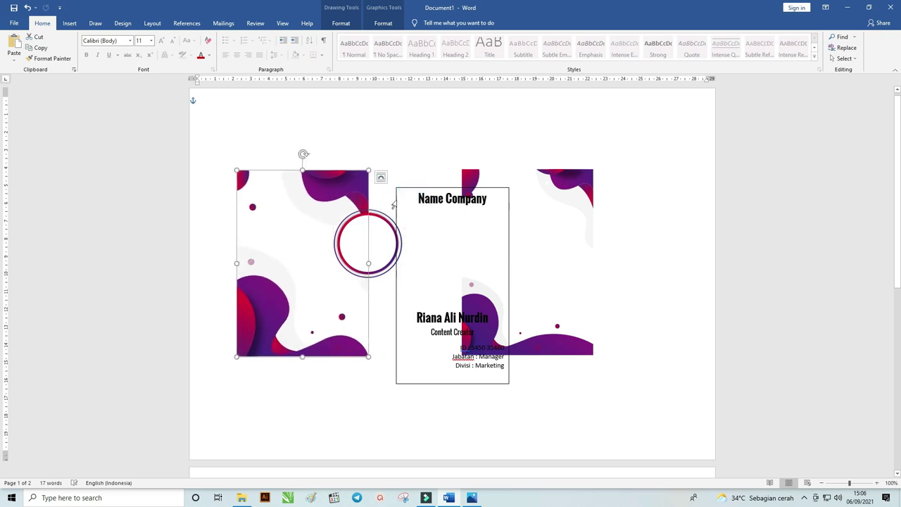
pyautogui.moveTo(451, 190); pyautogui.dragTo(383, 189)
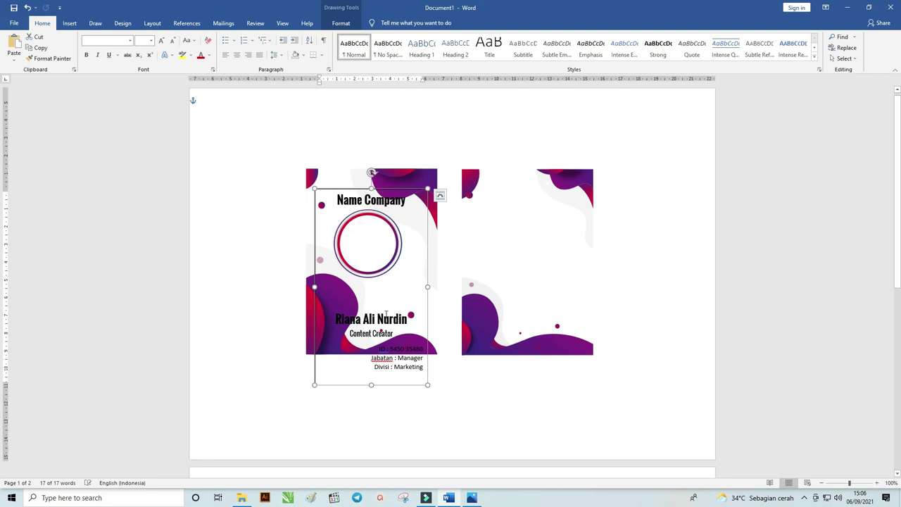
pyautogui.click(378, 292)
pyautogui.press('Delete')
pyautogui.press('Delete')
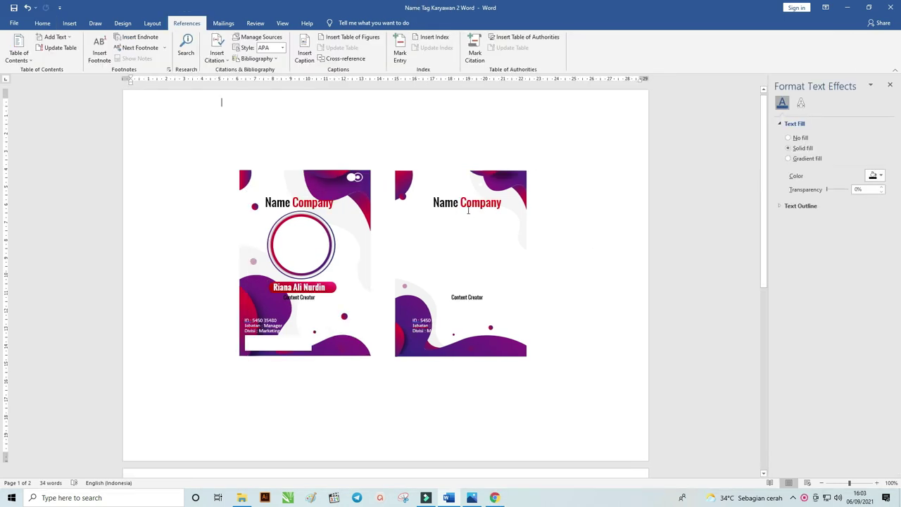
# Paste the Lorem Ipsum rules text into the back card's text box and clear its formatting.
pyautogui.click(458, 205)
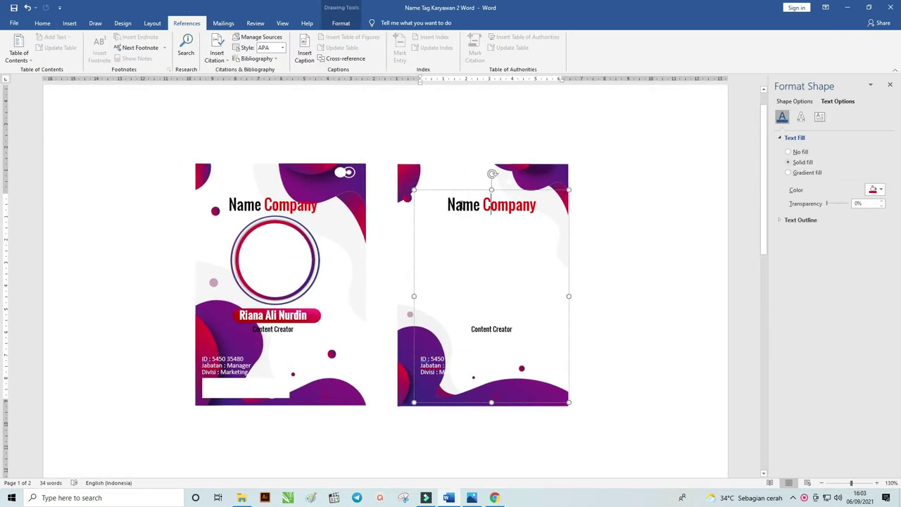
pyautogui.hotkey('ctrl', 'a')
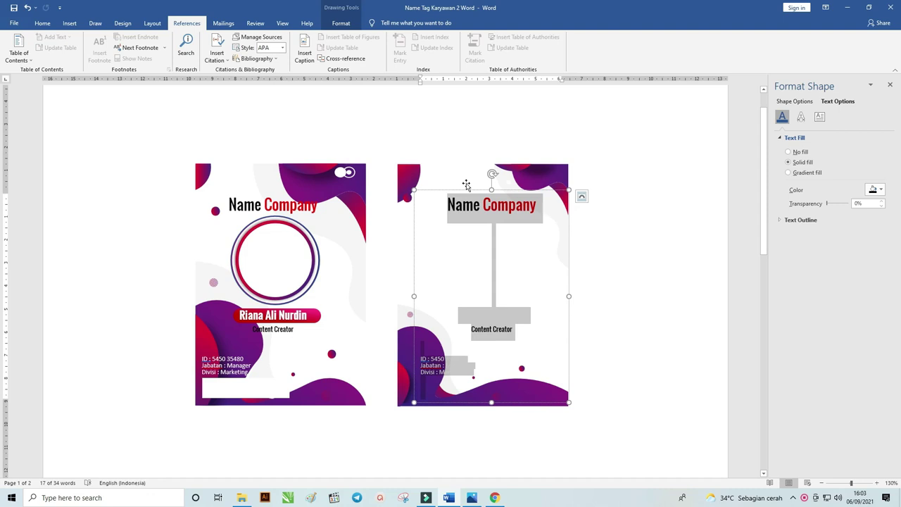
pyautogui.click(42, 23)
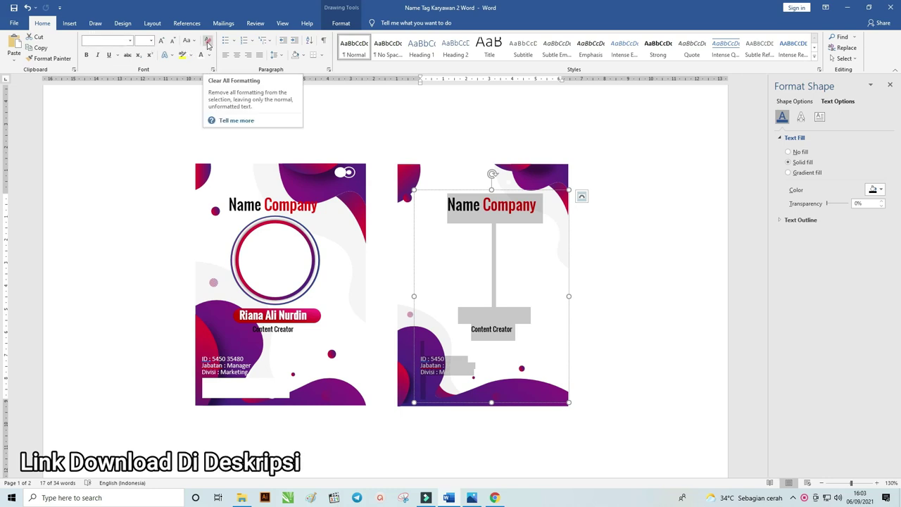
pyautogui.click(207, 41)
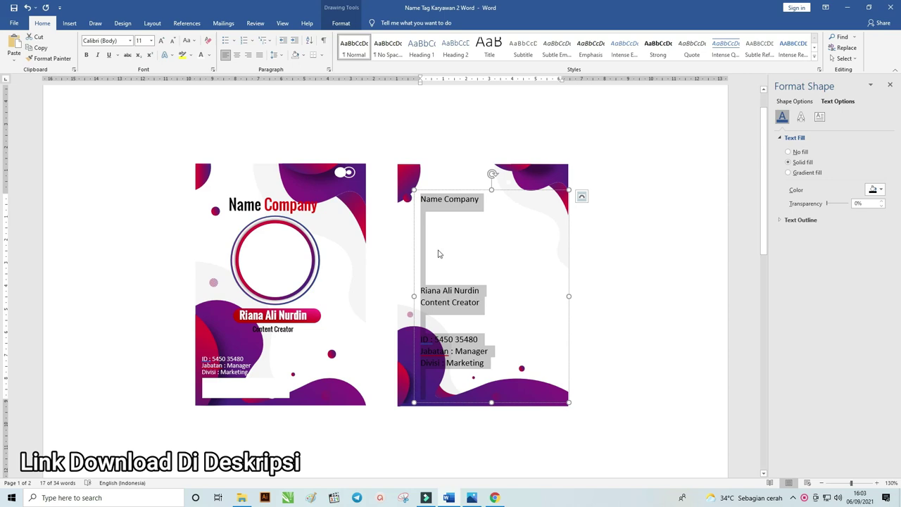
pyautogui.write("Lorem Ipsum is simply dummy text of the printing and typesetting industry. Lorem Ipsum has been the industry's standard dummy text ever since the 1500s, when an unknown printer took a galley of type and scrambled it to make a type specimen book")
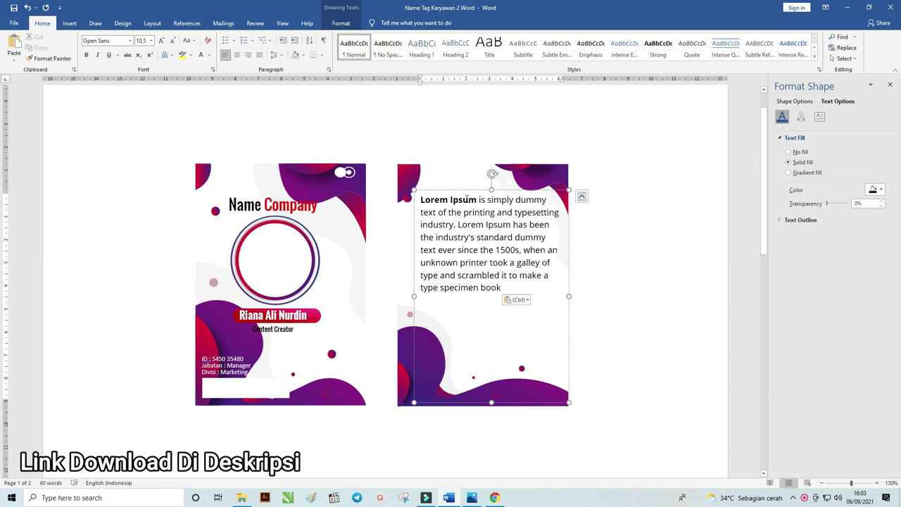
pyautogui.hotkey('ctrl', 'a')
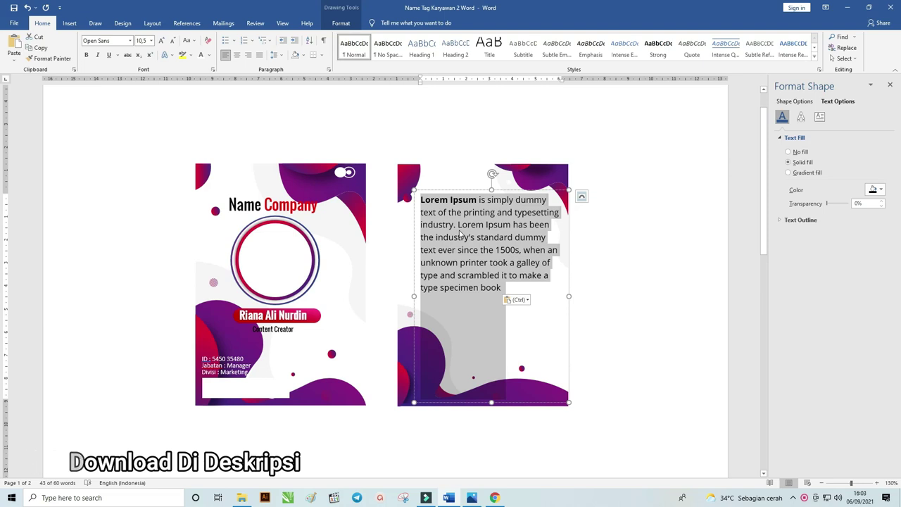
pyautogui.click(208, 40)
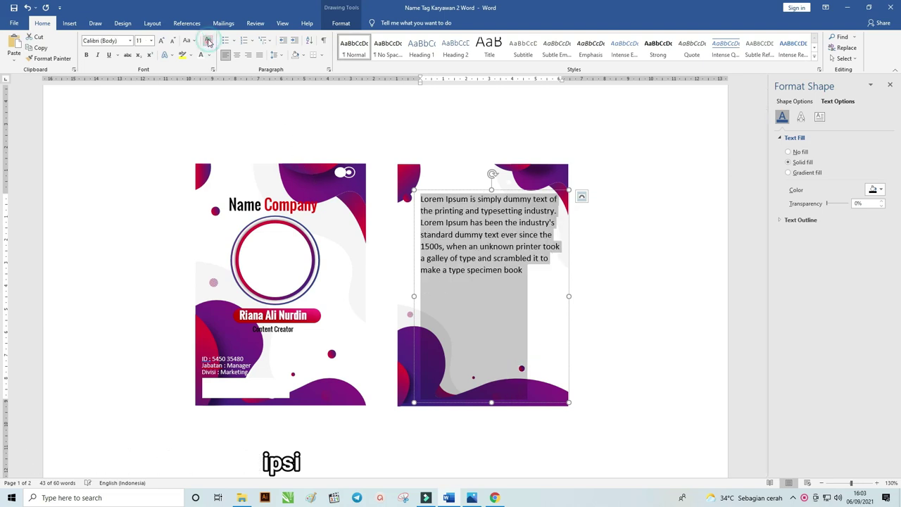
pyautogui.click(476, 224)
pyautogui.hotkey('ctrl', 'a')
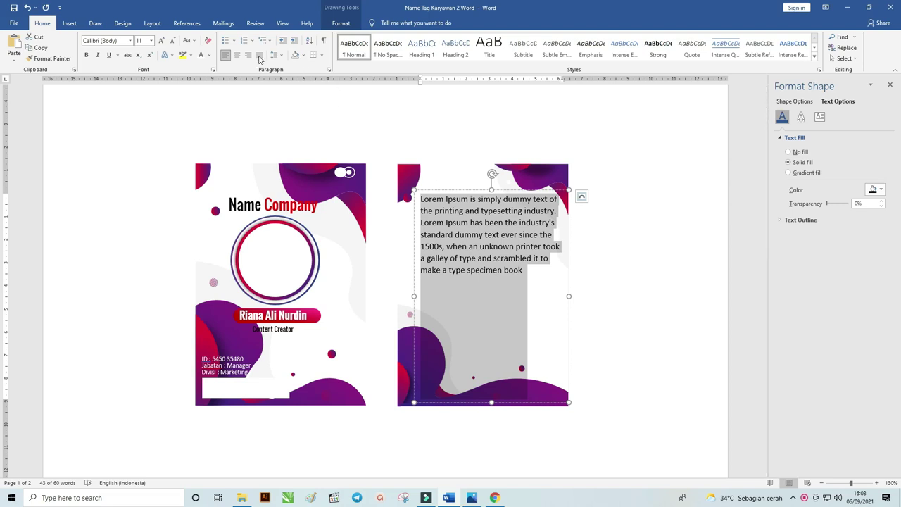
pyautogui.click(206, 41)
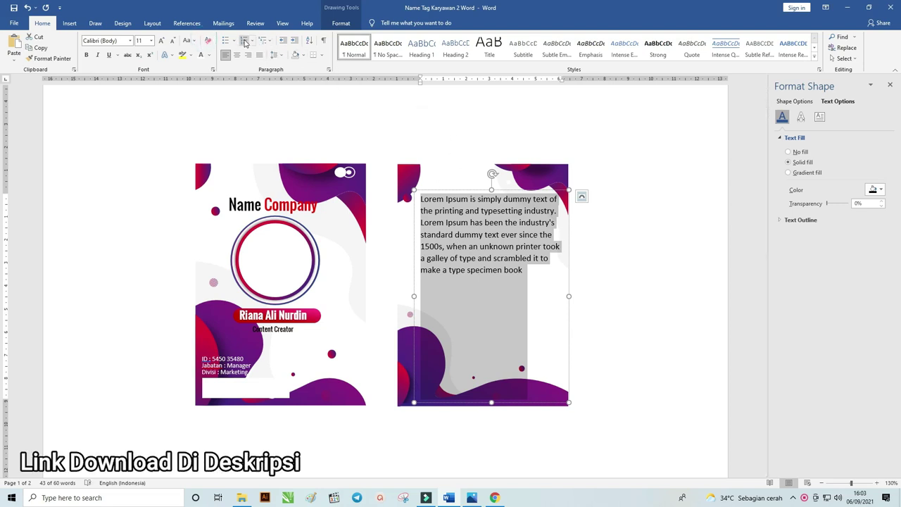
# Turn the rules into a numbered list split into three items.
pyautogui.click(244, 40)
pyautogui.click(477, 223)
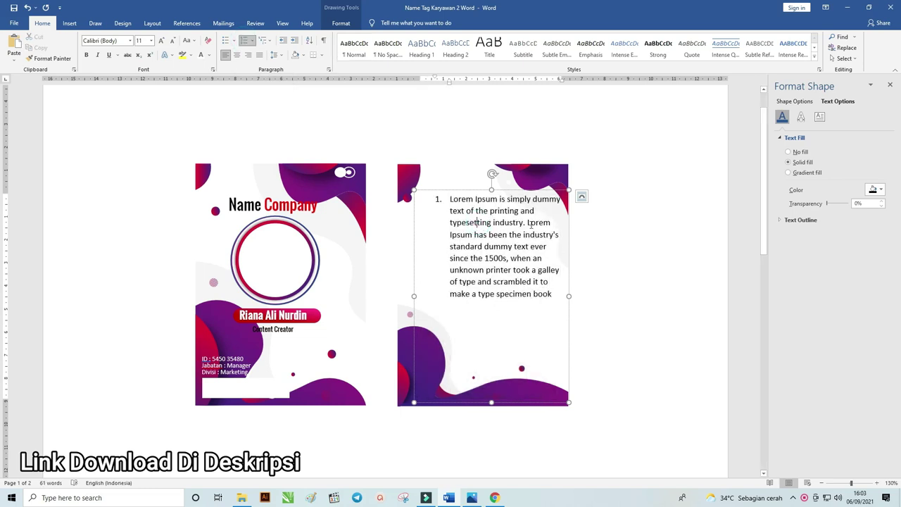
pyautogui.click(528, 223)
pyautogui.press('Return')
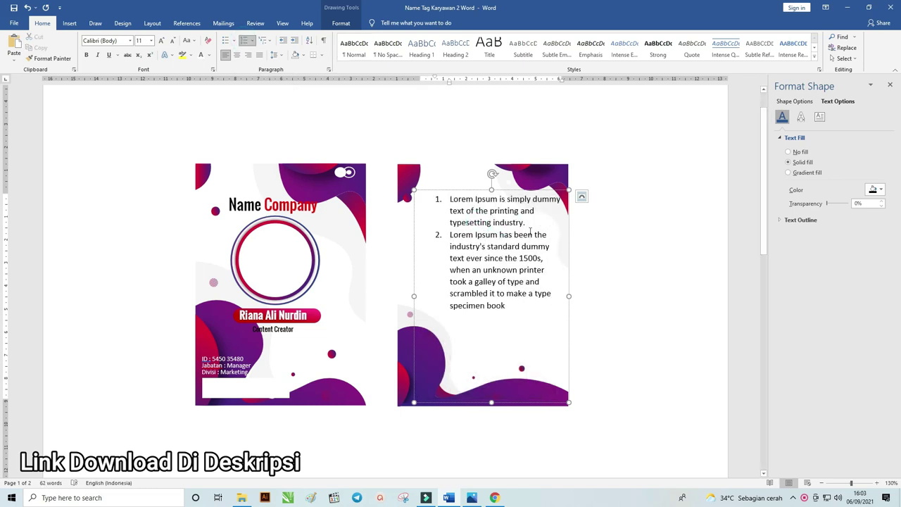
pyautogui.click(546, 258)
pyautogui.press('BackSpace')
pyautogui.press('BackSpace')
pyautogui.press('Return')
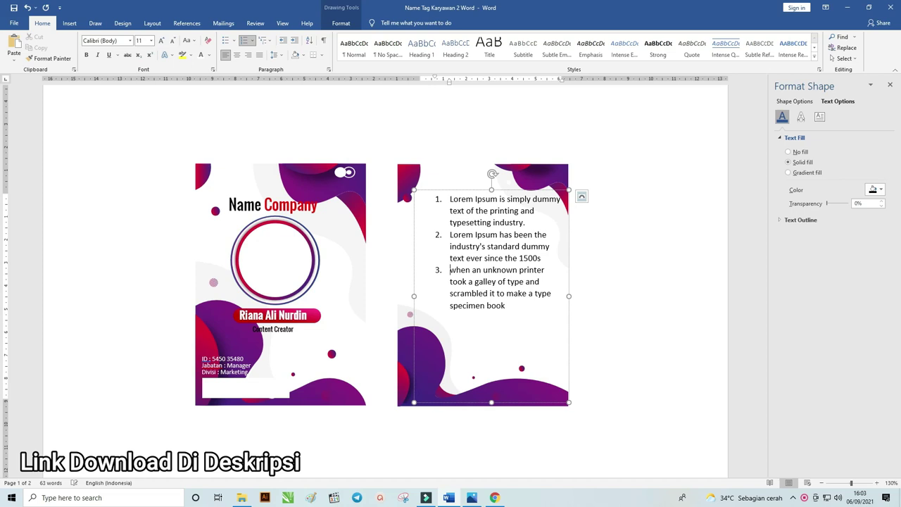
# Make the numbered rules text one size smaller and try adding space above the list.
pyautogui.moveTo(509, 394); pyautogui.dragTo(436, 203)
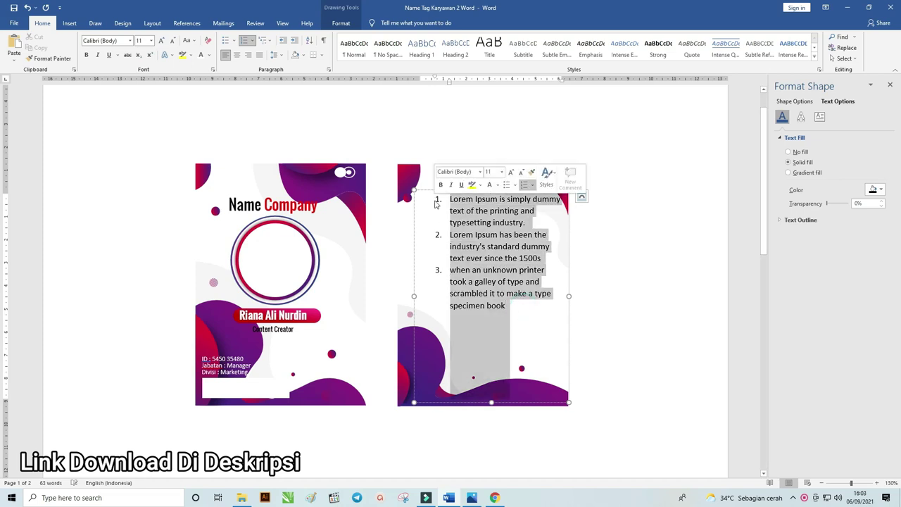
pyautogui.hotkey('ctrl', '[')
pyautogui.hotkey('ctrl', '[')
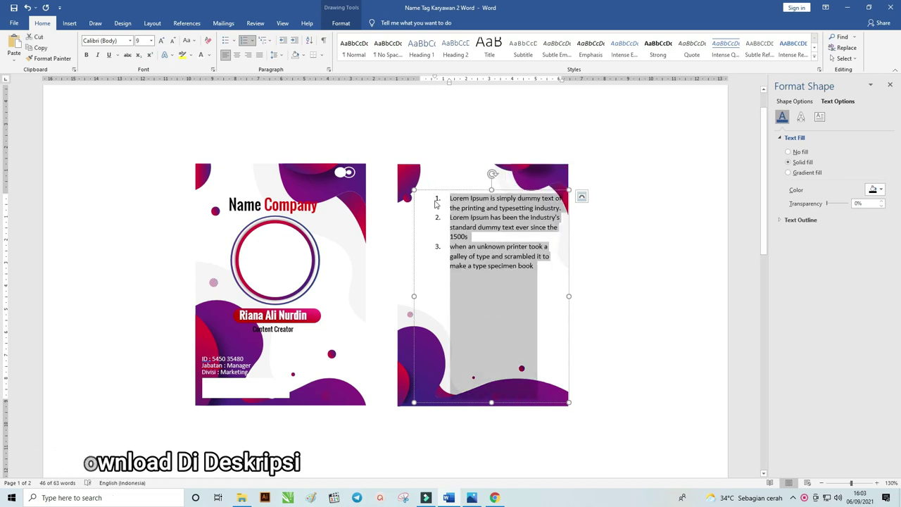
pyautogui.click(495, 251)
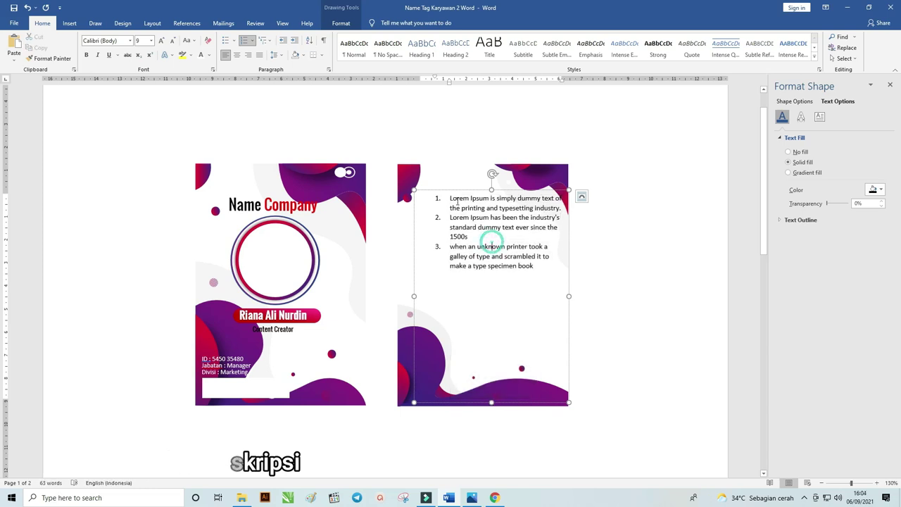
pyautogui.press('Return')
pyautogui.press('Return')
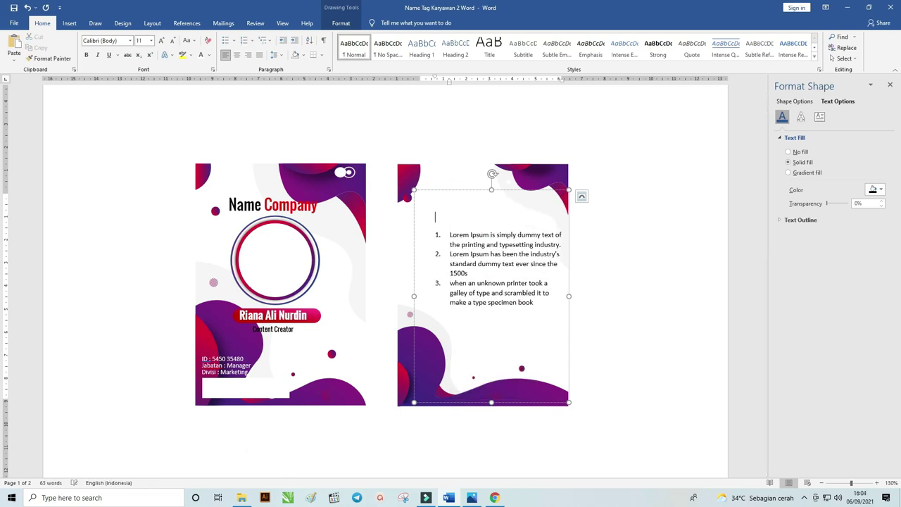
pyautogui.press('Return')
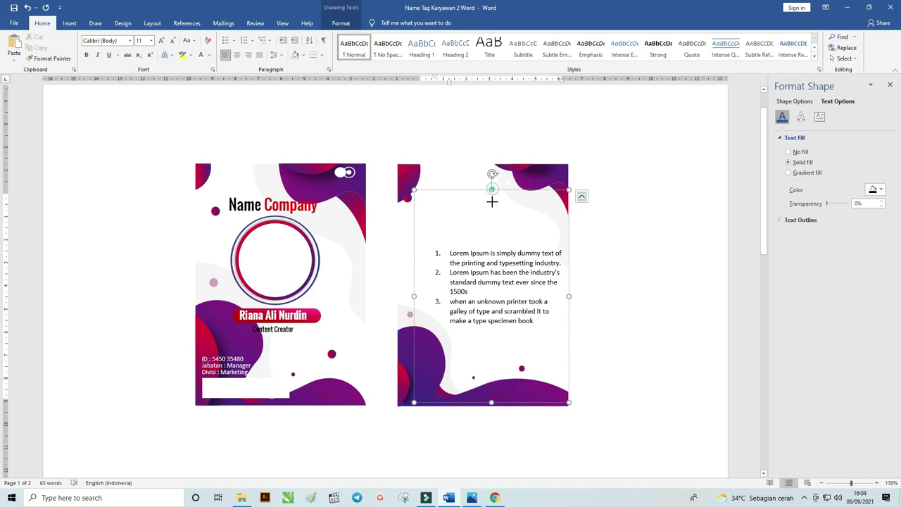
pyautogui.hotkey('ctrl', 'z')
# Delete the two empty lines above the list and move the rules text box slightly down.
pyautogui.click(483, 224)
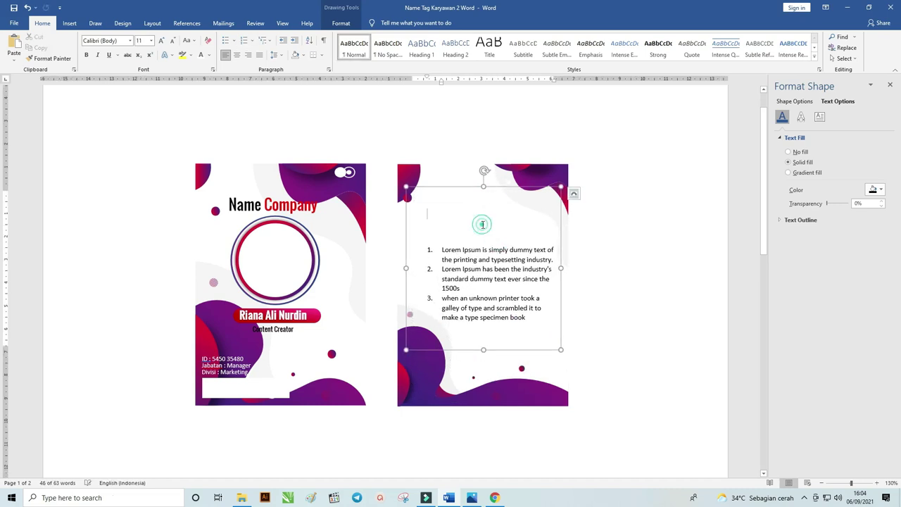
pyautogui.press('Delete')
pyautogui.press('Delete')
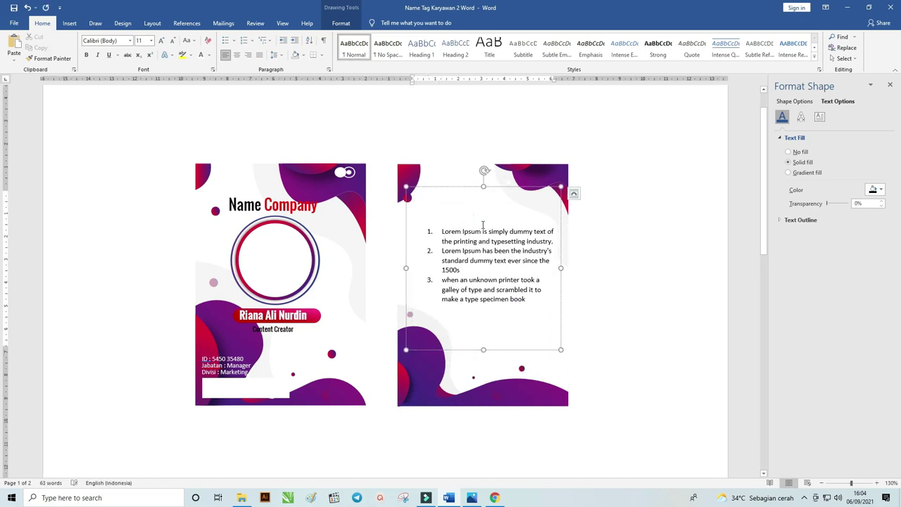
pyautogui.press('Delete')
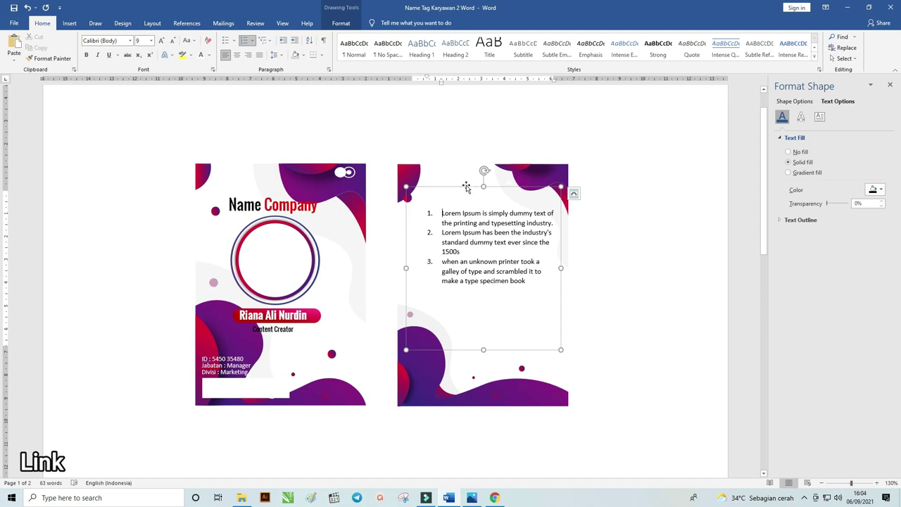
pyautogui.moveTo(467, 187); pyautogui.dragTo(469, 209)
pyautogui.click(529, 303)
# Add centred 'Signature' and signer's name lines below the numbered rules.
pyautogui.press('Return')
pyautogui.press('Return')
pyautogui.write('Signatur')
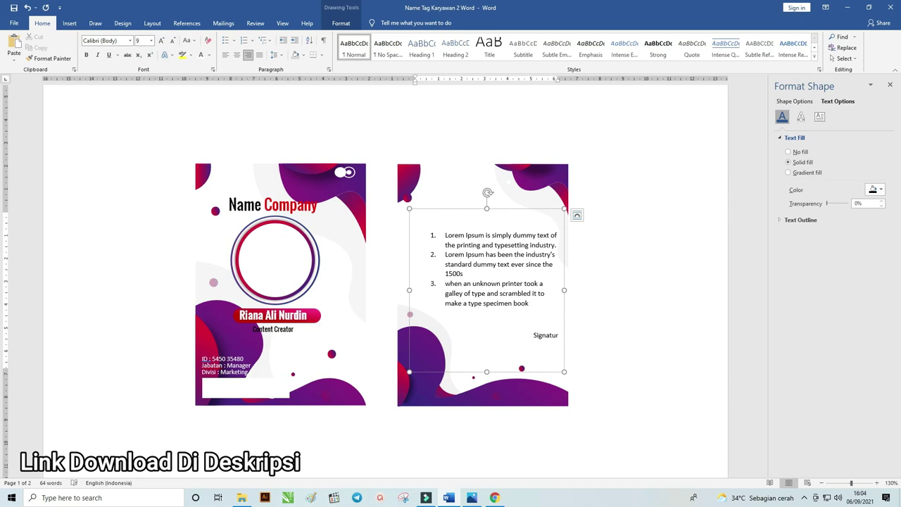
pyautogui.write('ej')
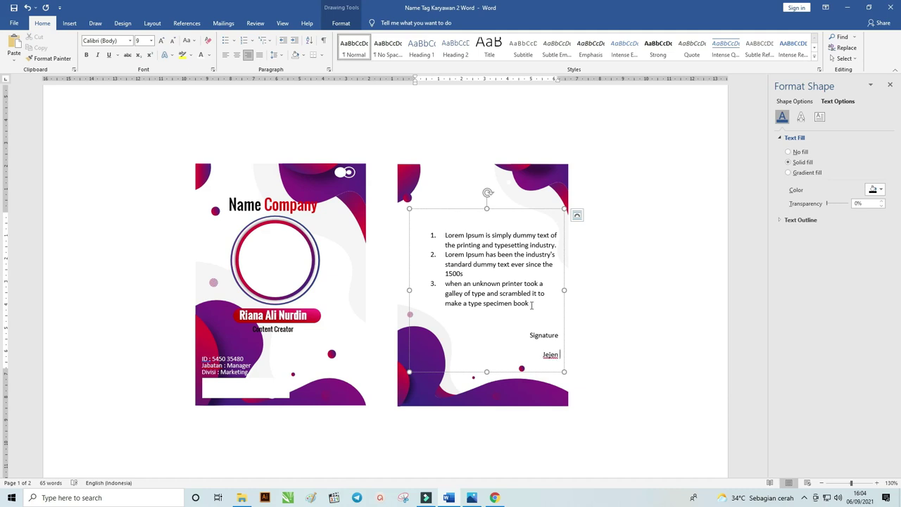
pyautogui.write('e')
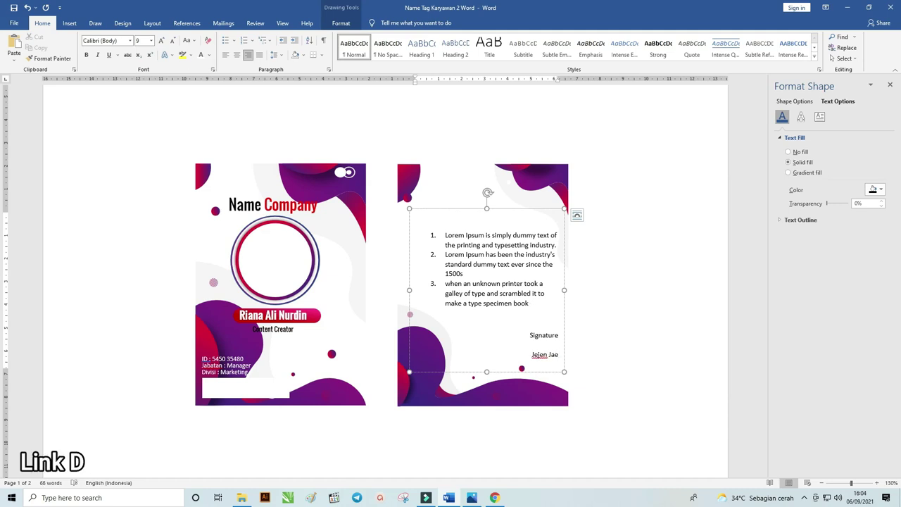
pyautogui.write('nudin')
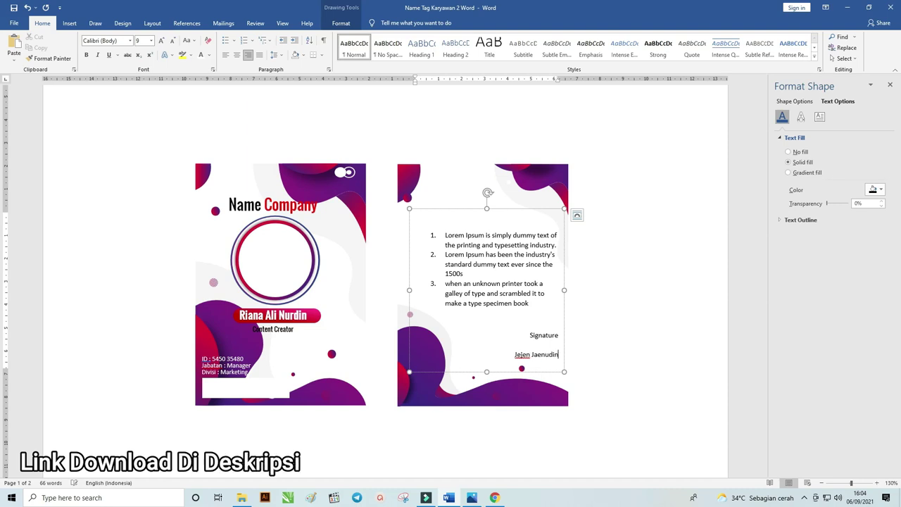
pyautogui.keyDown('shift'); pyautogui.click(530, 334); pyautogui.keyUp('shift')
pyautogui.hotkey('ctrl', 'e')
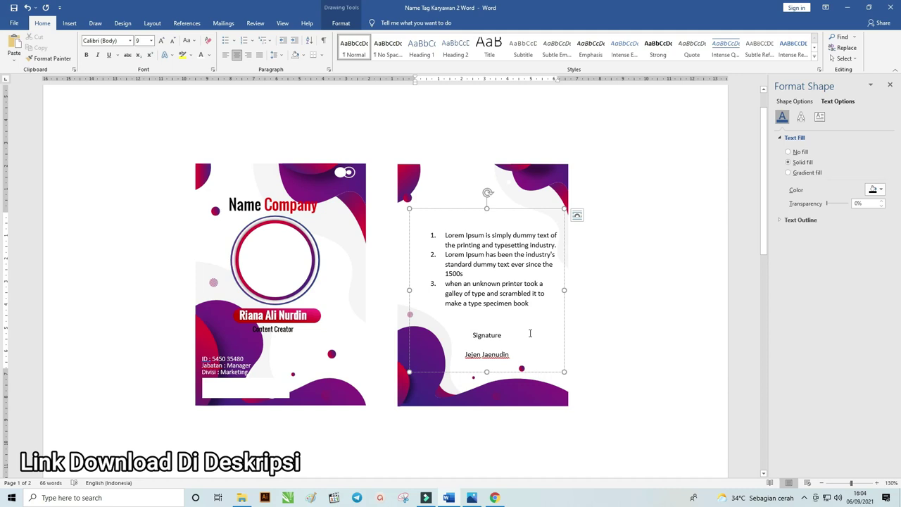
# Shift the signature lines right with the ruler indent and select the name line.
pyautogui.moveTo(475, 345); pyautogui.dragTo(473, 333)
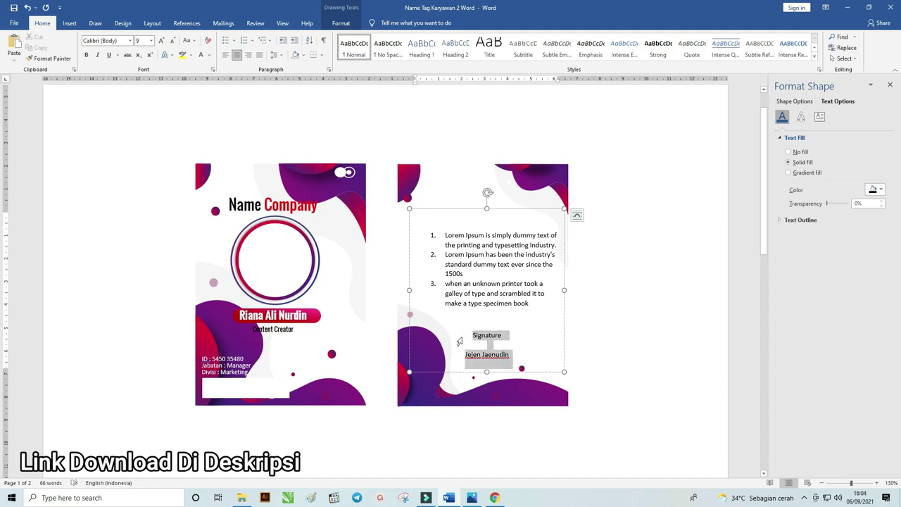
pyautogui.moveTo(415, 83); pyautogui.dragTo(487, 83)
pyautogui.click(521, 356)
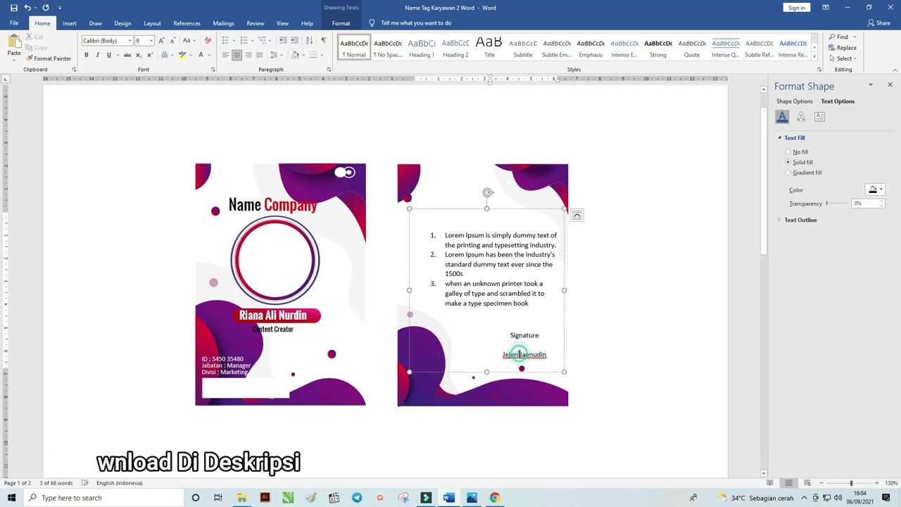
pyautogui.tripleClick(504, 354)
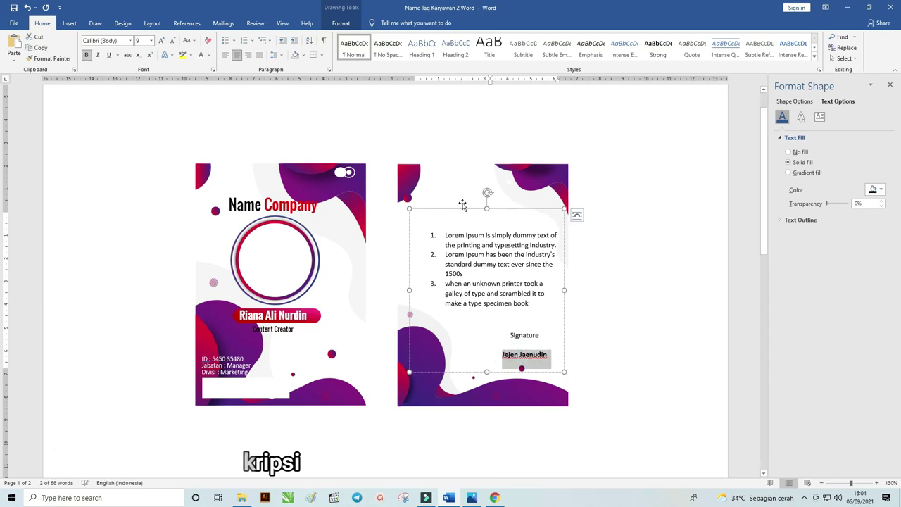
pyautogui.click(345, 178)
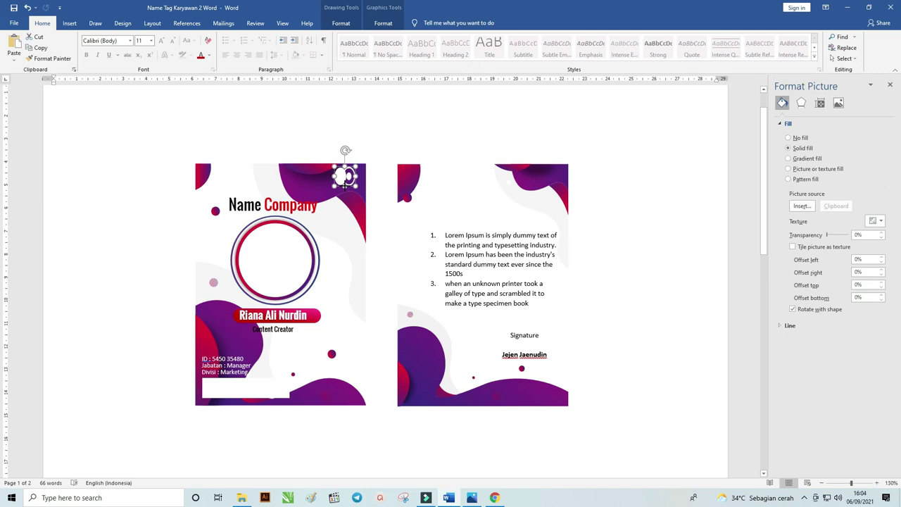
# Locate the white circles logo and title text box on the front card.
pyautogui.scroll(4, 345, 178)
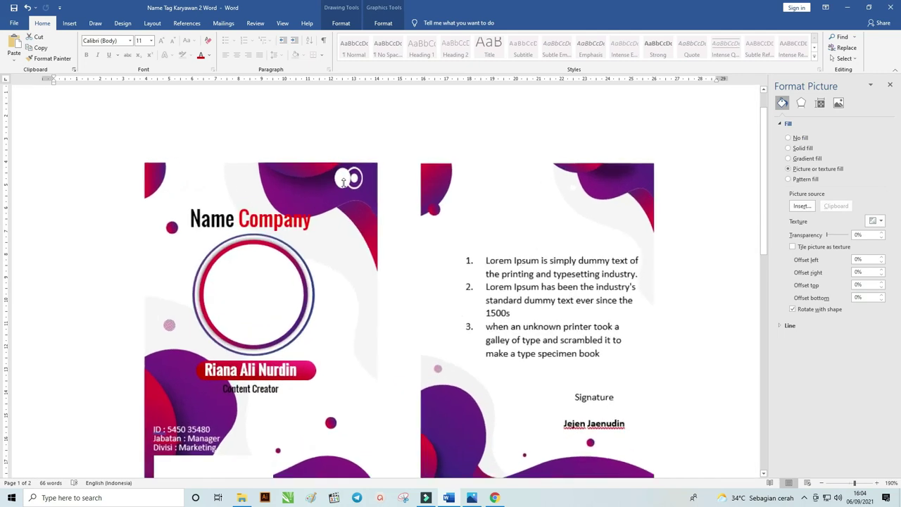
pyautogui.scroll(4, 345, 177)
pyautogui.scroll(5, 345, 178)
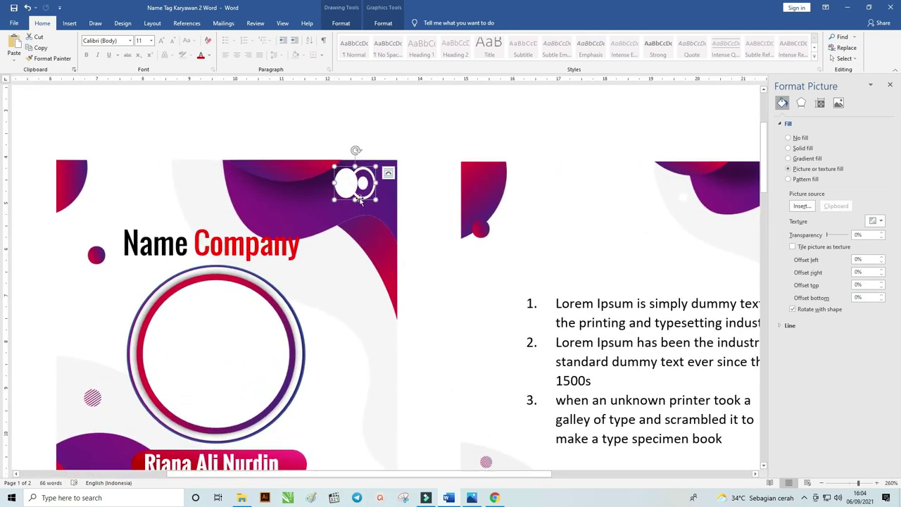
pyautogui.click(368, 130)
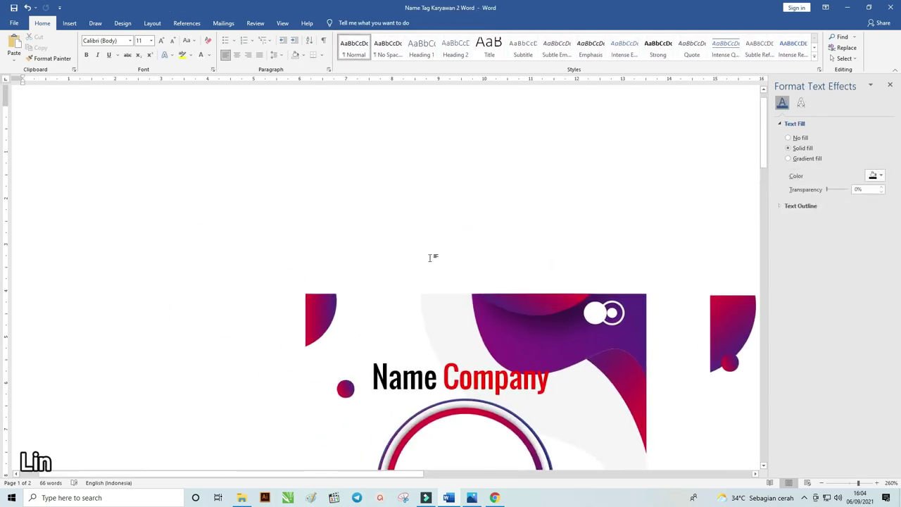
pyautogui.click(602, 320)
pyautogui.scroll(-1, 416, 267)
pyautogui.scroll(-4, 416, 268)
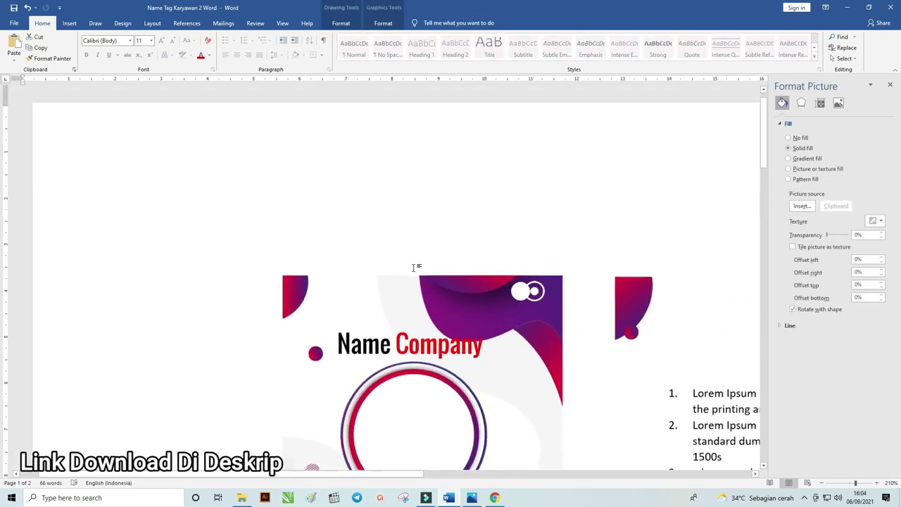
pyautogui.click(449, 360)
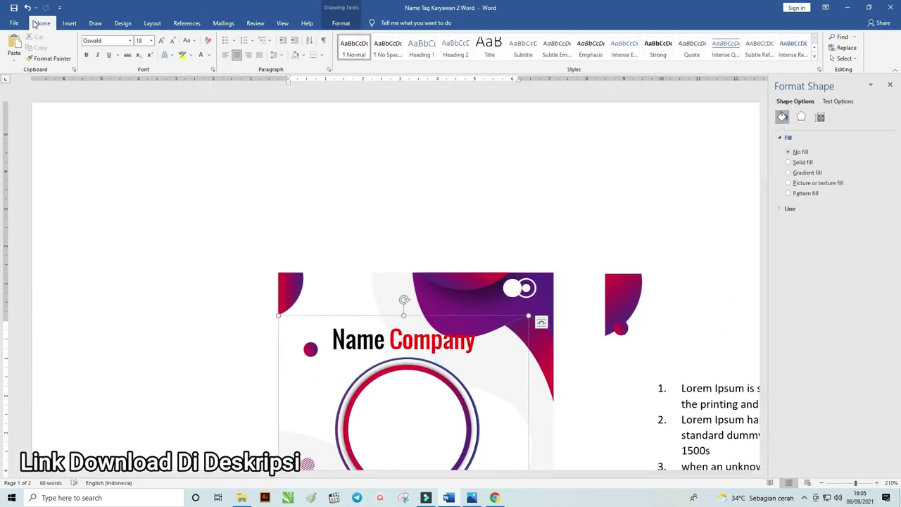
# Draw a small text box beside the logo, type 'Nama Company', and widen it to one line.
pyautogui.click(65, 23)
pyautogui.click(130, 48)
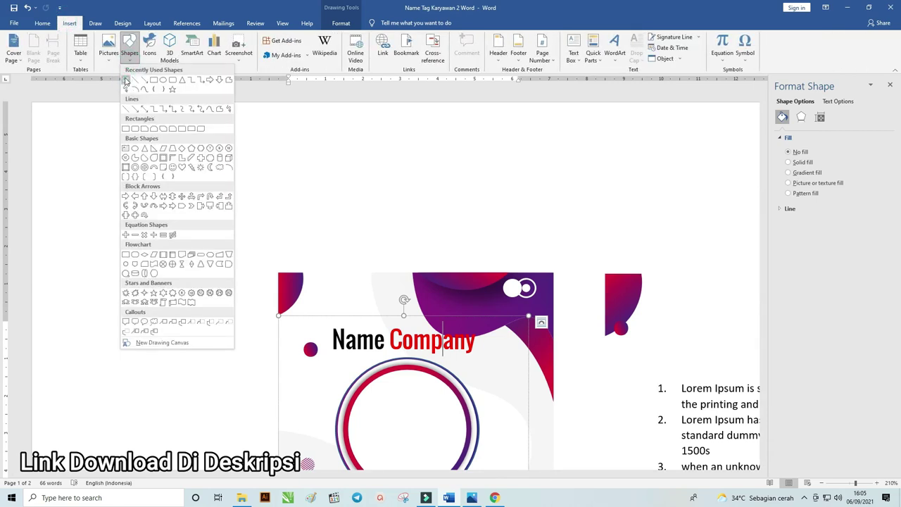
pyautogui.click(126, 81)
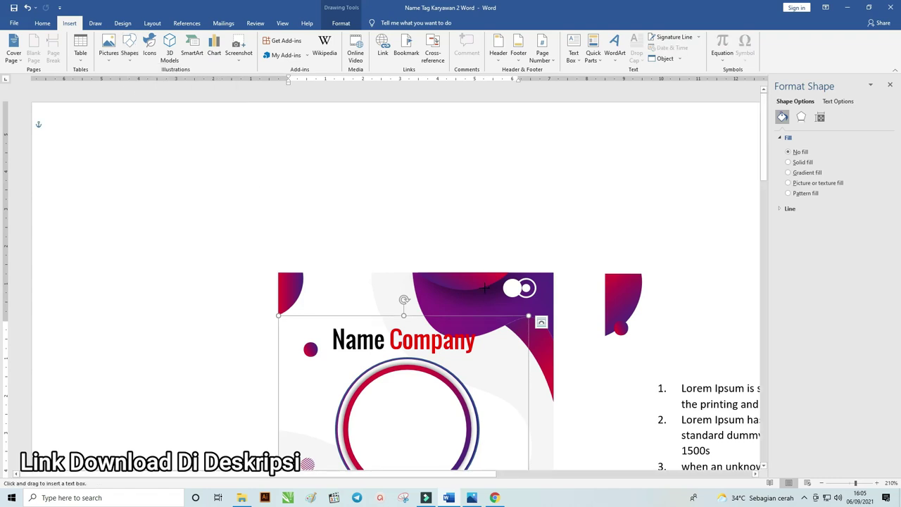
pyautogui.moveTo(488, 300); pyautogui.dragTo(551, 318)
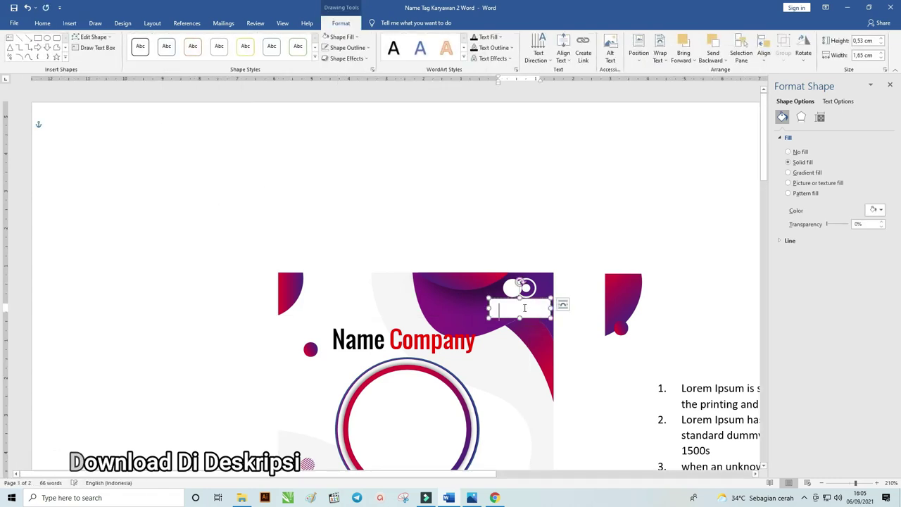
pyautogui.write('Nama')
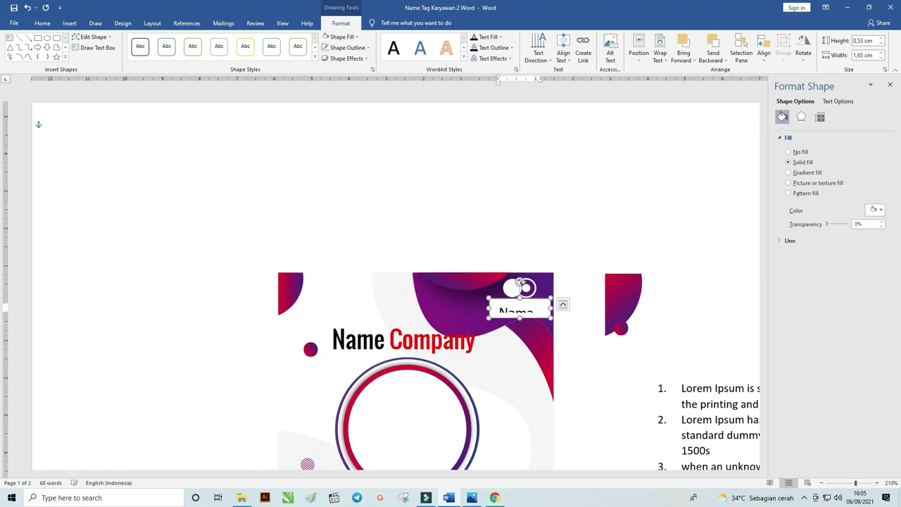
pyautogui.doubleClick(524, 309)
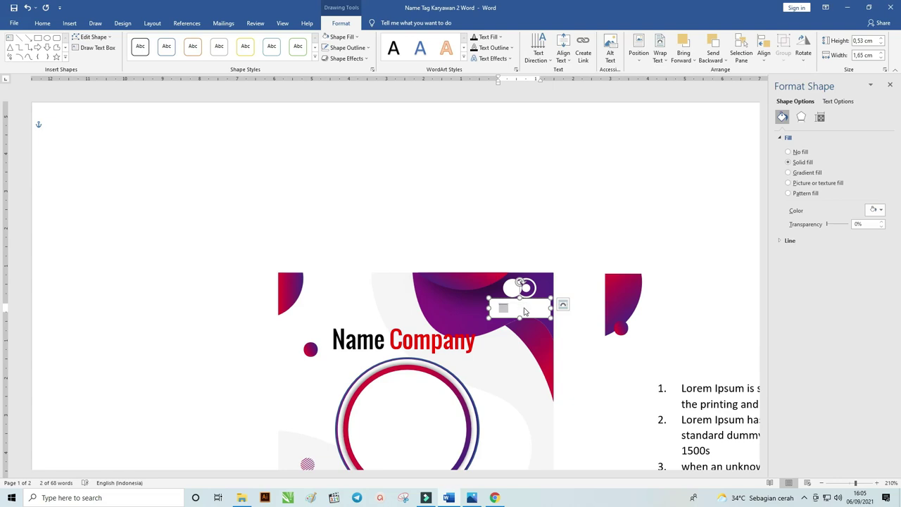
pyautogui.write('Nama Company')
pyautogui.moveTo(553, 307); pyautogui.dragTo(604, 302)
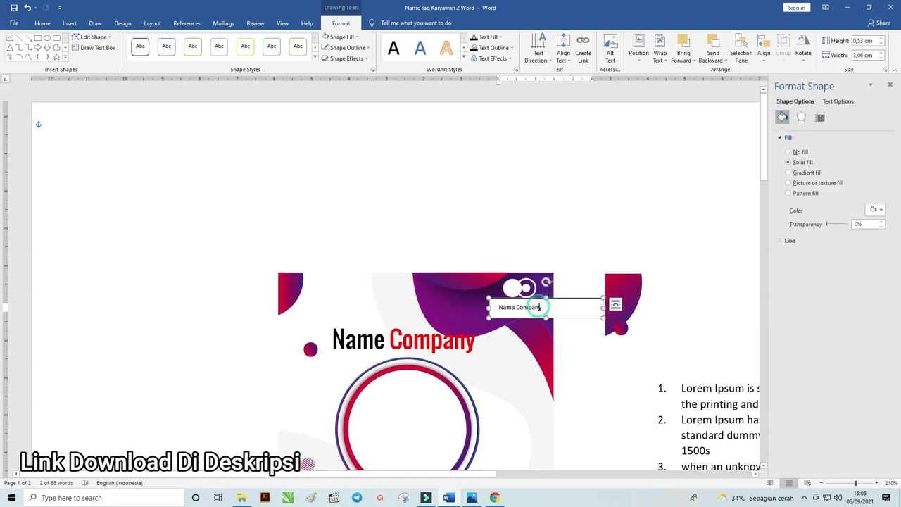
# Give the label box no fill and no outline, make its text white, and make it taller.
pyautogui.click(42, 24)
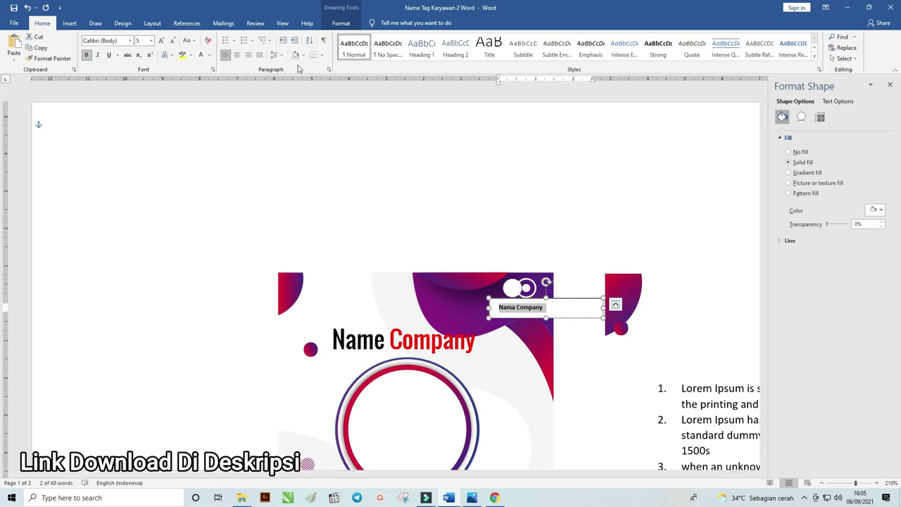
pyautogui.click(341, 23)
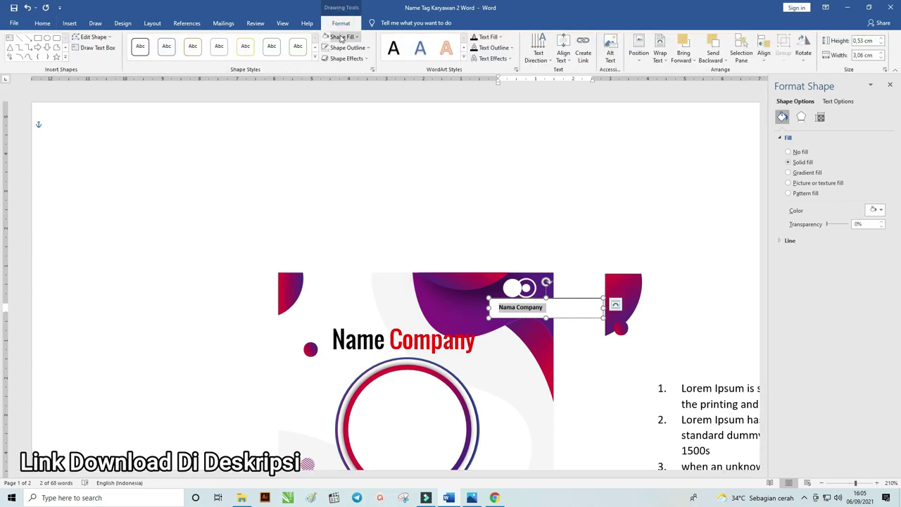
pyautogui.click(340, 37)
pyautogui.click(370, 138)
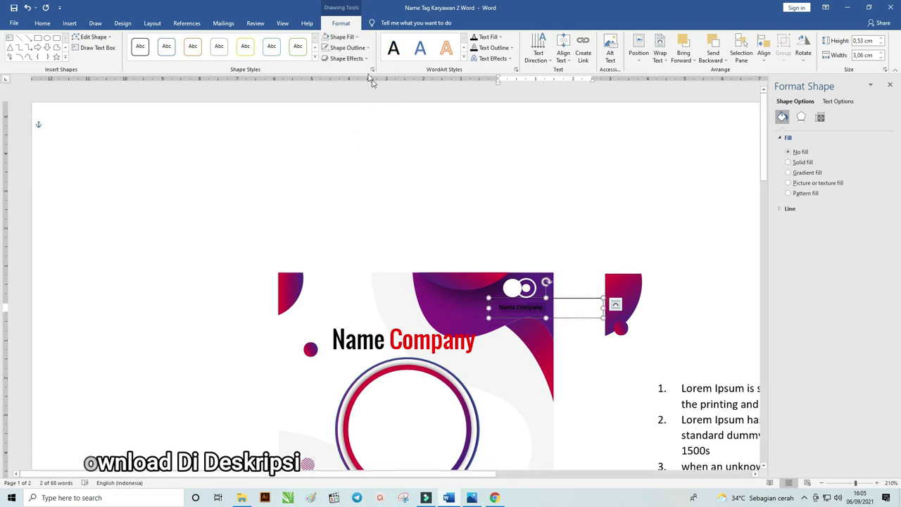
pyautogui.click(349, 47)
pyautogui.click(361, 148)
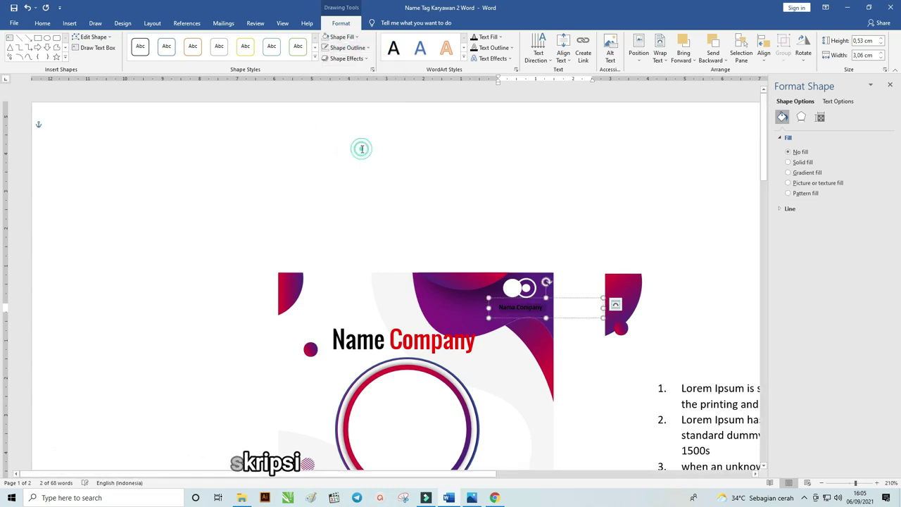
pyautogui.click(44, 23)
pyautogui.click(200, 55)
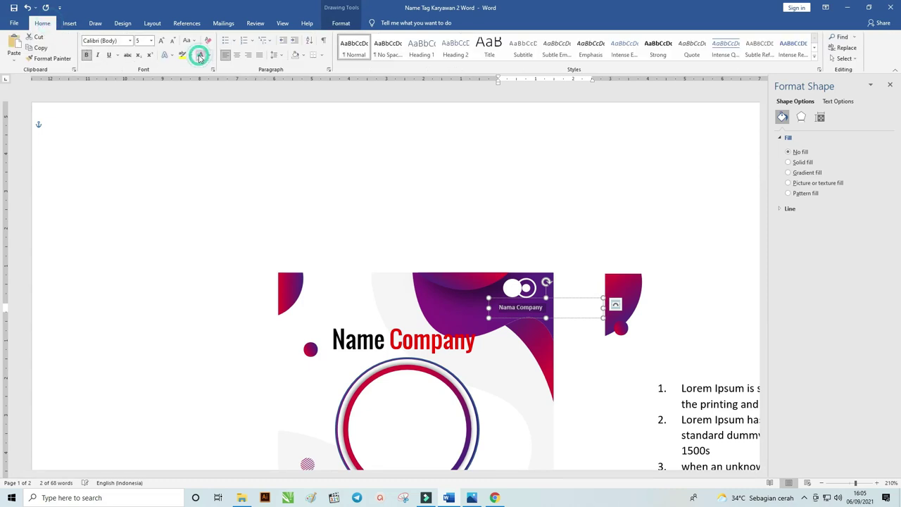
pyautogui.moveTo(534, 301); pyautogui.dragTo(558, 303)
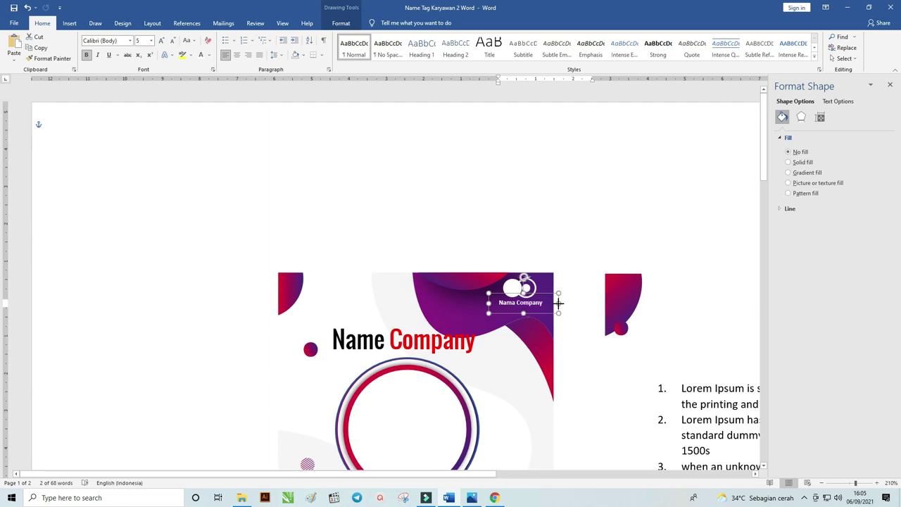
pyautogui.click(544, 302)
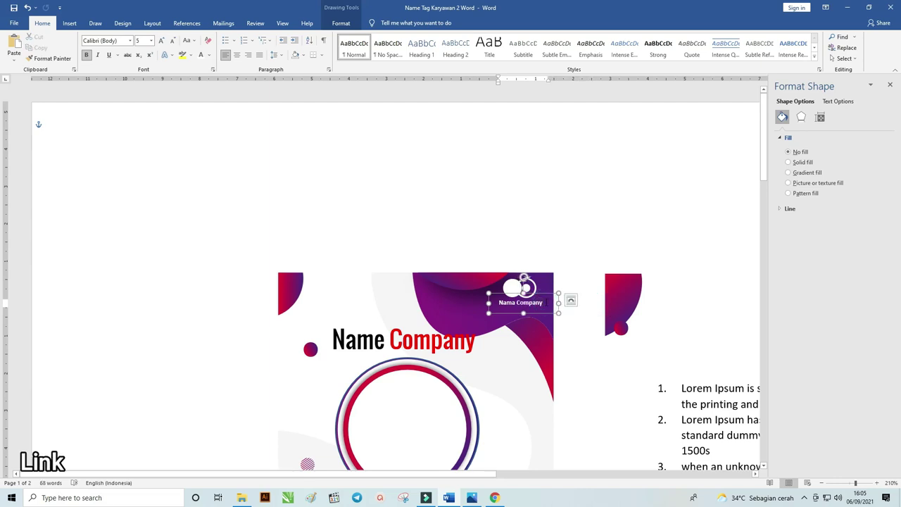
pyautogui.moveTo(532, 314); pyautogui.dragTo(532, 332)
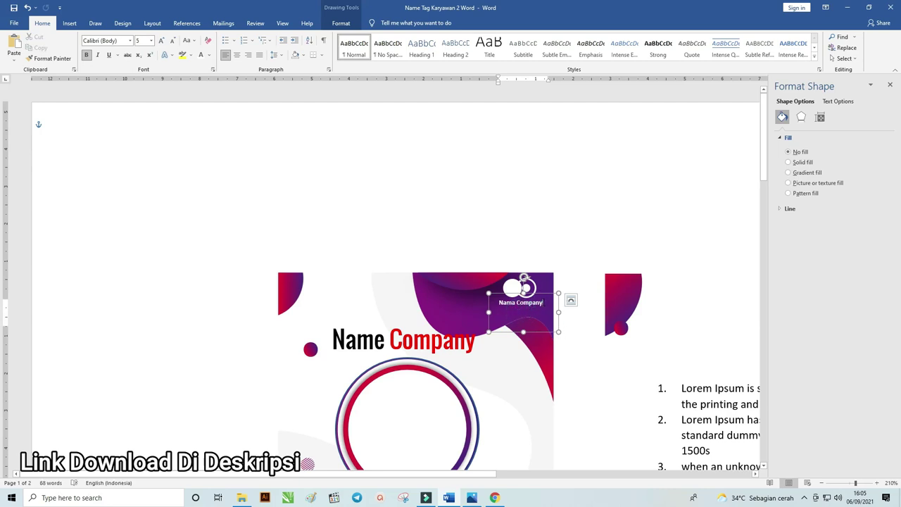
pyautogui.press('Return')
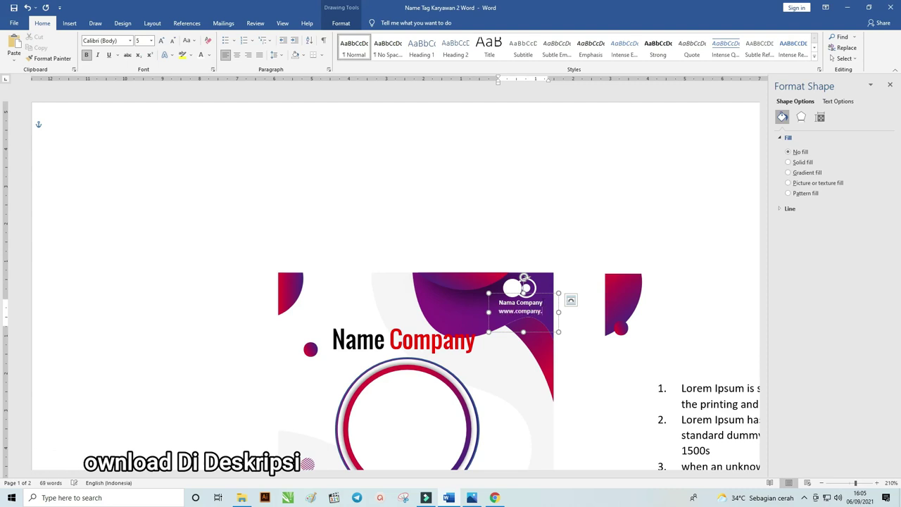
pyautogui.write('com')
pyautogui.hotkey('ctrl', 'a')
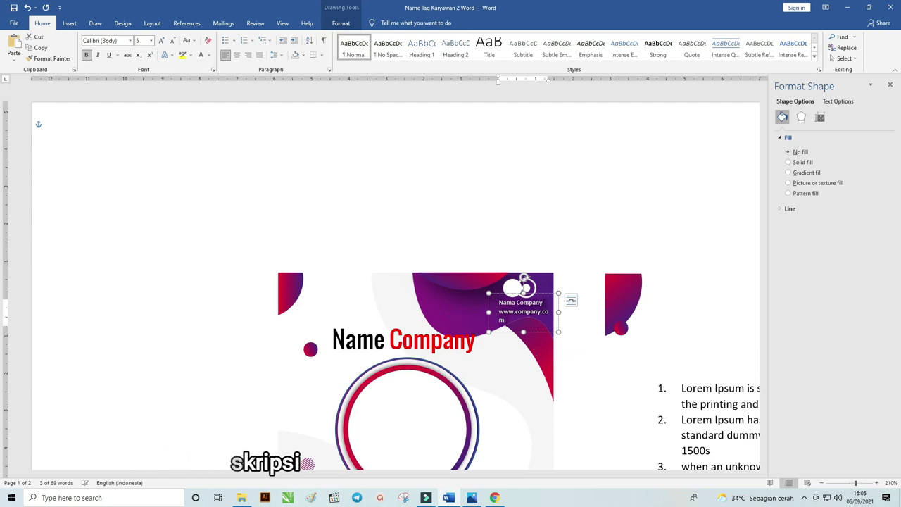
pyautogui.hotkey('ctrl', 'b')
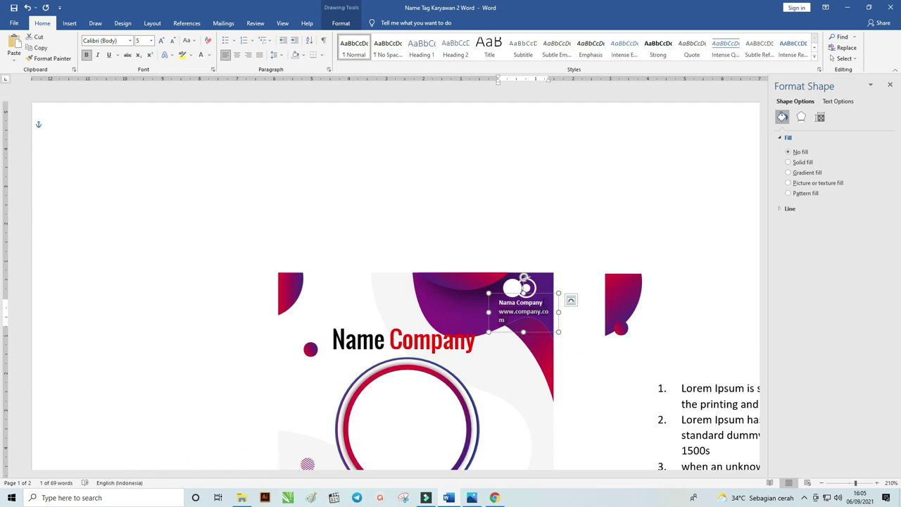
pyautogui.hotkey('ctrl', '[')
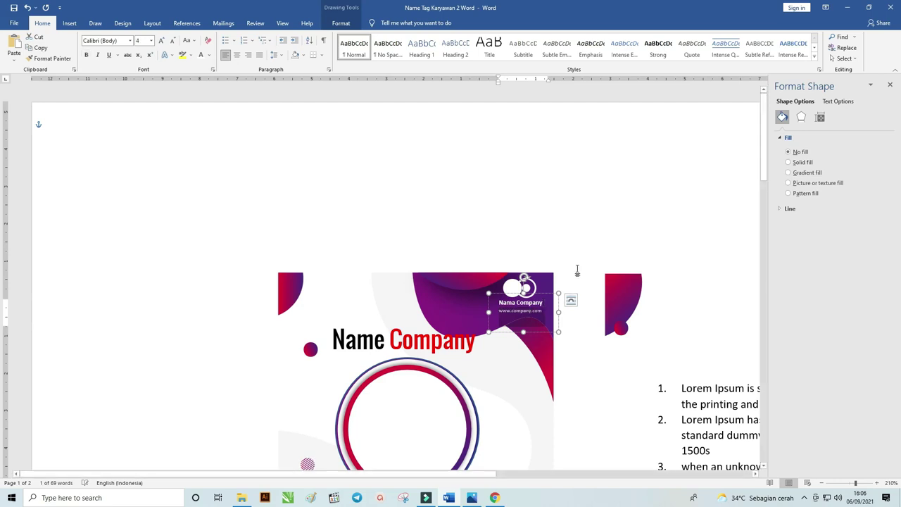
# Scroll through the cards and inspect the front card's logo group.
pyautogui.click(556, 240)
pyautogui.scroll(-2, 415, 310)
pyautogui.scroll(-2, 415, 310)
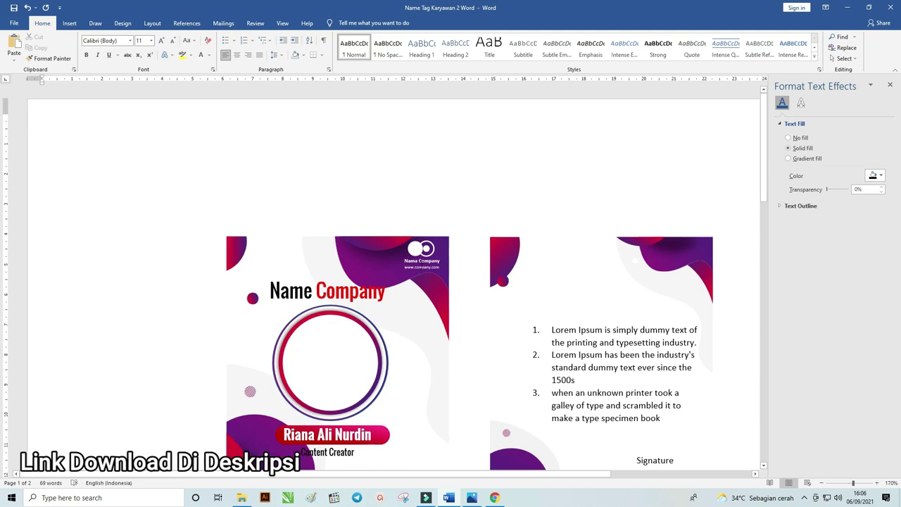
pyautogui.scroll(-1, 393, 252)
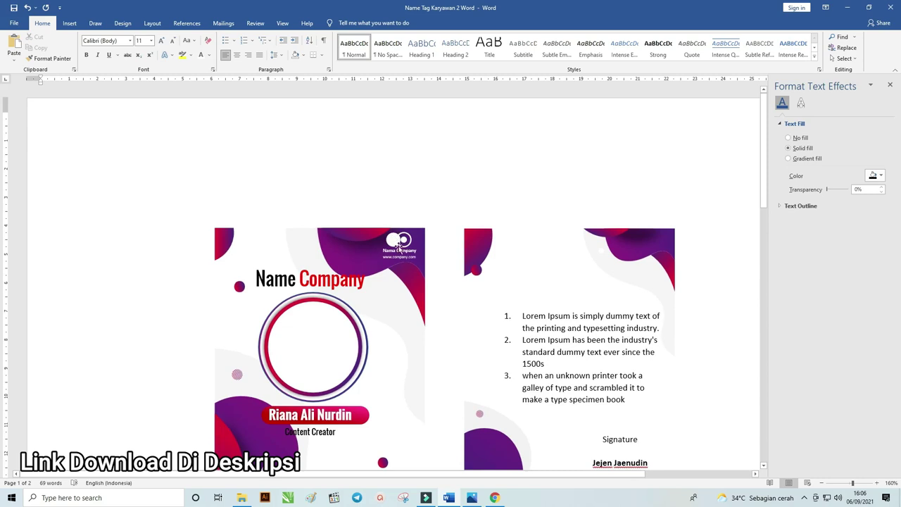
pyautogui.scroll(-1, 398, 249)
pyautogui.scroll(-2, 522, 295)
pyautogui.scroll(1, 522, 295)
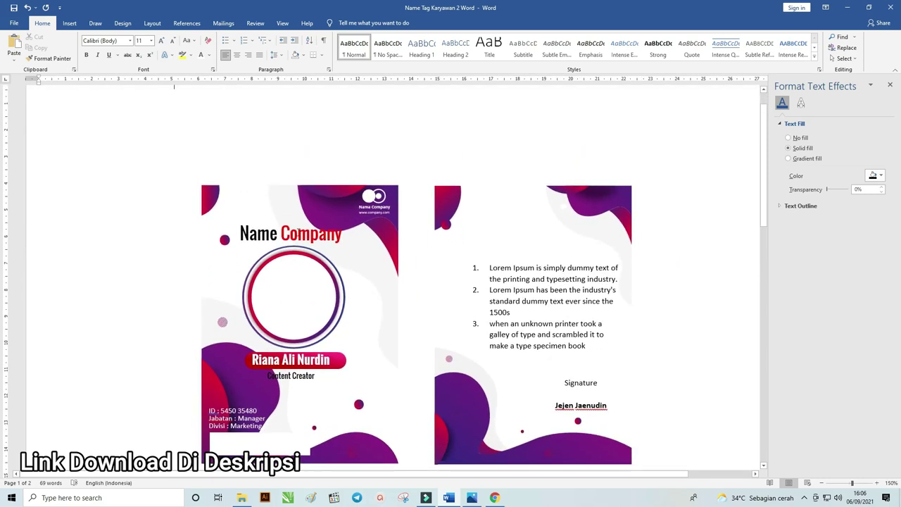
pyautogui.click(365, 194)
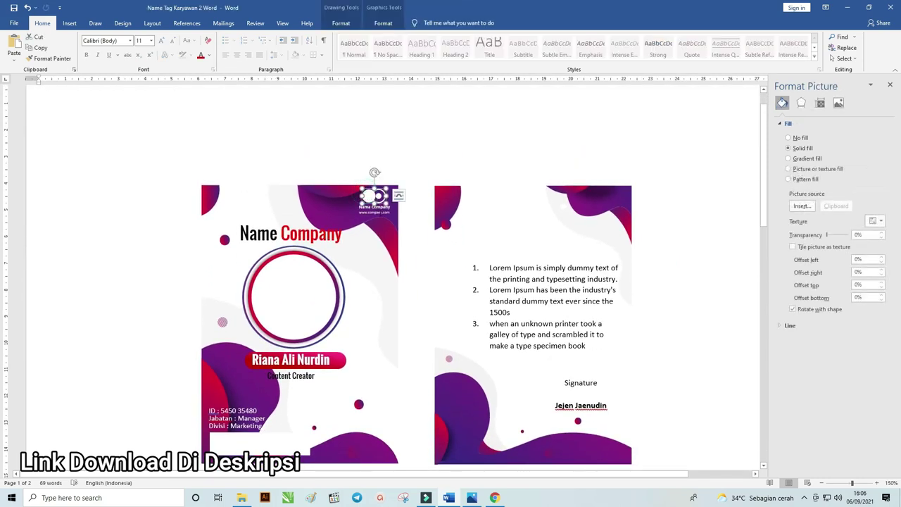
pyautogui.click(377, 211)
pyautogui.click(445, 208)
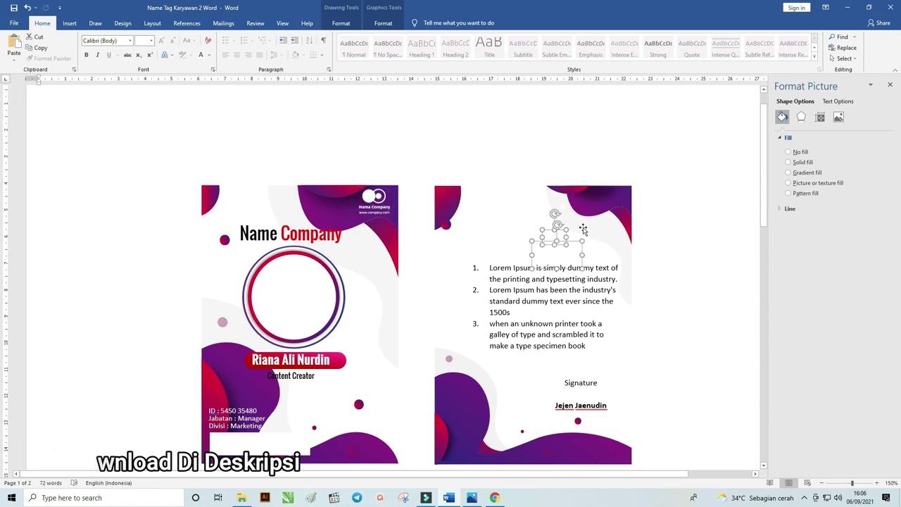
# Fill the small shape on the back card with the Name Tag Karyawan 2-Logo-08 picture.
pyautogui.click(581, 231)
pyautogui.click(556, 236)
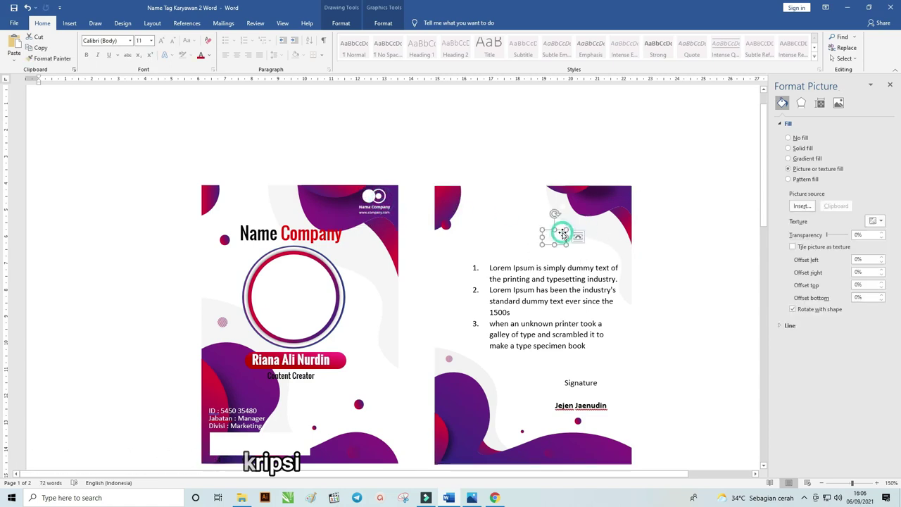
pyautogui.click(342, 24)
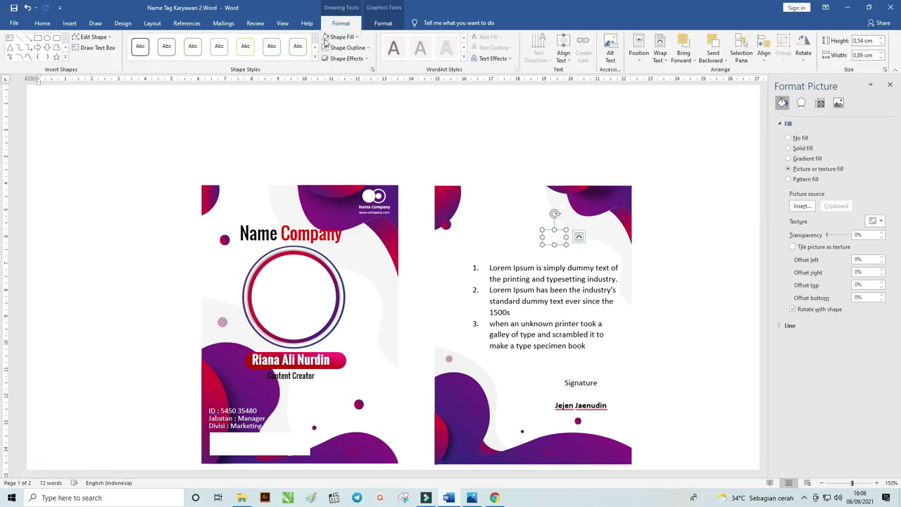
pyautogui.click(336, 38)
pyautogui.click(357, 162)
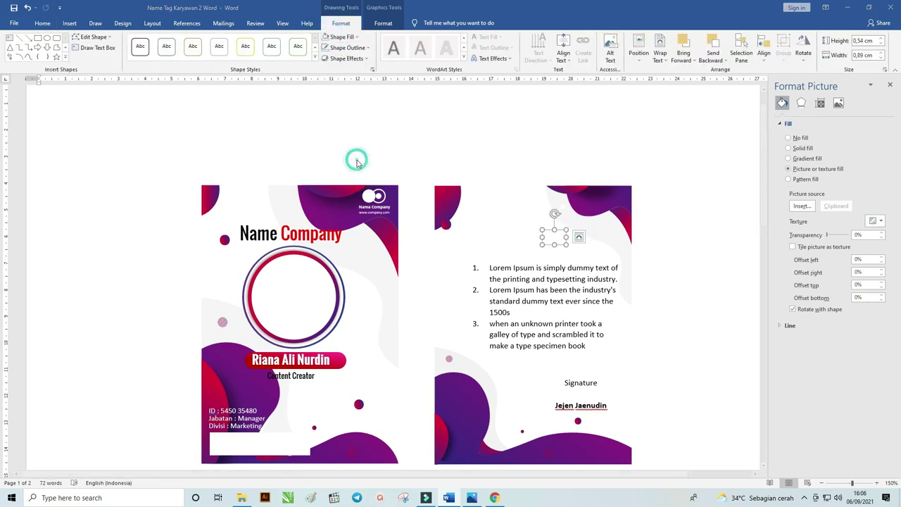
pyautogui.click(387, 235)
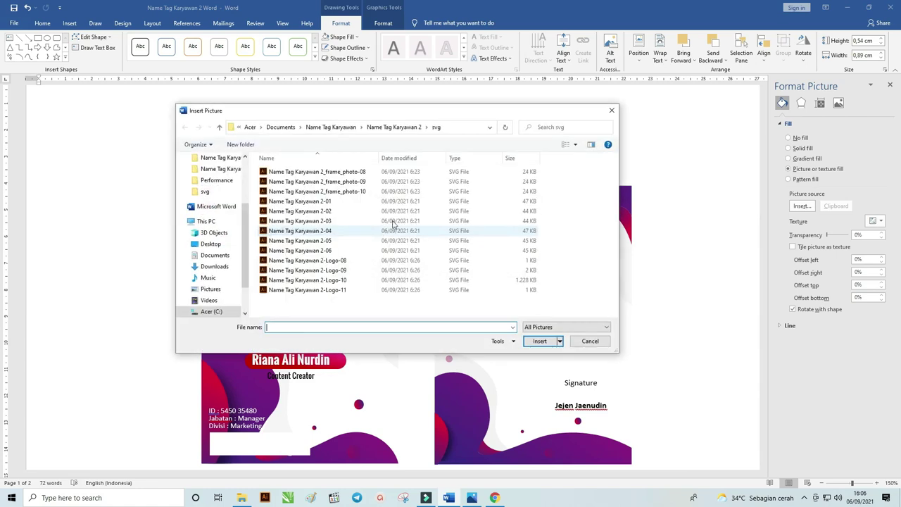
pyautogui.click(336, 261)
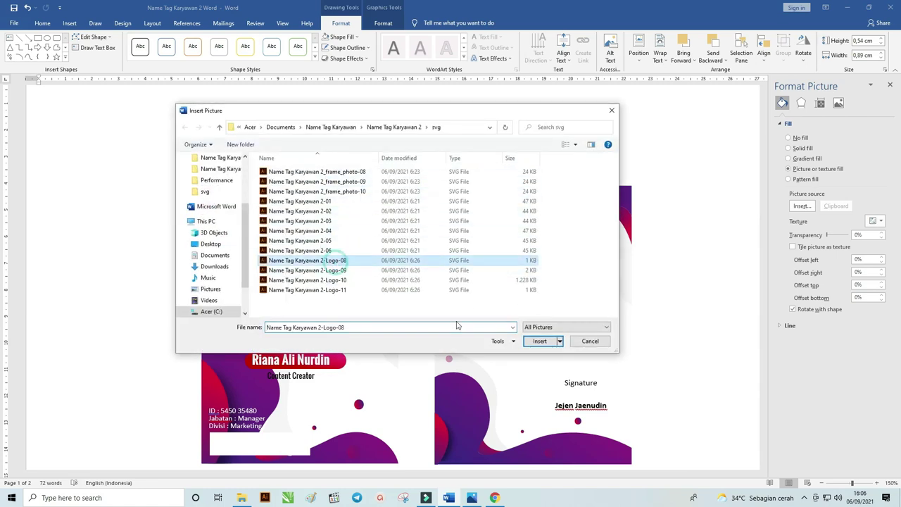
pyautogui.click(540, 342)
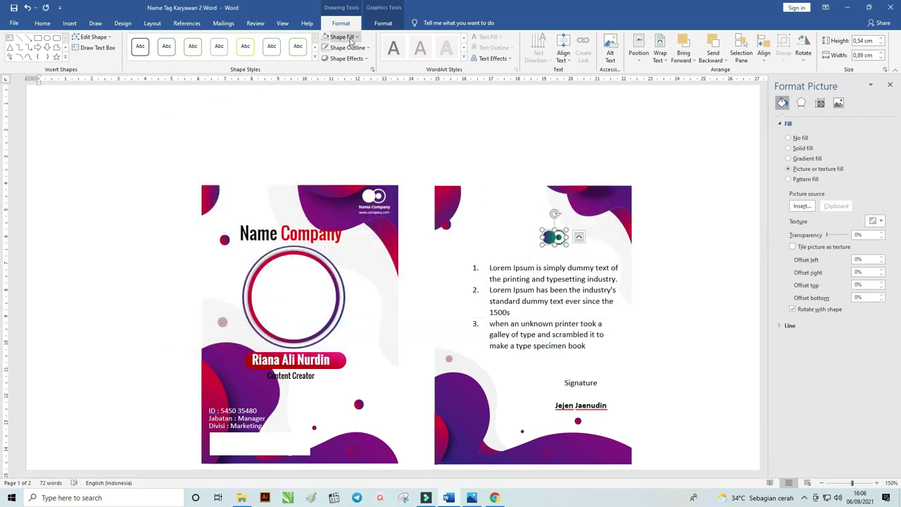
# Replace the shape's fill with Name Tag Karyawan 2-Logo-10 and enlarge the logo.
pyautogui.click(342, 37)
pyautogui.click(343, 161)
pyautogui.click(345, 235)
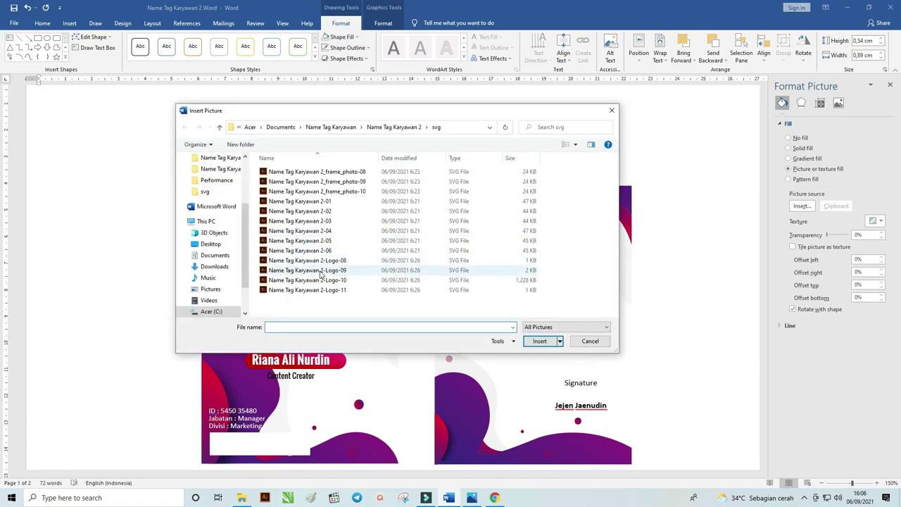
pyautogui.click(322, 281)
pyautogui.click(539, 341)
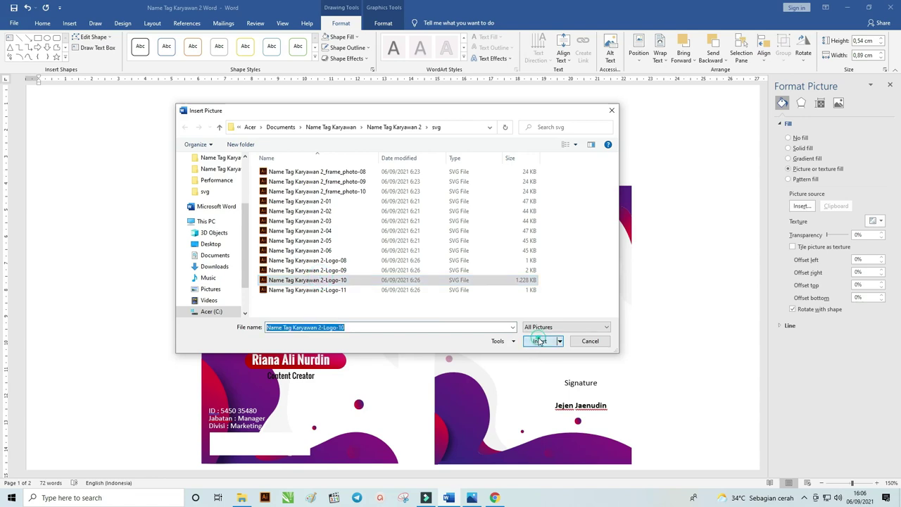
pyautogui.moveTo(567, 231); pyautogui.dragTo(584, 241)
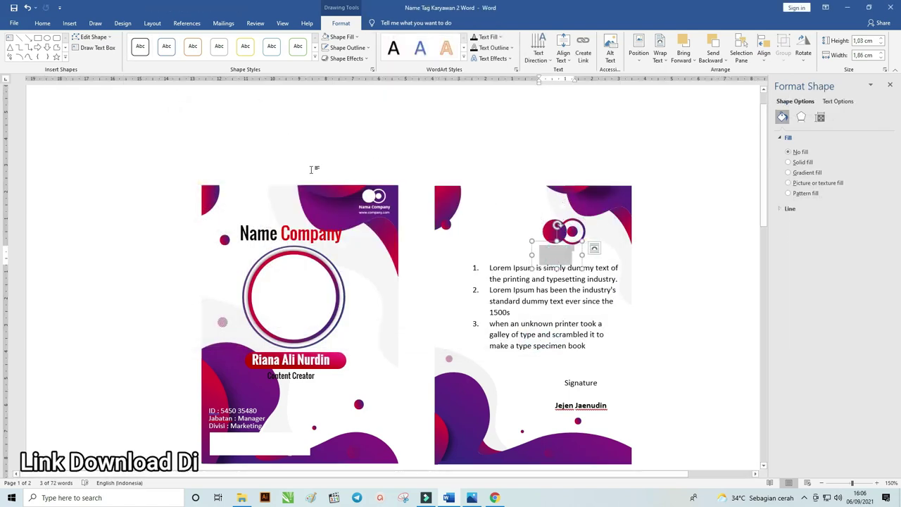
# Make the company label text dark, widen the box, and enlarge the name to 9 pt.
pyautogui.click(43, 23)
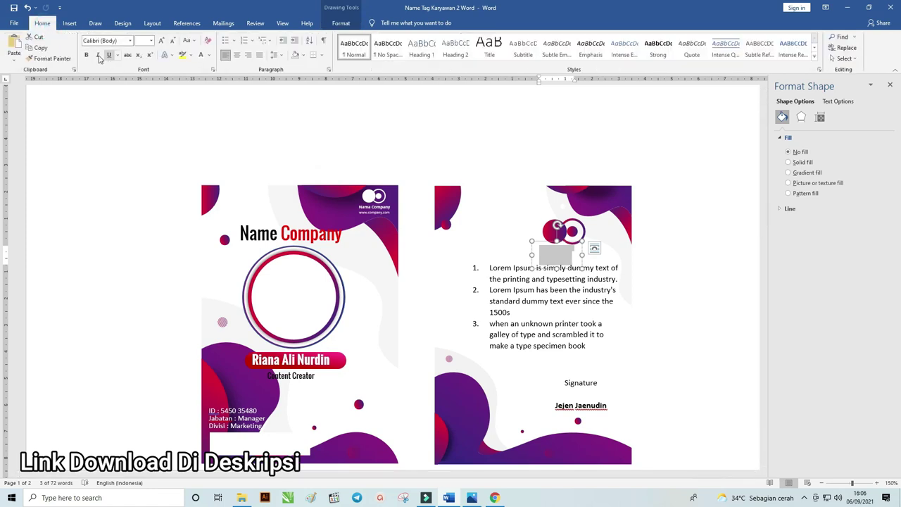
pyautogui.click(208, 56)
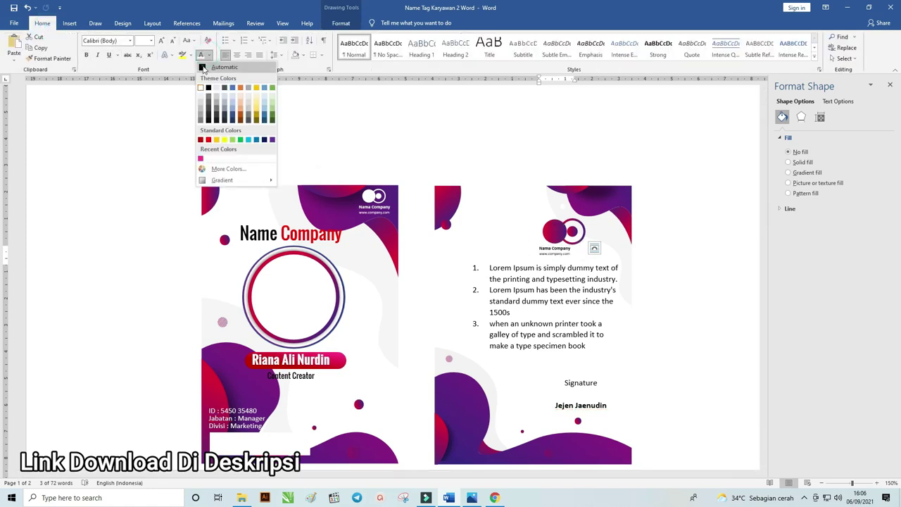
pyautogui.click(209, 88)
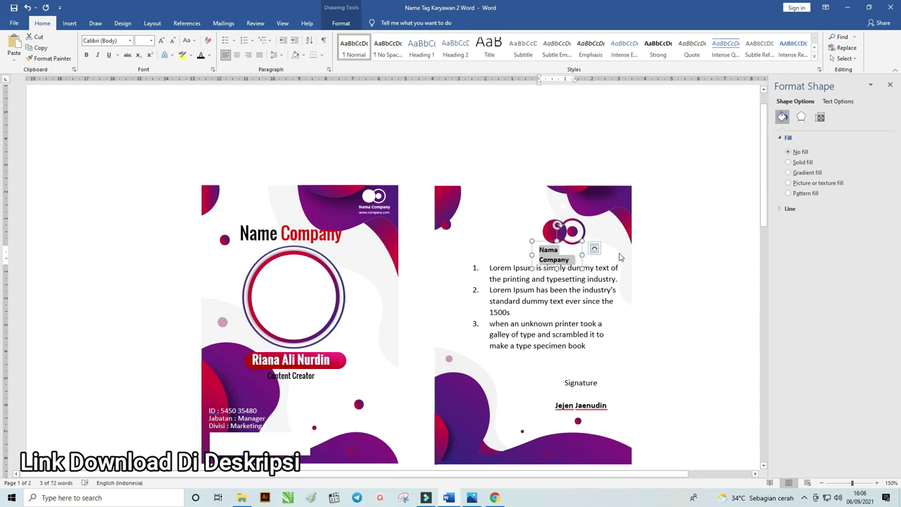
pyautogui.moveTo(582, 256)
pyautogui.mouseDown()
pyautogui.moveTo(604, 255)
pyautogui.moveTo(537, 236)
pyautogui.moveTo(546, 237)
pyautogui.moveTo(516, 245)
pyautogui.mouseUp()
pyautogui.click(568, 242)
pyautogui.hotkey('ctrl', ']')
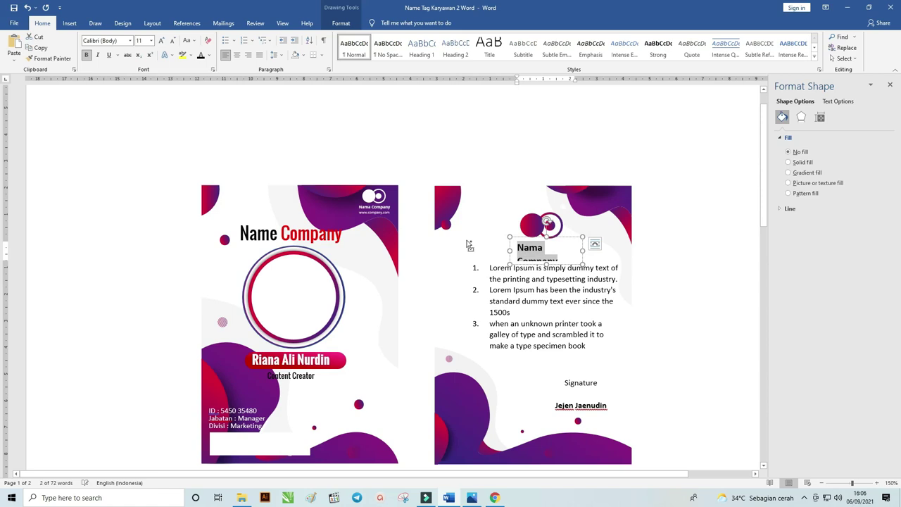
# Centre the label text and move it with the logo into place beneath the logo.
pyautogui.moveTo(583, 249)
pyautogui.mouseDown()
pyautogui.moveTo(601, 249)
pyautogui.moveTo(577, 236)
pyautogui.moveTo(466, 249)
pyautogui.mouseUp()
pyautogui.hotkey('ctrl', 'e')
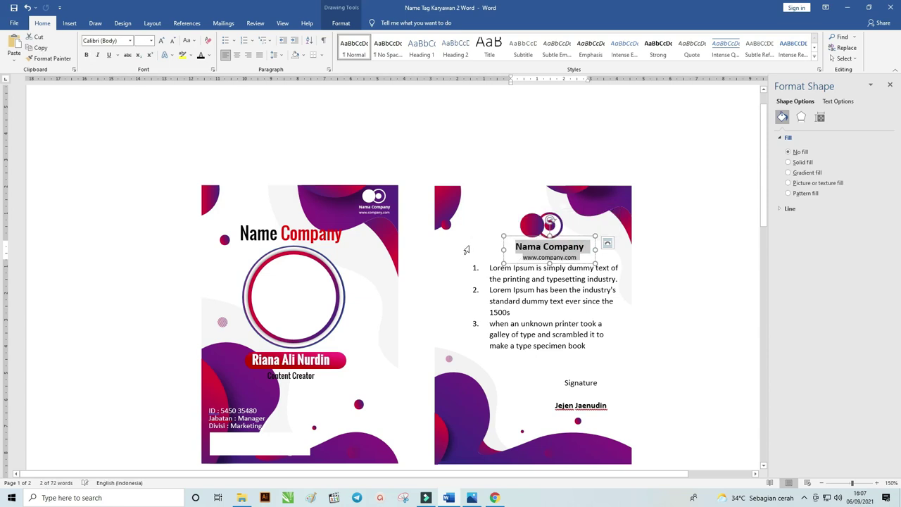
pyautogui.moveTo(567, 236)
pyautogui.mouseDown()
pyautogui.moveTo(559, 235)
pyautogui.moveTo(545, 268)
pyautogui.mouseUp()
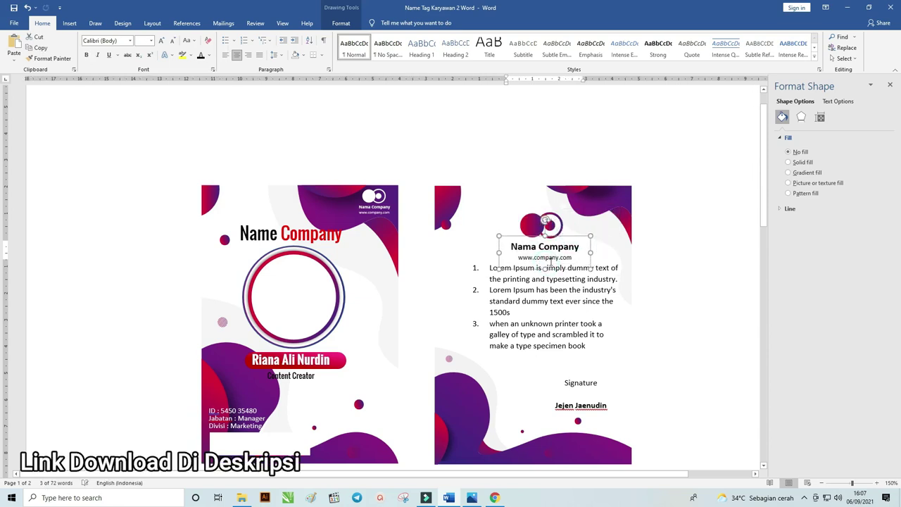
pyautogui.keyDown('shift'); pyautogui.click(532, 221); pyautogui.keyUp('shift')
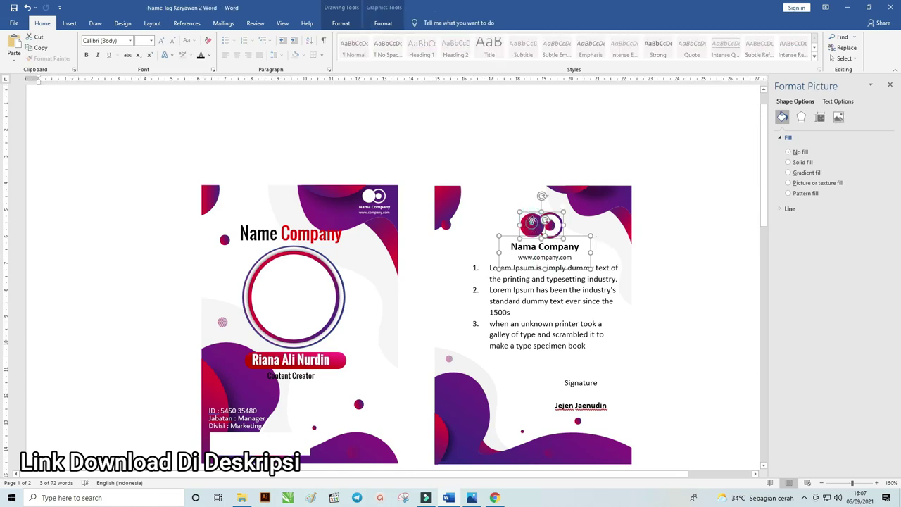
pyautogui.moveTo(532, 221); pyautogui.dragTo(530, 214)
pyautogui.click(437, 229)
# Drag-select every part of both name tag designs with Select Objects and group them.
pyautogui.scroll(-1, 435, 227)
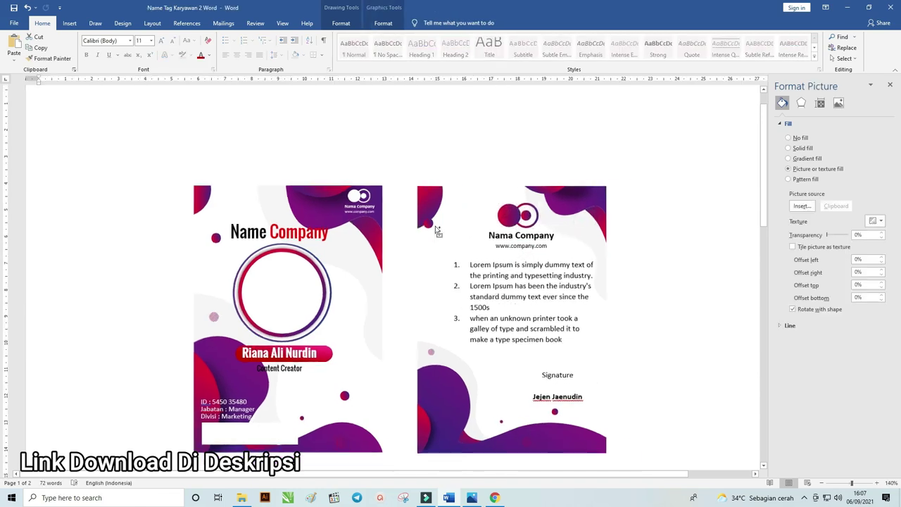
pyautogui.scroll(-4, 380, 225)
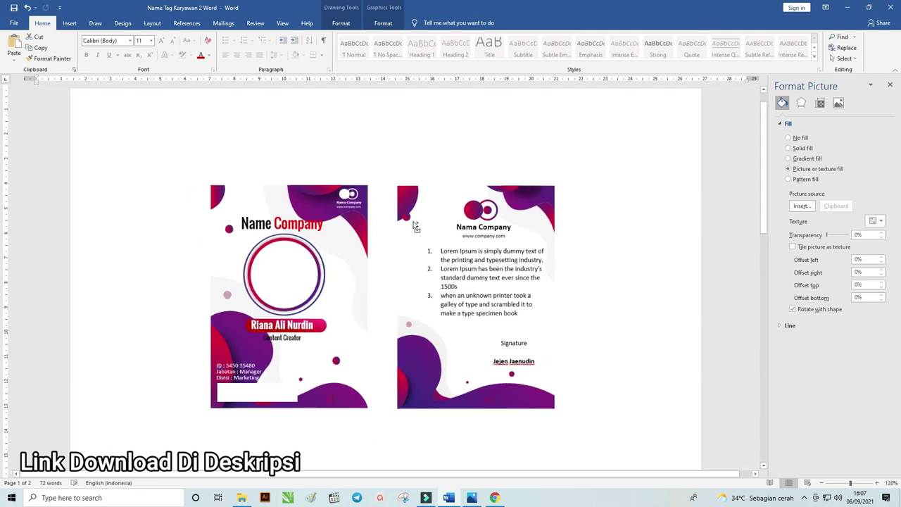
pyautogui.scroll(-3, 480, 229)
pyautogui.scroll(-2, 480, 229)
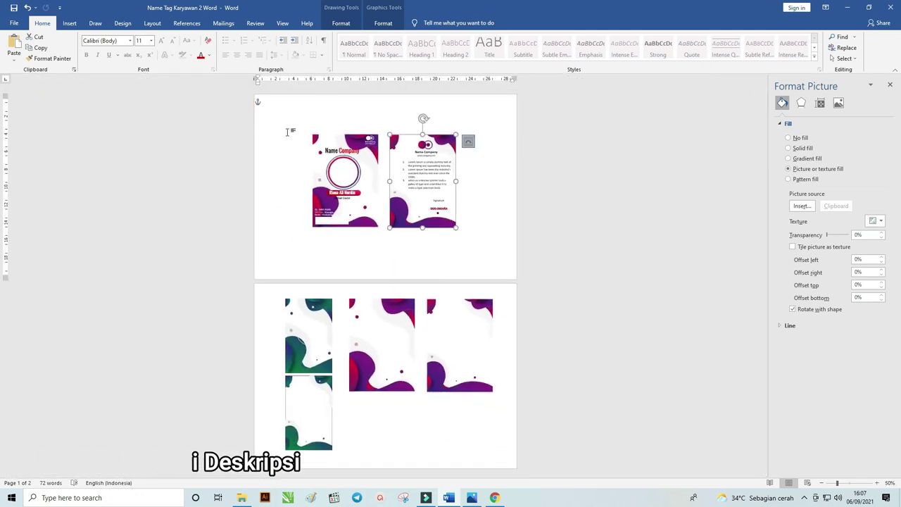
pyautogui.click(842, 59)
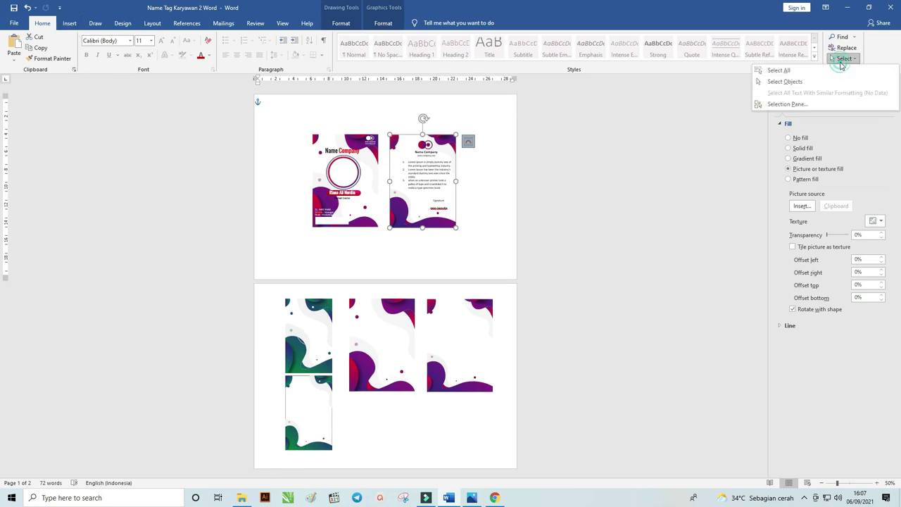
pyautogui.click(839, 81)
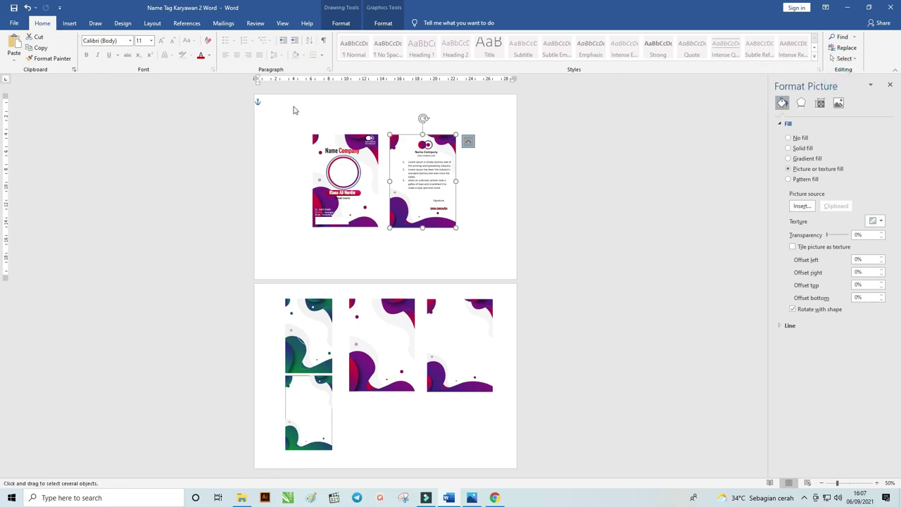
pyautogui.moveTo(281, 113); pyautogui.dragTo(494, 260)
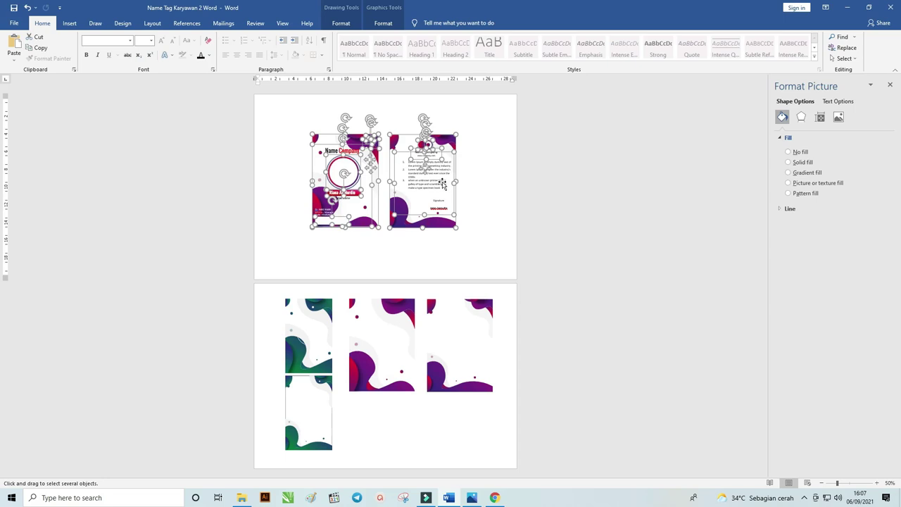
pyautogui.rightClick(443, 185)
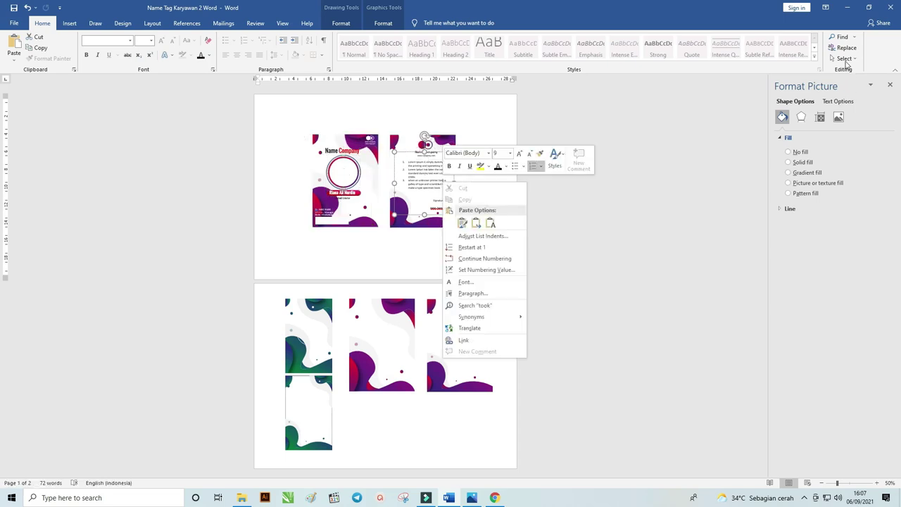
pyautogui.click(845, 59)
pyautogui.click(838, 83)
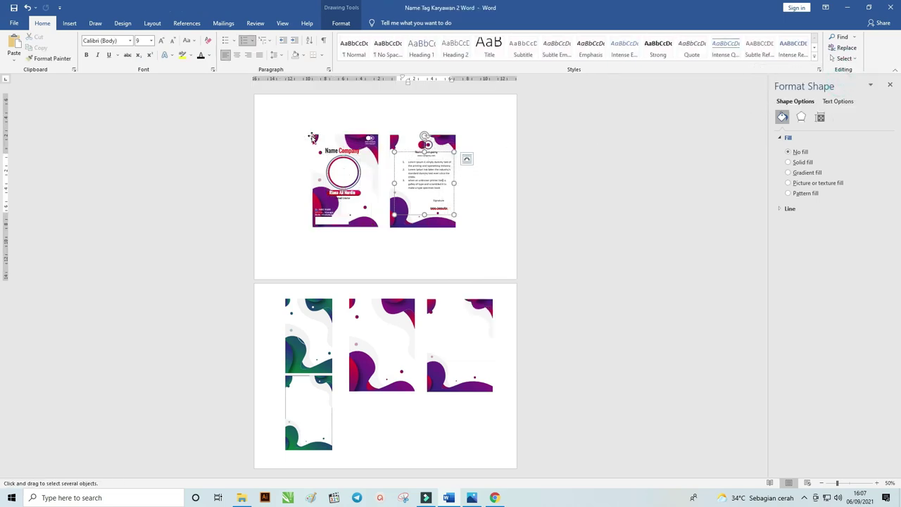
pyautogui.moveTo(290, 114); pyautogui.dragTo(499, 252)
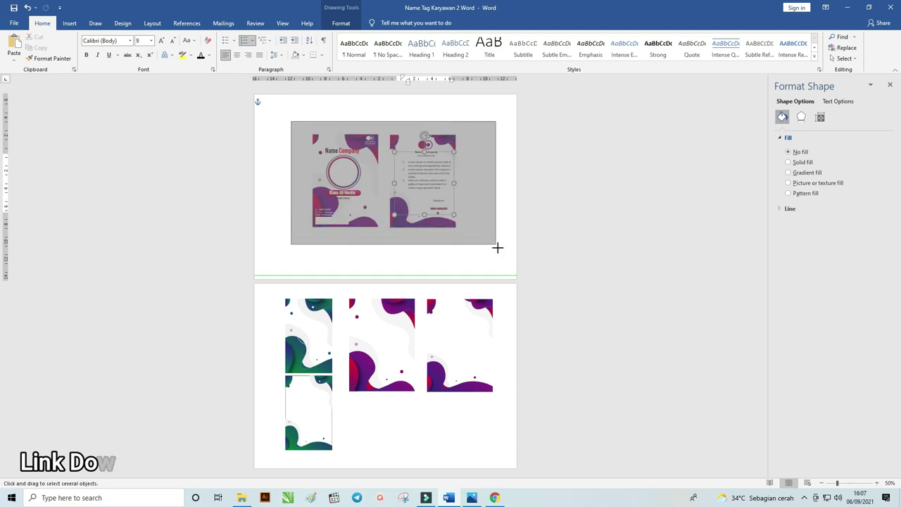
pyautogui.rightClick(364, 228)
pyautogui.moveTo(412, 280)
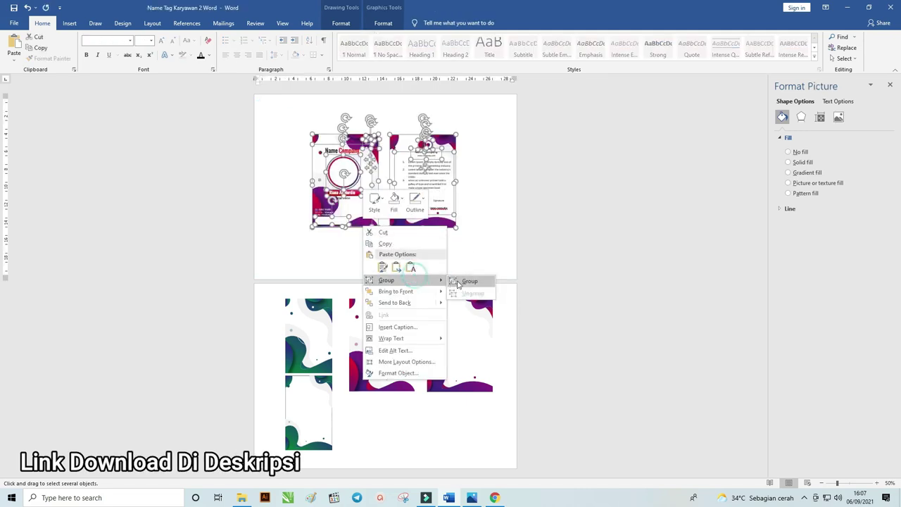
pyautogui.click(468, 281)
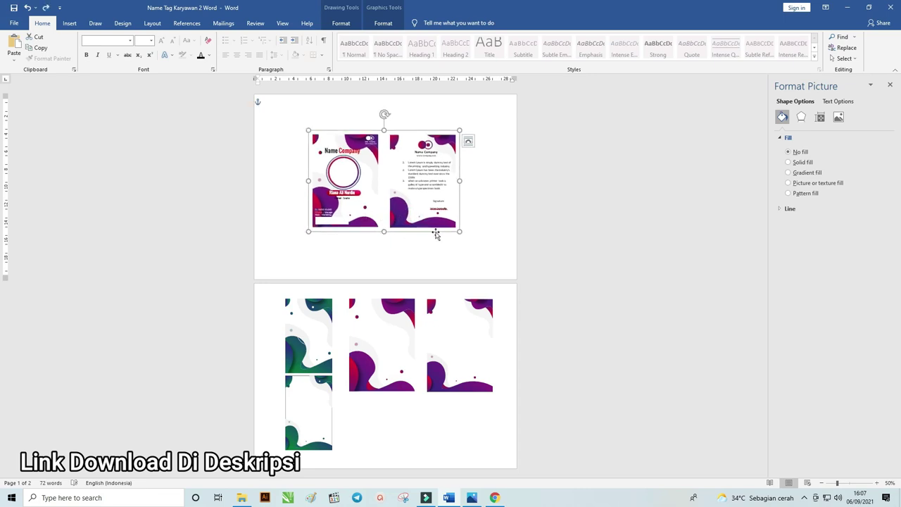
# Undo two accidental copies of the grouped name tag and save the document.
pyautogui.keyDown('ctrl'); pyautogui.moveTo(434, 235); pyautogui.dragTo(497, 256); pyautogui.keyUp('ctrl')
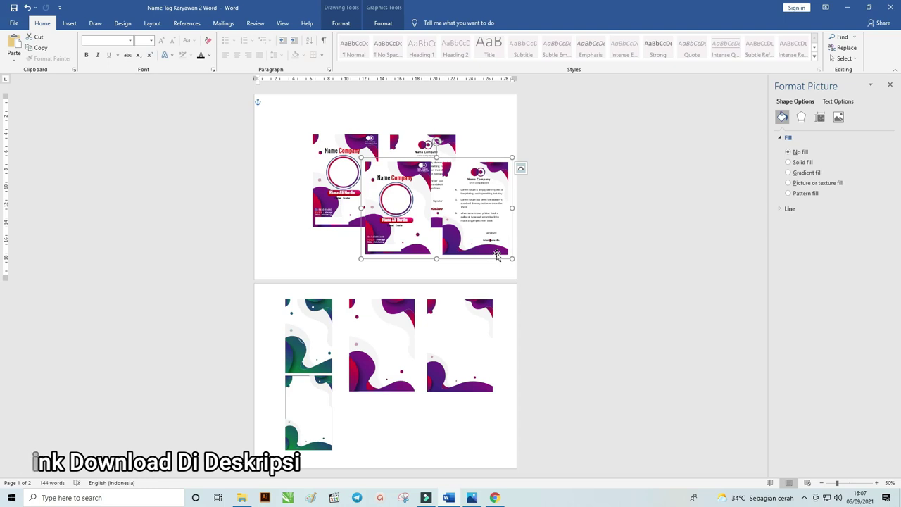
pyautogui.hotkey('ctrl', 'z')
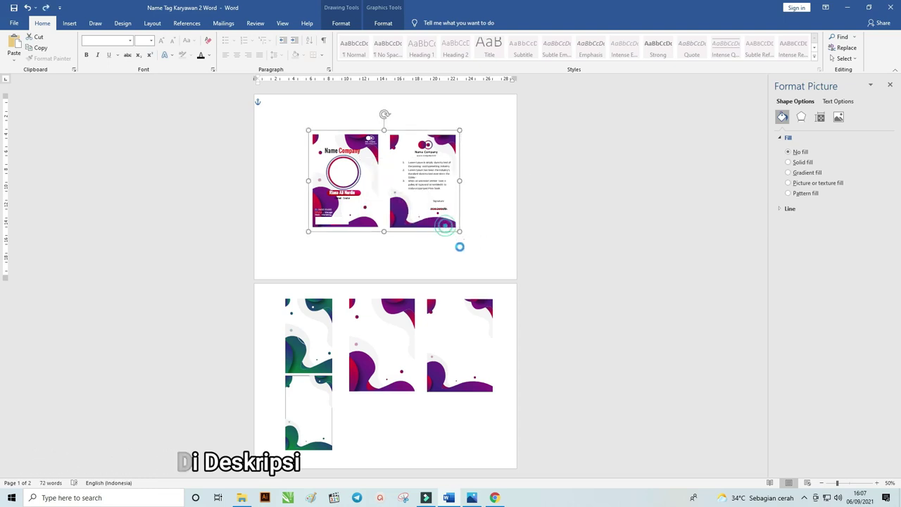
pyautogui.keyDown('ctrl'); pyautogui.moveTo(445, 225); pyautogui.dragTo(485, 264); pyautogui.keyUp('ctrl')
pyautogui.hotkey('ctrl', 'z')
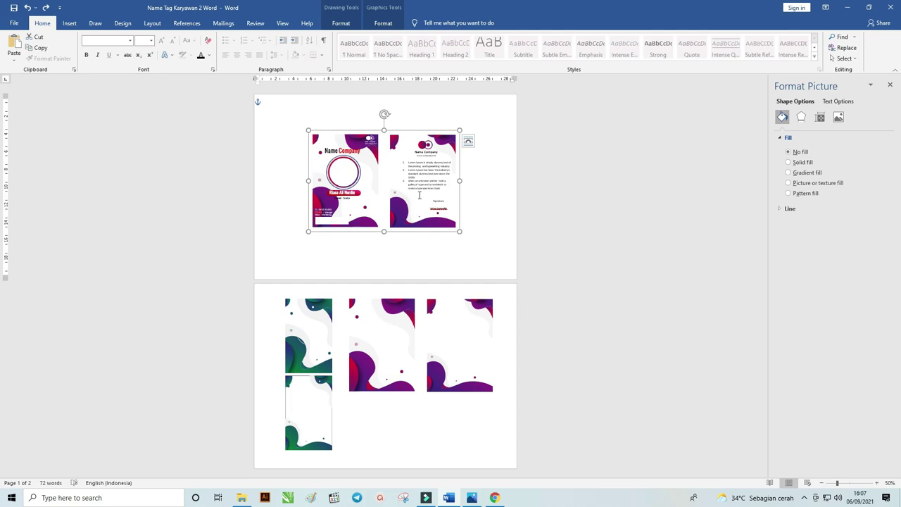
pyautogui.hotkey('ctrl', 's')
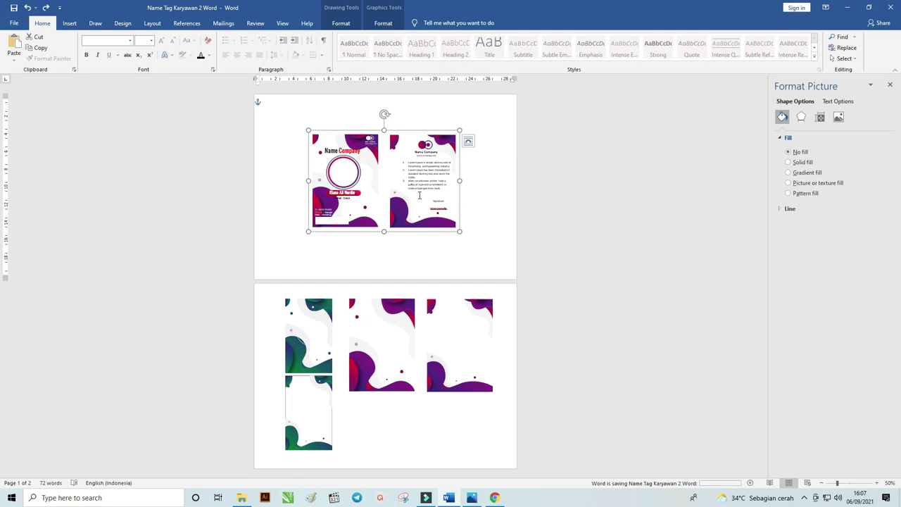
# Fill the middle background frame on page 2 with the Name Tag Karyawan 2-02 SVG.
pyautogui.click(398, 319)
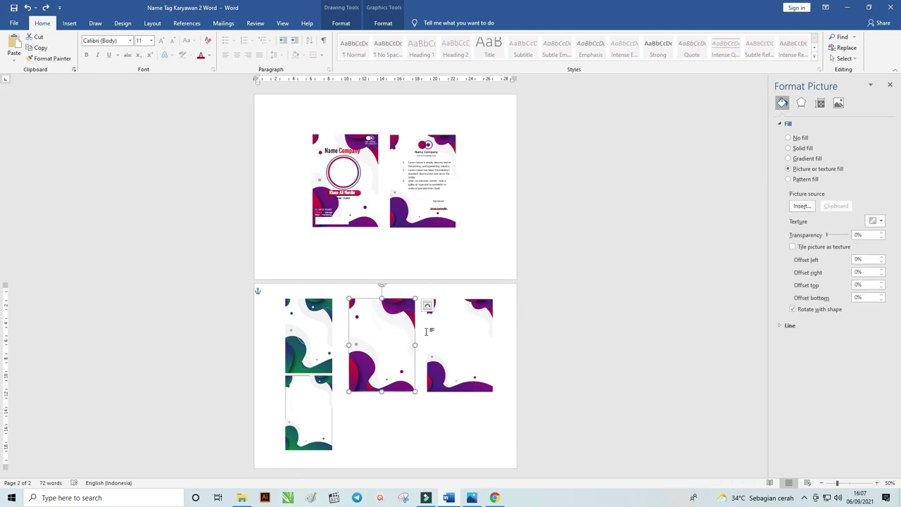
pyautogui.keyDown('ctrl'); pyautogui.scroll(1, 427, 331); pyautogui.keyUp('ctrl')
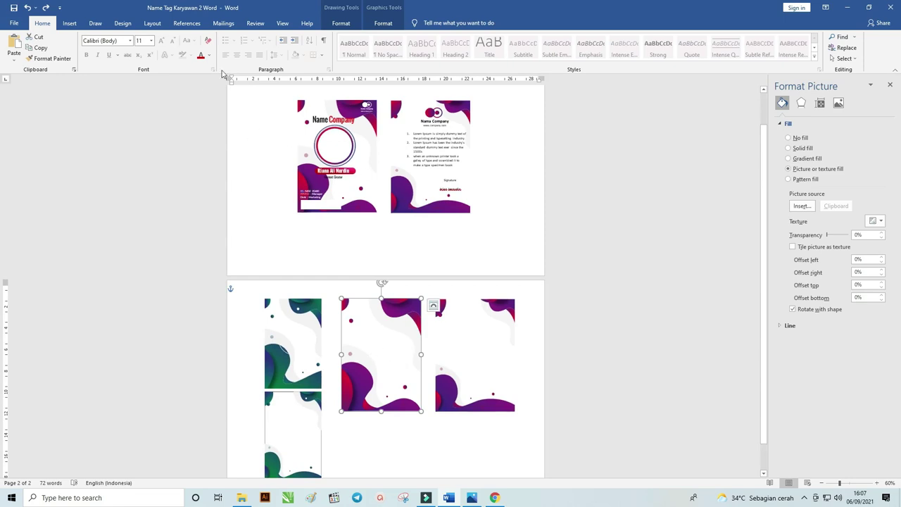
pyautogui.click(341, 23)
pyautogui.click(342, 36)
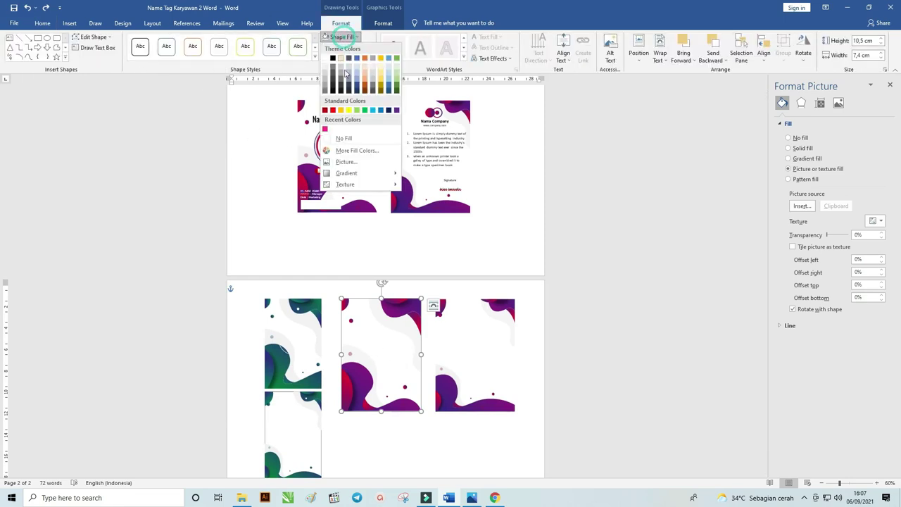
pyautogui.click(347, 162)
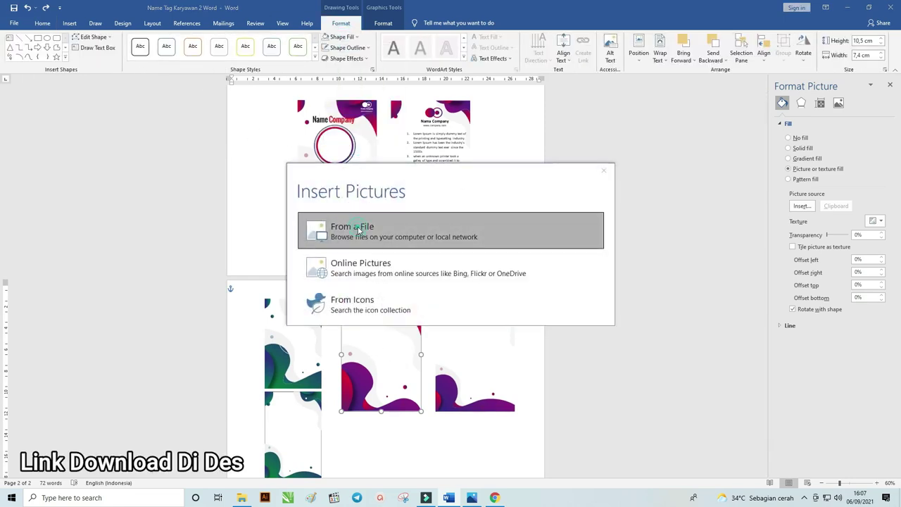
pyautogui.click(358, 231)
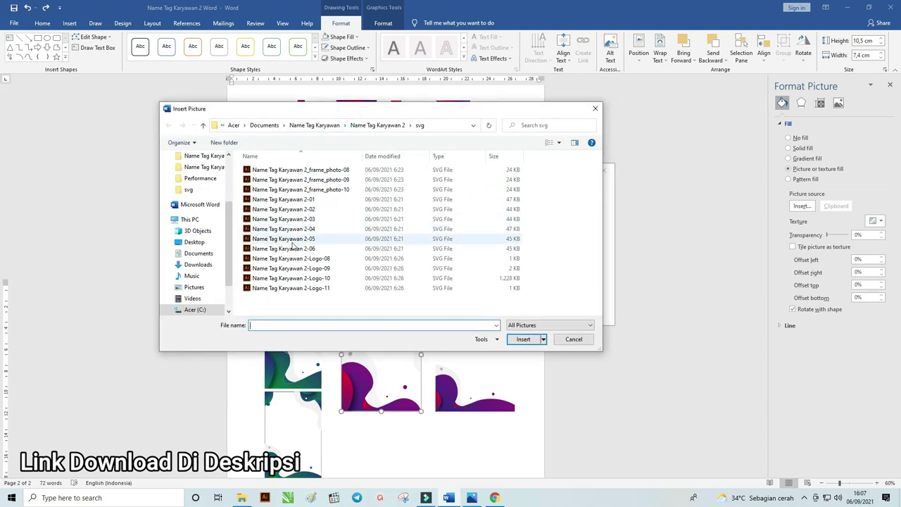
pyautogui.moveTo(364, 111)
pyautogui.mouseDown()
pyautogui.moveTo(361, 82)
pyautogui.moveTo(358, 100)
pyautogui.mouseUp()
pyautogui.click(296, 197)
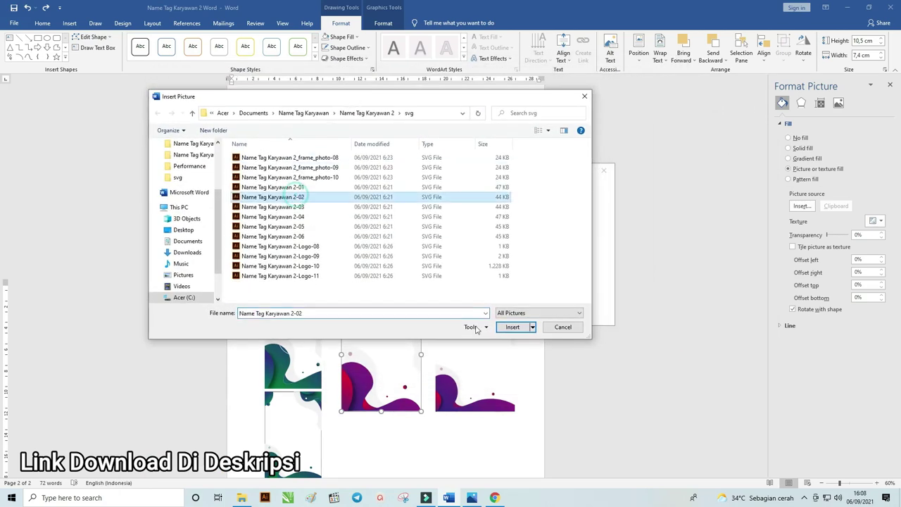
pyautogui.click(512, 327)
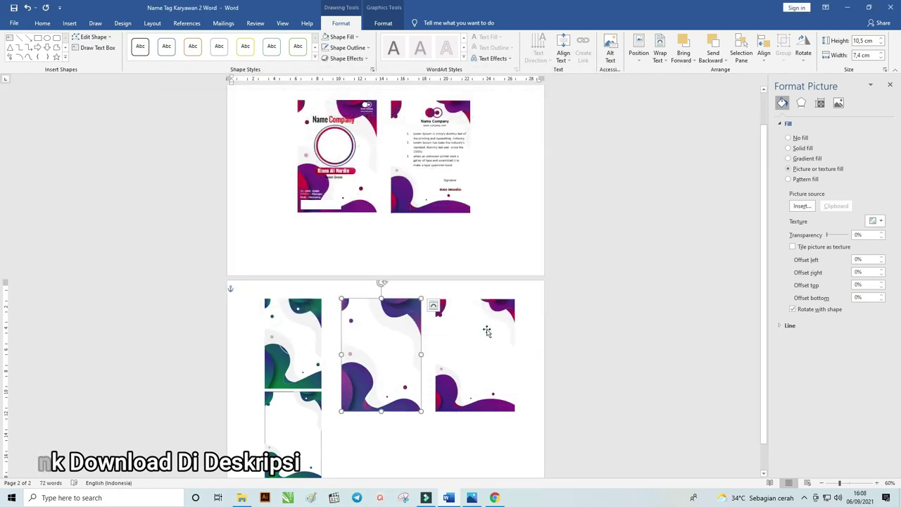
# Fill the third frame with the Name Tag Karyawan 2-05 SVG.
pyautogui.click(342, 37)
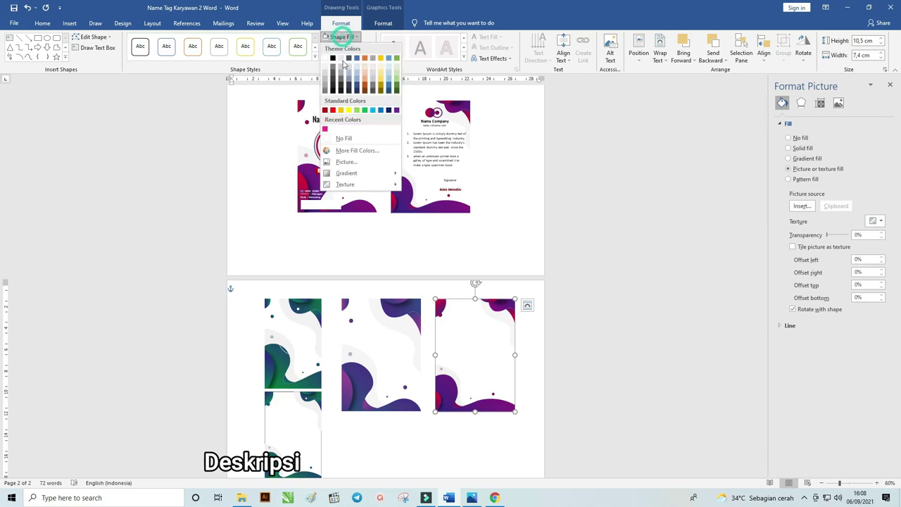
pyautogui.click(358, 161)
pyautogui.click(366, 224)
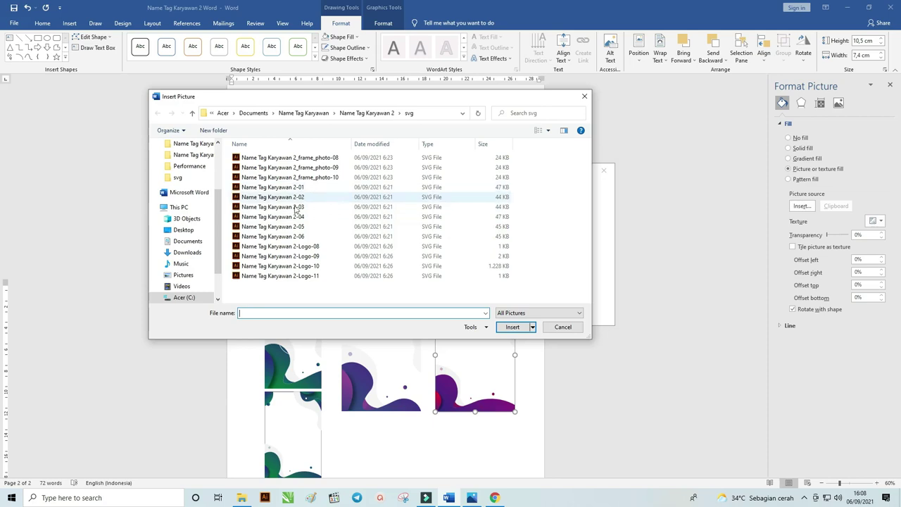
pyautogui.click(296, 227)
pyautogui.click(528, 328)
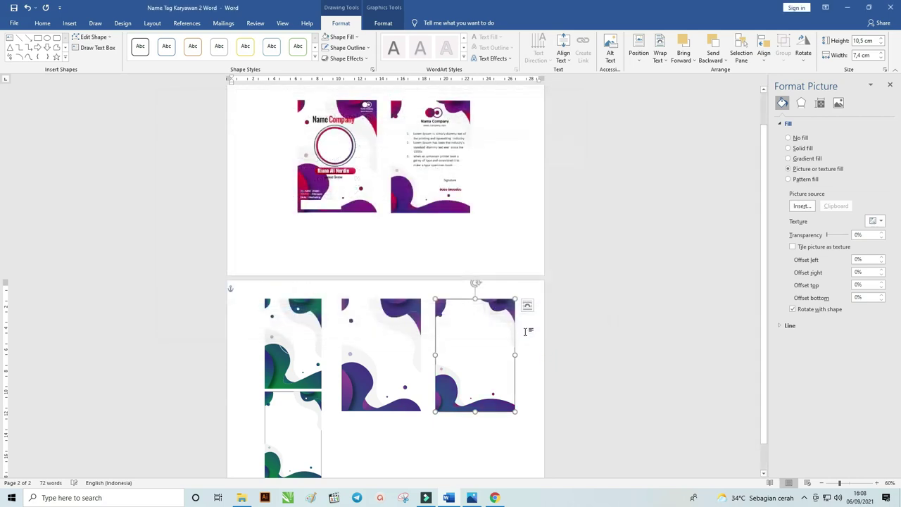
pyautogui.click(529, 294)
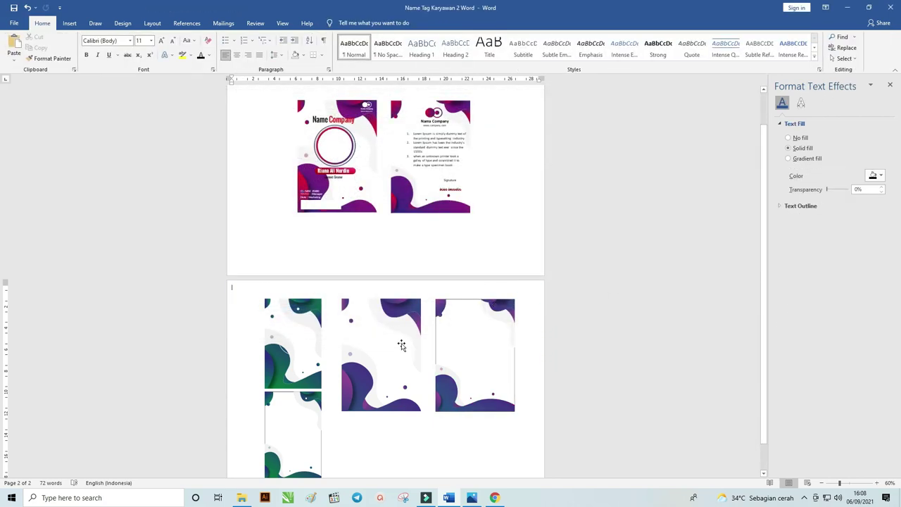
pyautogui.scroll(2, 345, 288)
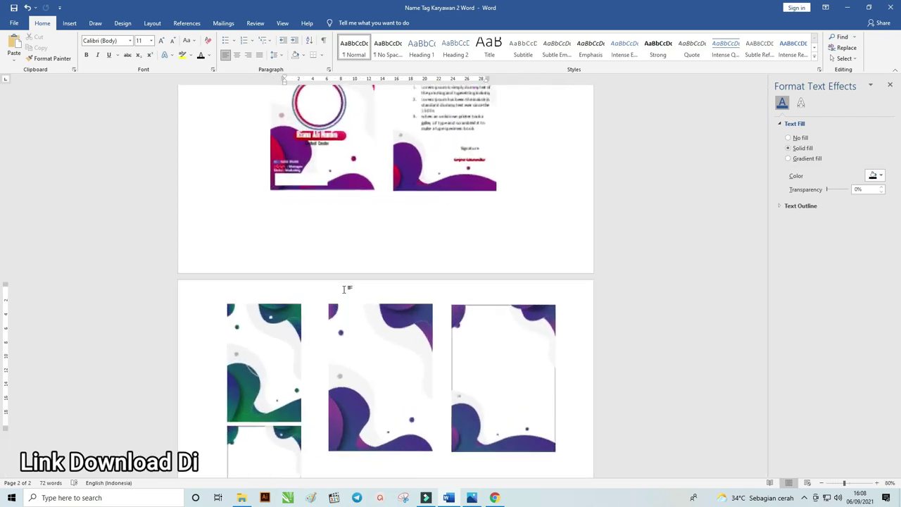
pyautogui.tripleClick(430, 158)
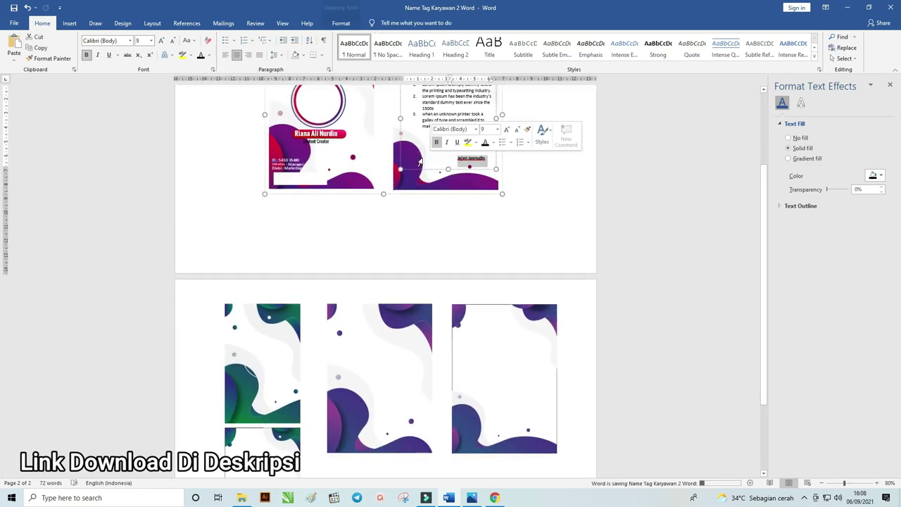
pyautogui.scroll(5, 331, 171)
pyautogui.scroll(7, 331, 171)
pyautogui.scroll(9, 331, 171)
pyautogui.scroll(5, 331, 171)
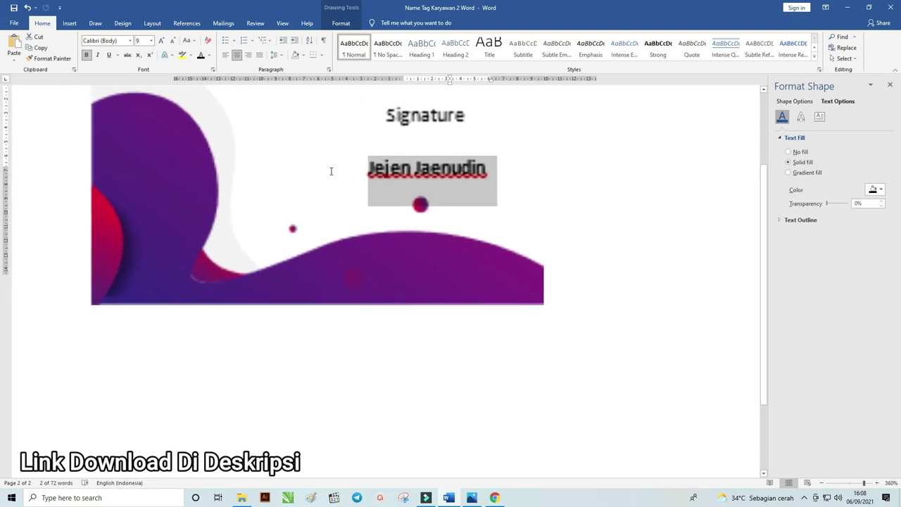
pyautogui.scroll(6, 331, 171)
pyautogui.scroll(5, 331, 171)
pyautogui.scroll(5, 329, 174)
pyautogui.click(328, 176)
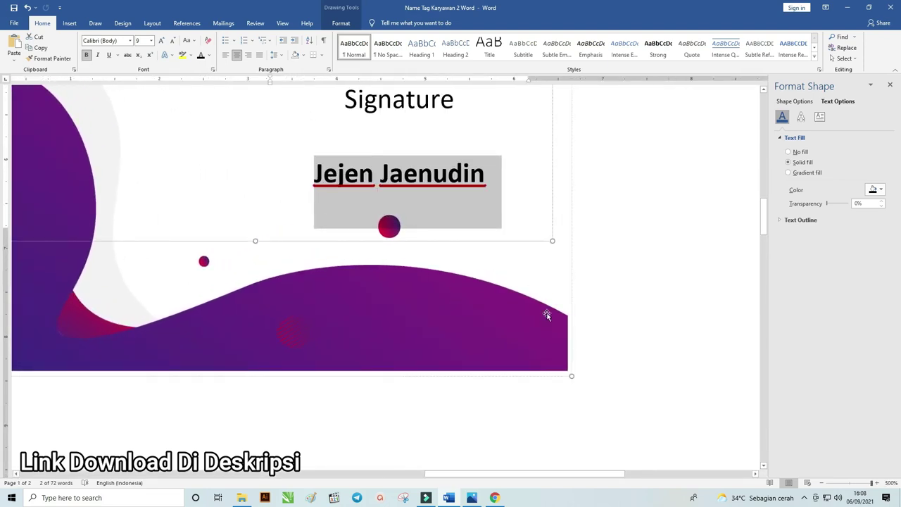
pyautogui.scroll(-7, 406, 279)
pyautogui.scroll(-7, 422, 285)
pyautogui.scroll(-12, 429, 288)
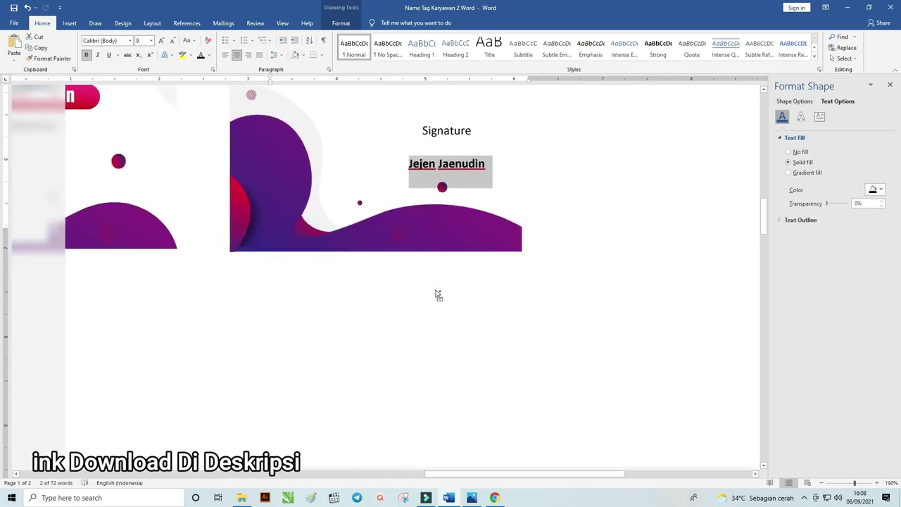
pyautogui.scroll(-19, 436, 296)
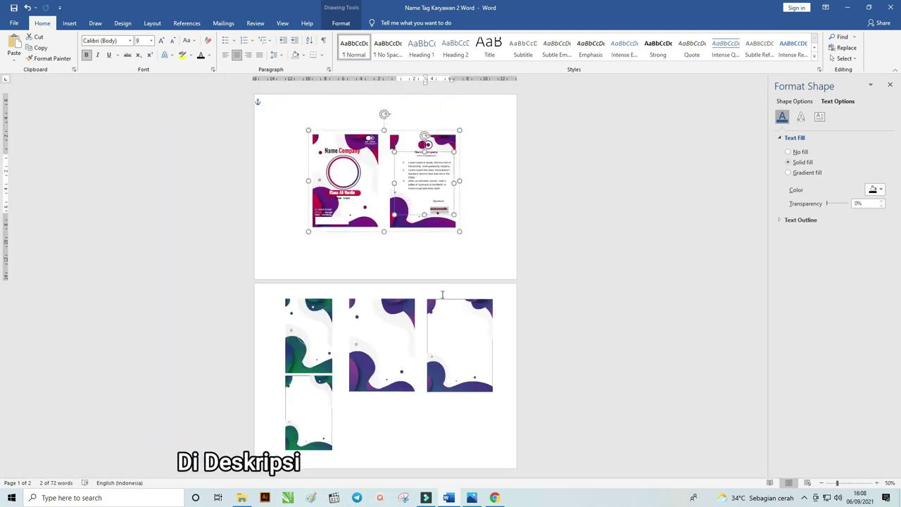
pyautogui.click(485, 207)
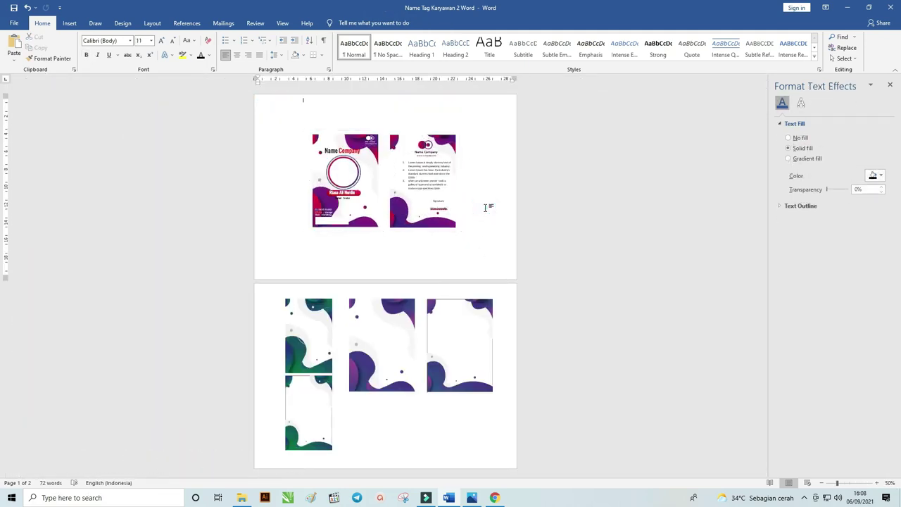